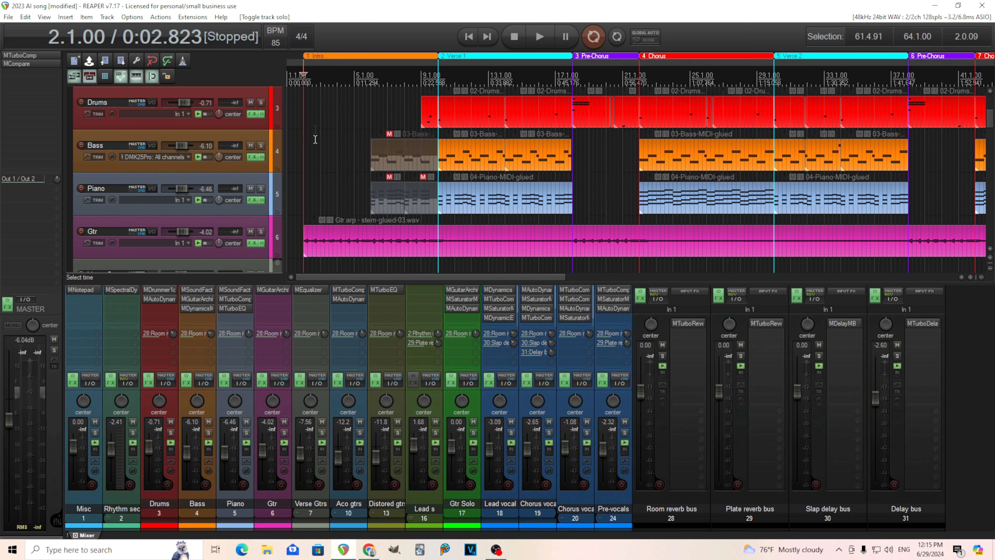
Step: Play the song intro, and examine the Gate, Amp, Cabinet and Reverb modules of MGuitarArchitect on the Gtr track
left_click(539, 41)
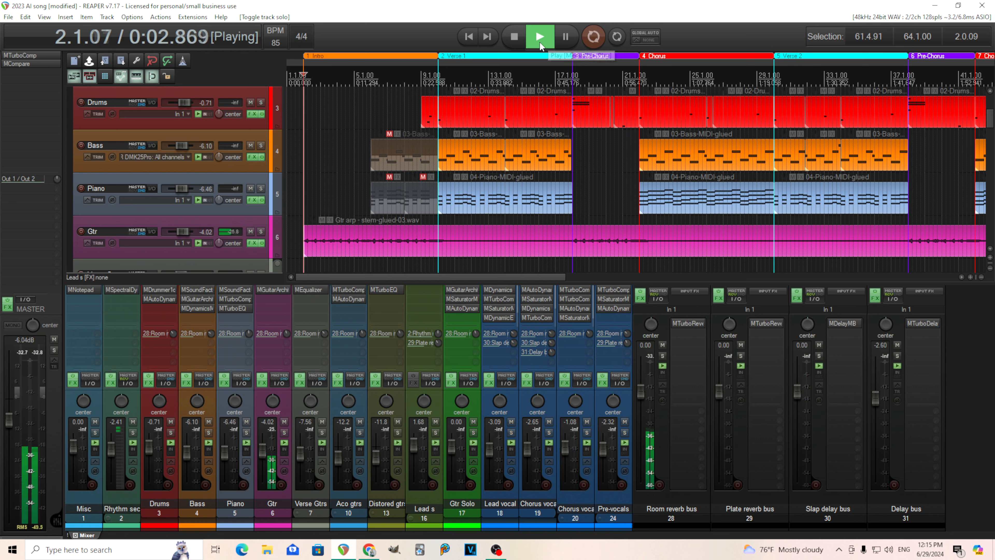
left_click(517, 36)
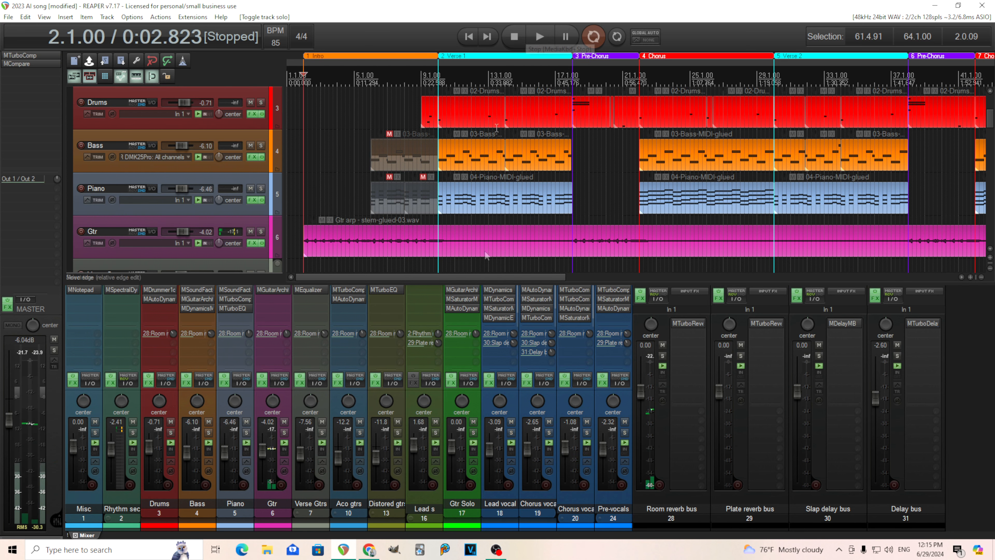
left_click(273, 290)
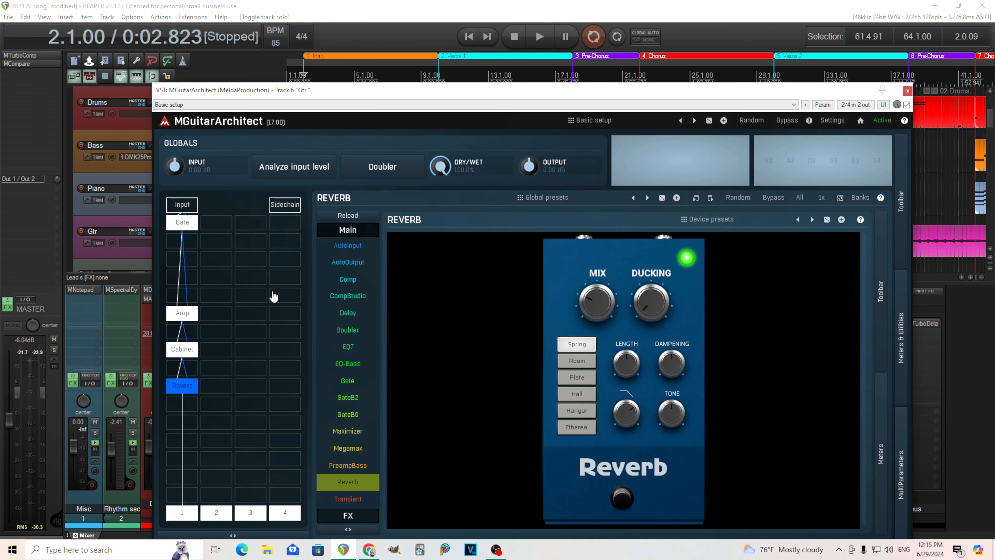
left_click_drag(483, 93, 495, 42)
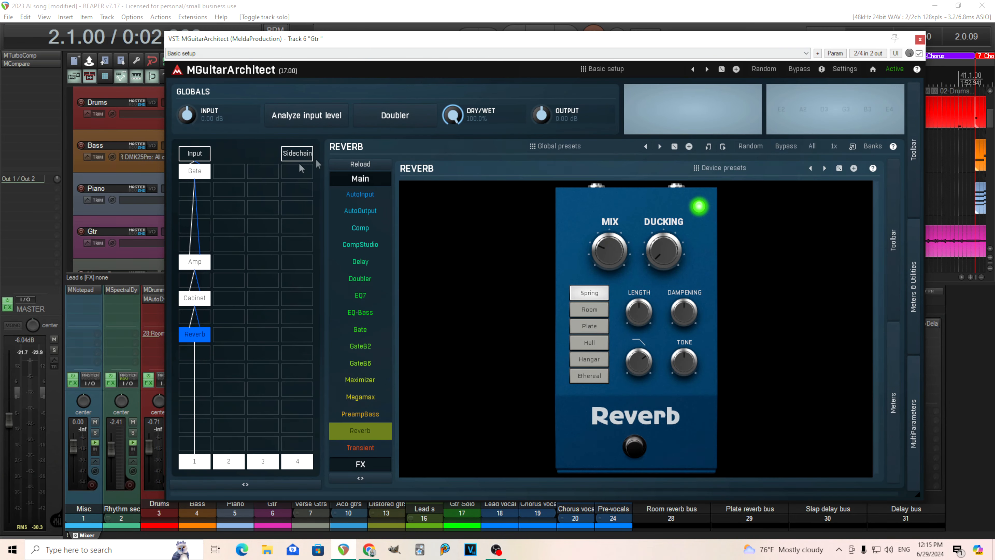
left_click(195, 171)
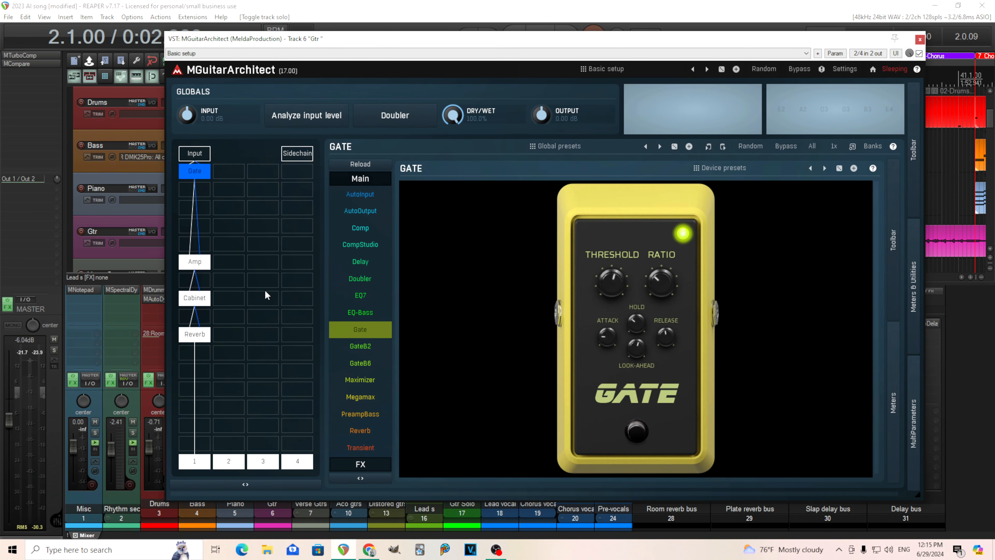
left_click(194, 261)
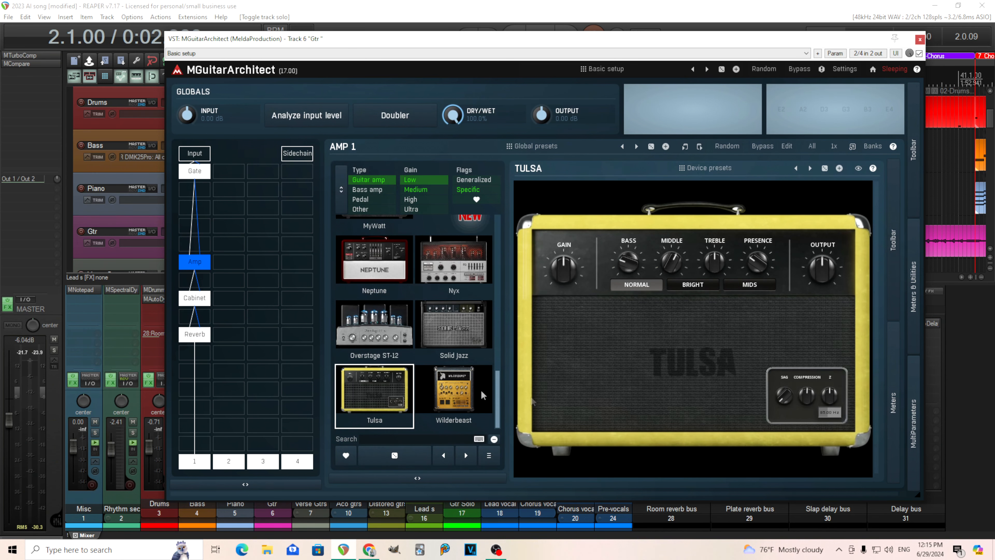
left_click(195, 297)
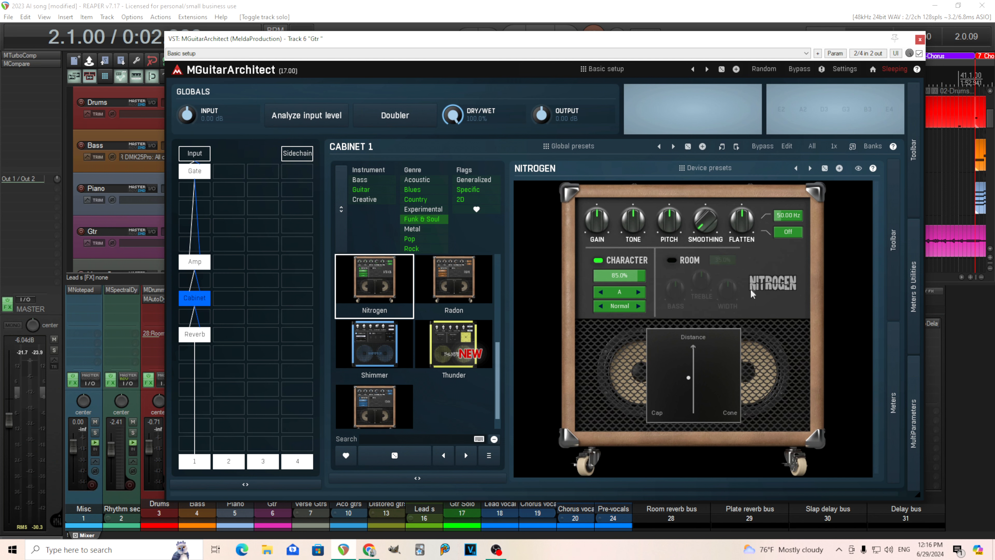
left_click(197, 335)
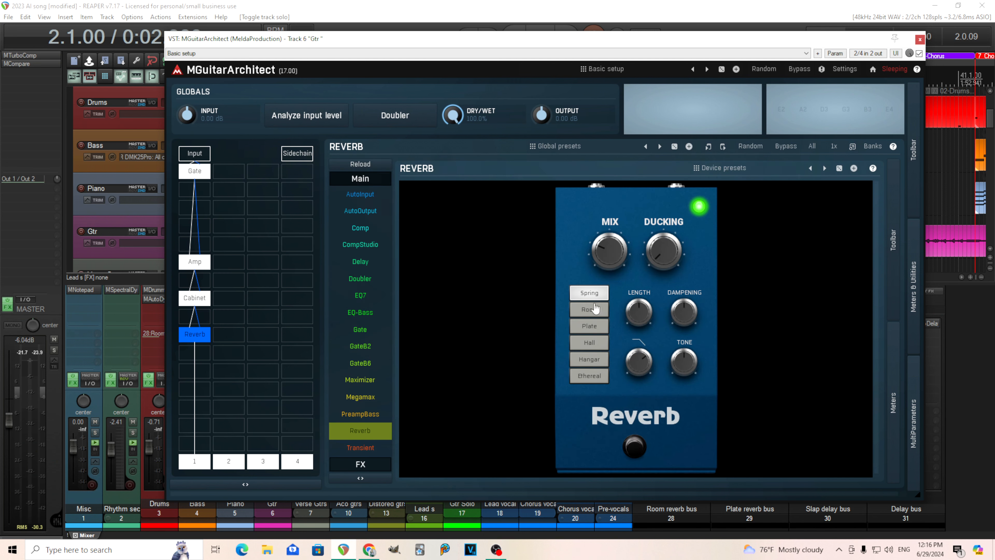
left_click(197, 299)
left_click(201, 265)
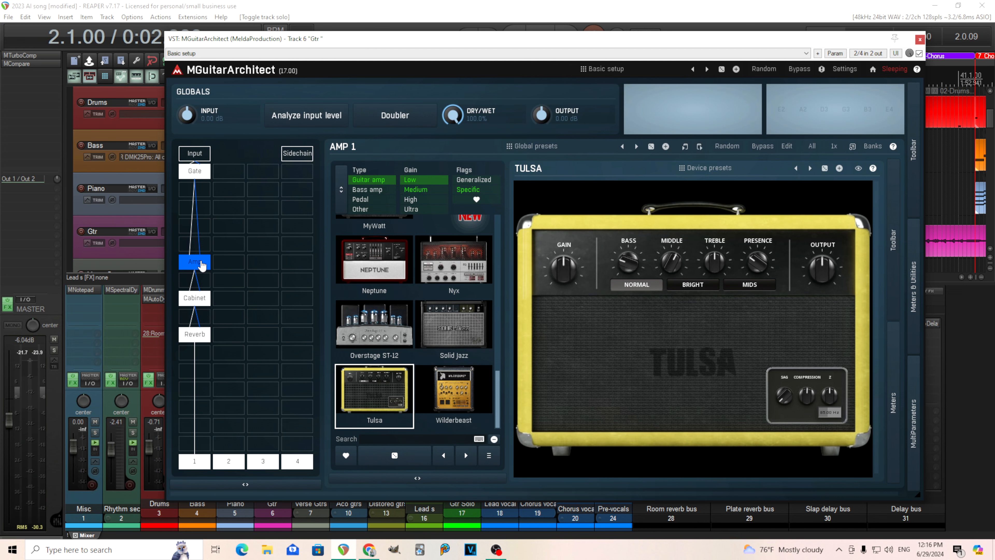
left_click(919, 40)
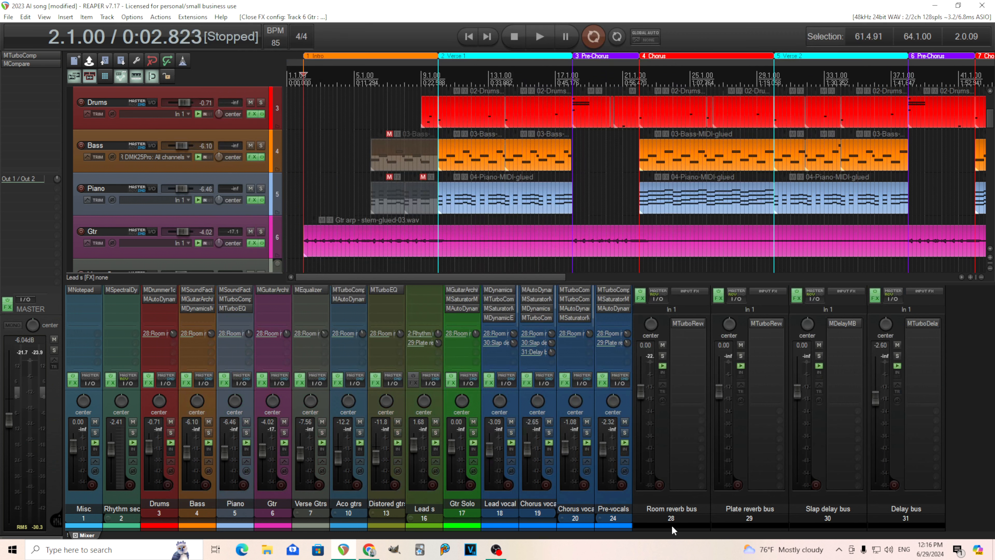
Step: View the MTurboReverb settings on the Room reverb bus and close the plugin window
left_click(688, 322)
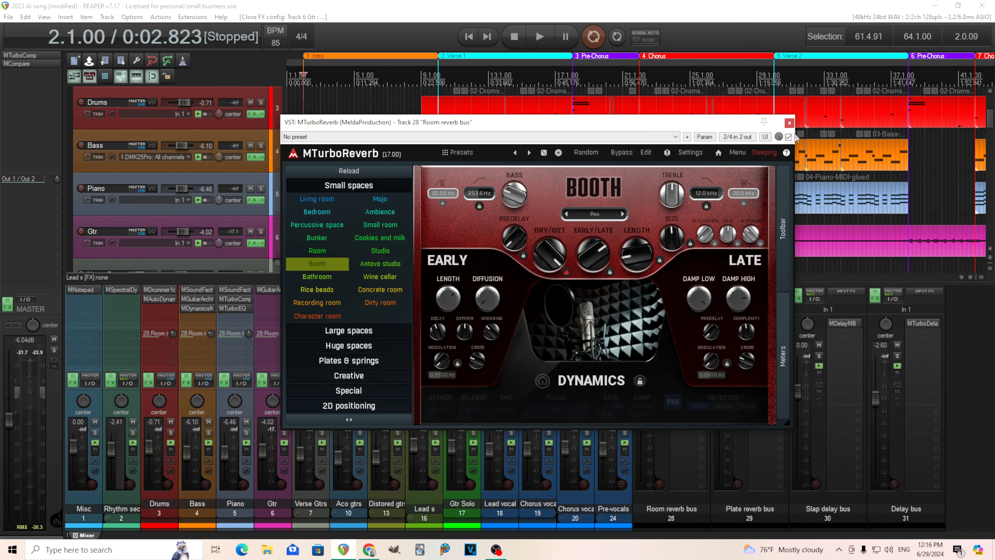
left_click(789, 123)
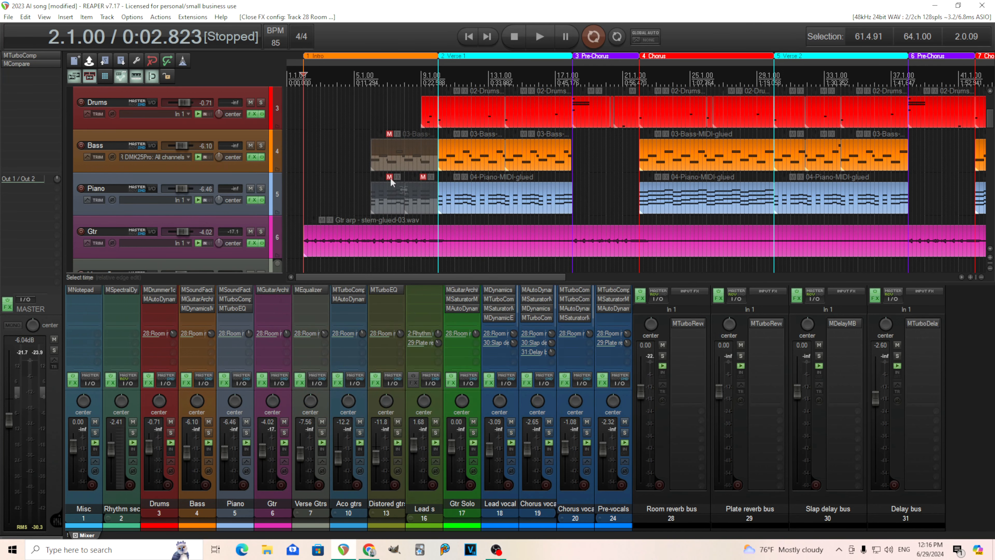
Step: Play the song from the start of Verse 1 and solo the Drums track during playback
left_click(438, 75)
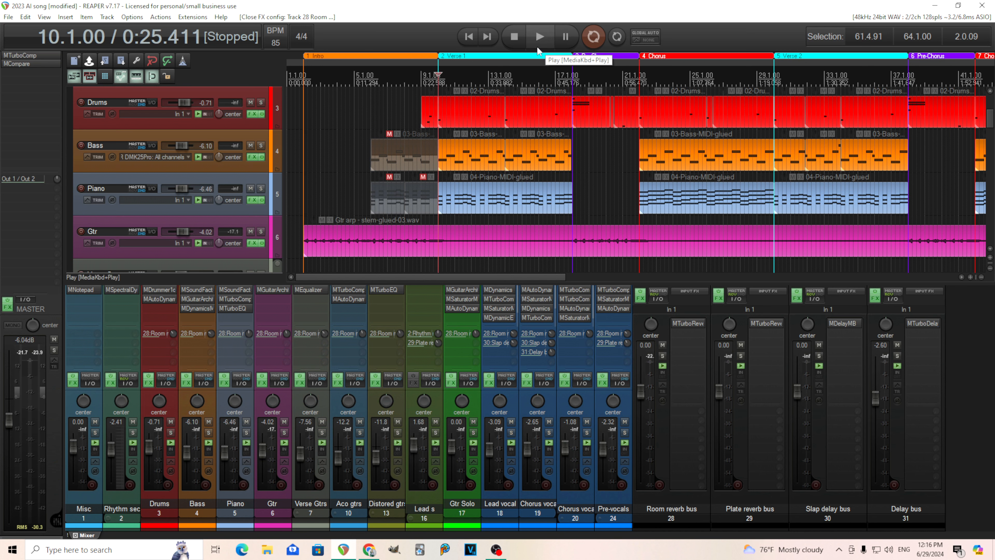
left_click(539, 36)
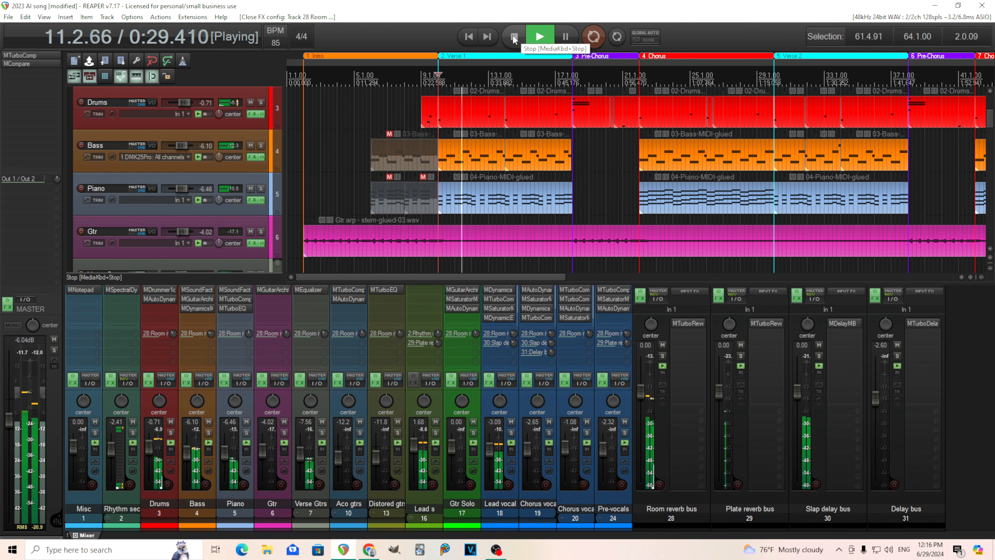
left_click(260, 102)
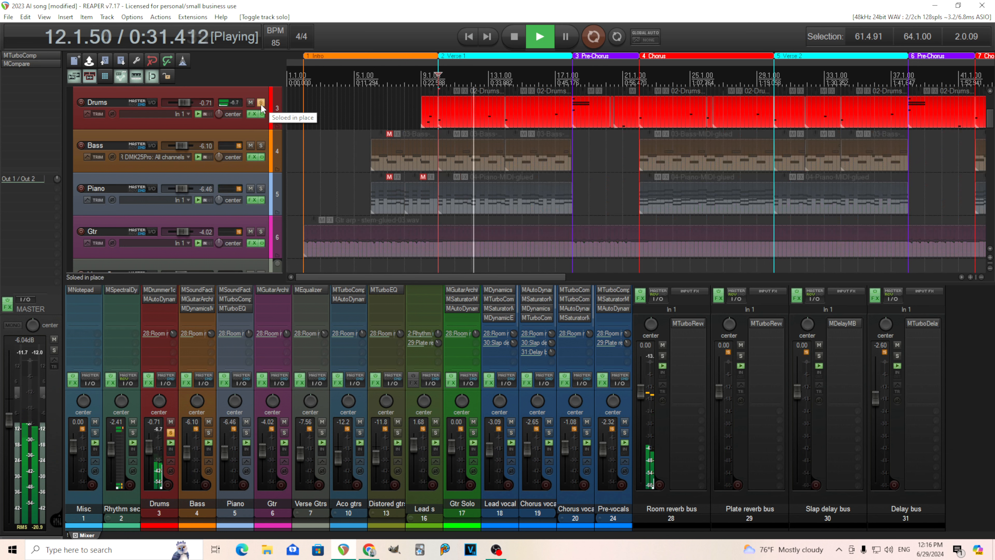
left_click(519, 40)
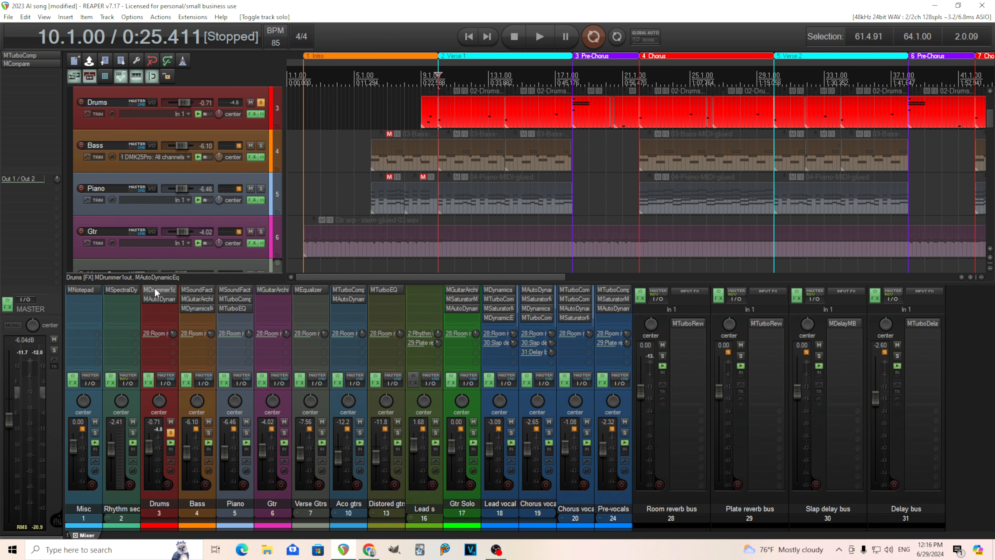
Step: Look through the rhythm generator and rhythm editor of MDrummer1out on the Drums track, and audition its drum loop
left_click(156, 289)
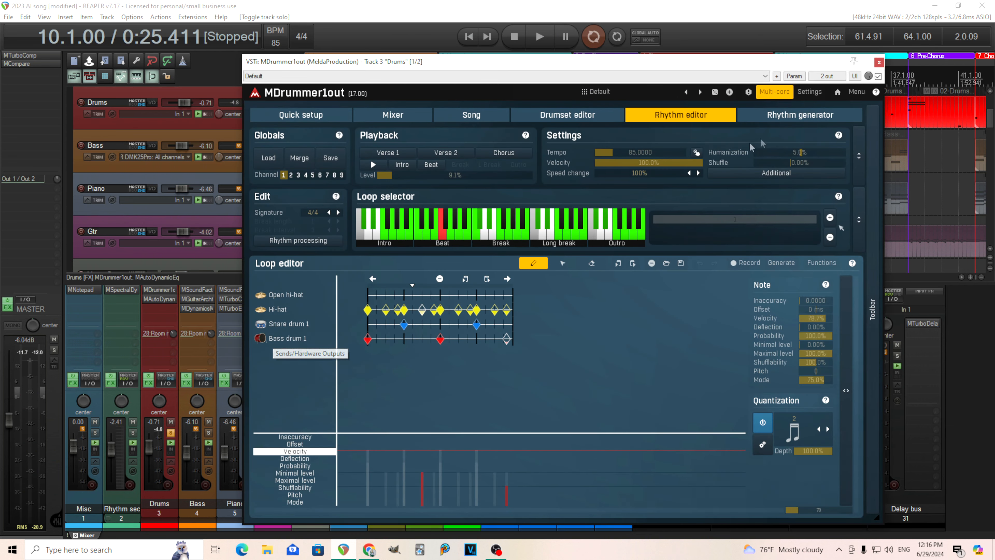
left_click(787, 118)
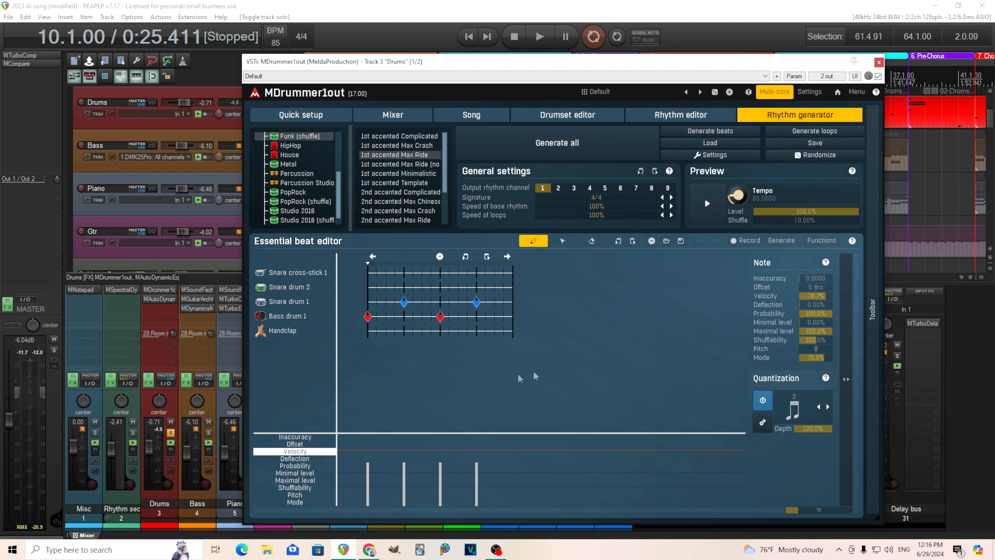
left_click(668, 116)
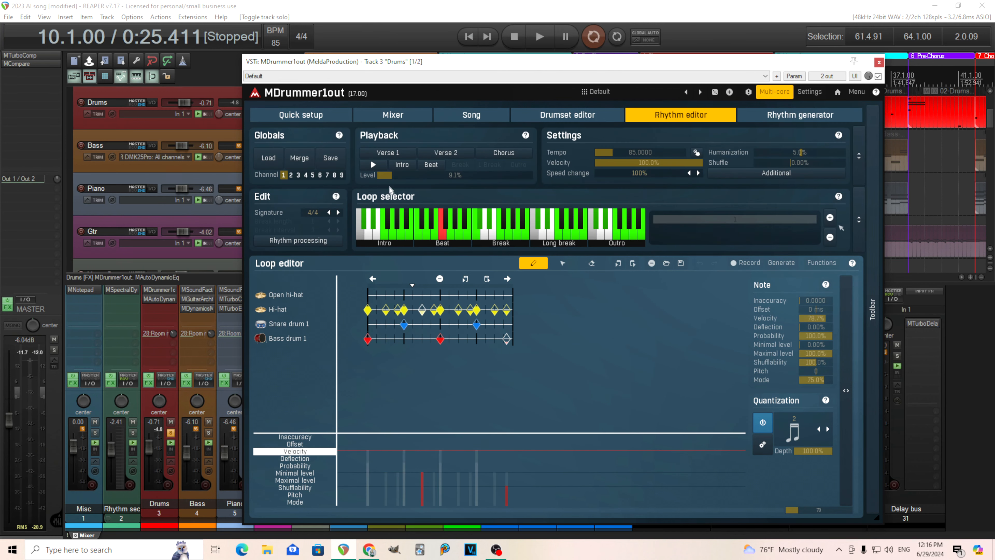
left_click(379, 170)
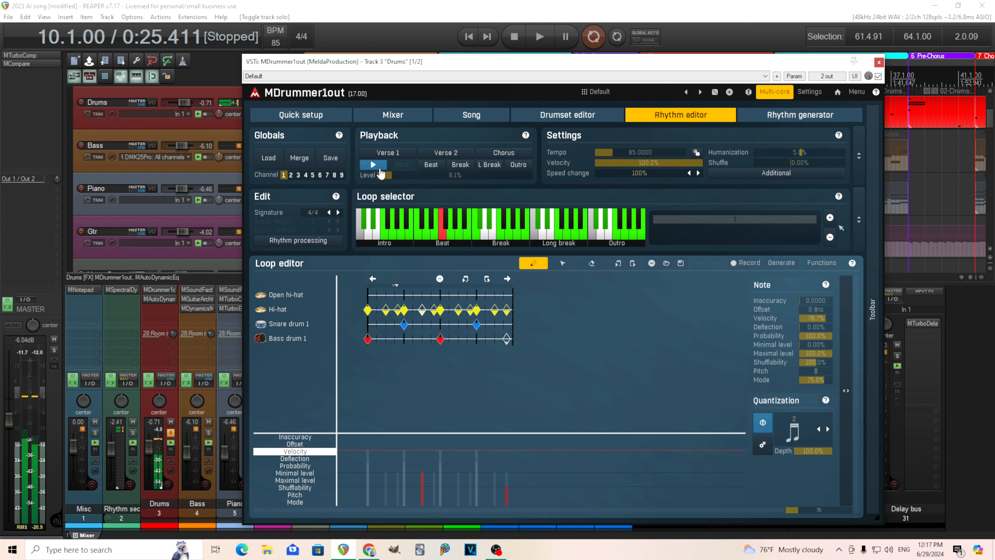
left_click(379, 170)
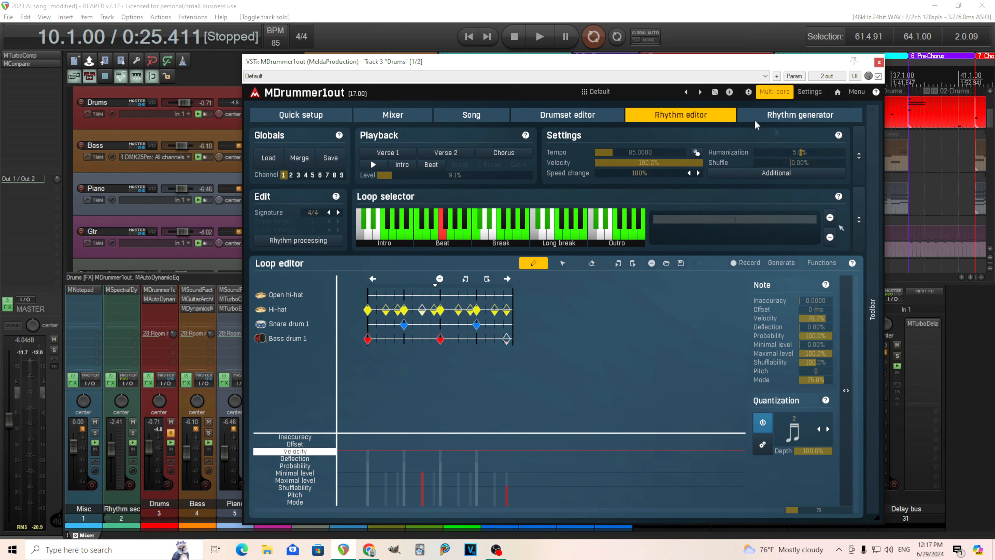
Step: Examine the MDrummer1out mixer through to its master channel, including the DrumStrip effect on the master
left_click(374, 120)
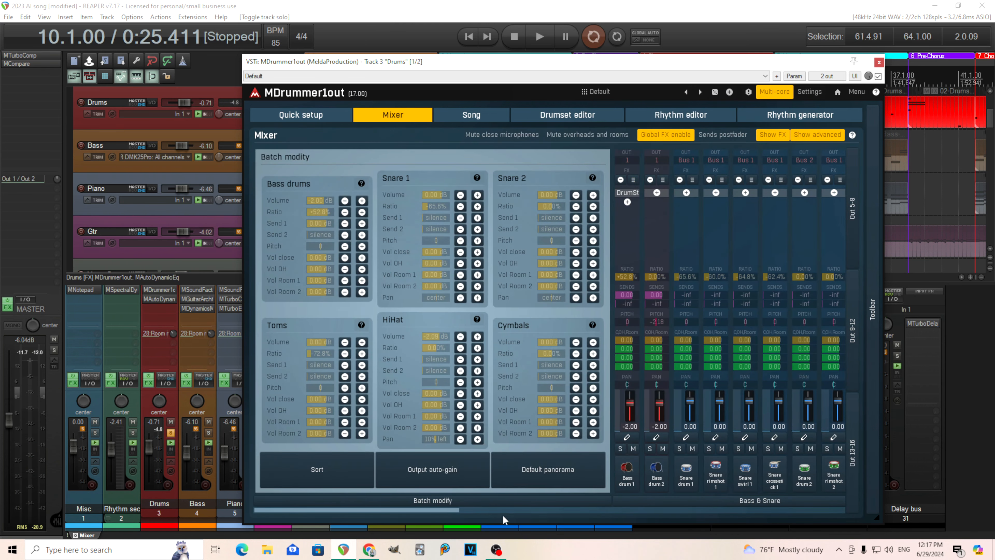
left_click_drag(435, 509, 846, 496)
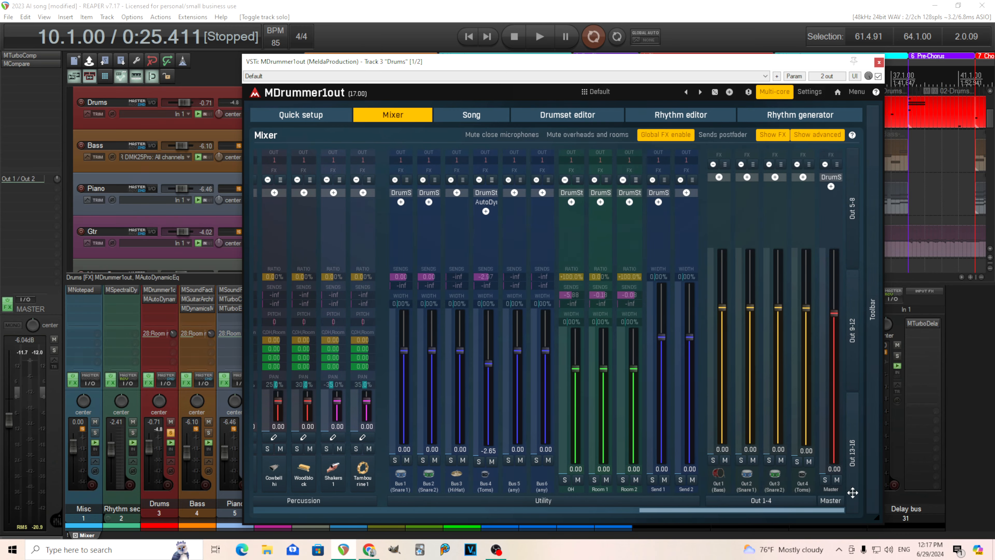
left_click(831, 176)
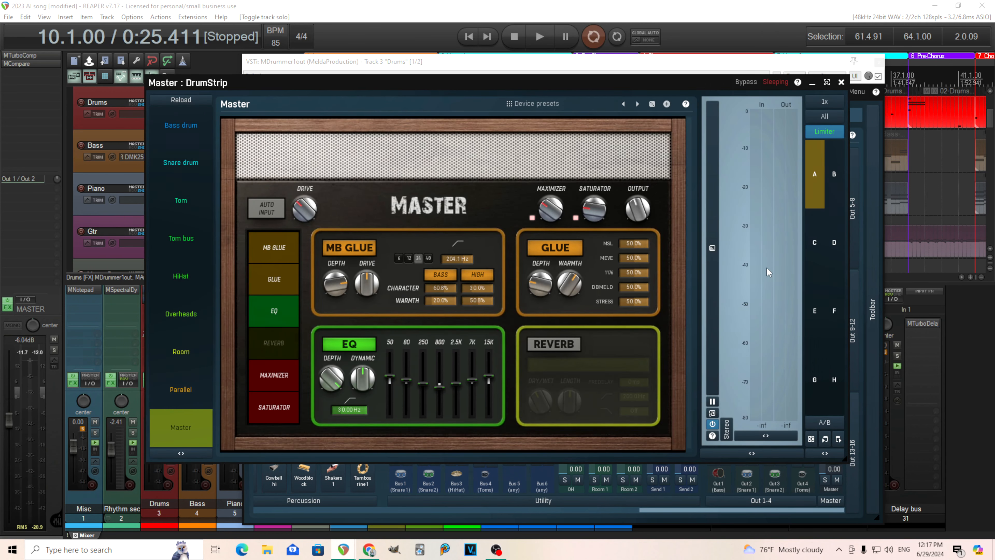
left_click(841, 83)
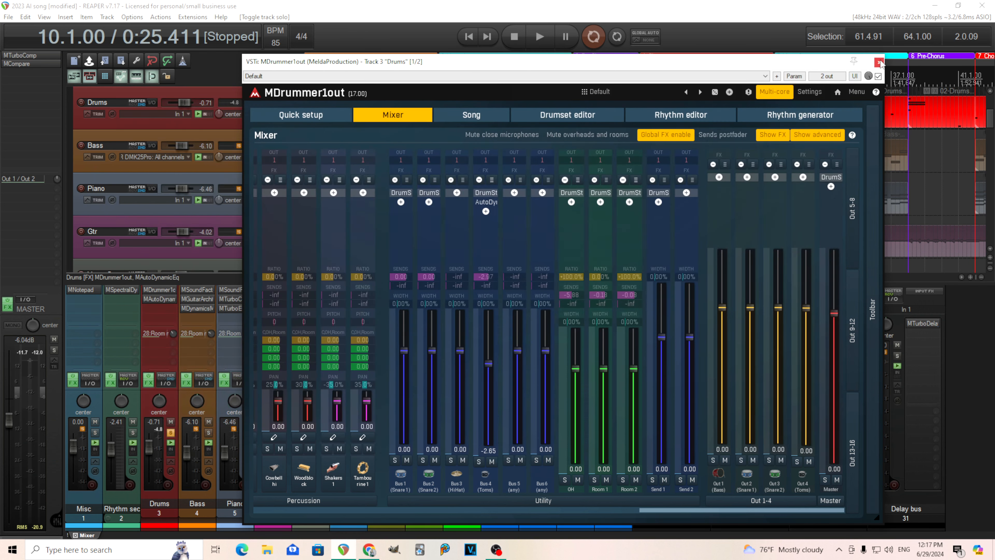
left_click(882, 63)
Step: Examine MAutoDynamicEq on the Drums track while playing Verse 1, and unsolo the Drums track
left_click(150, 300)
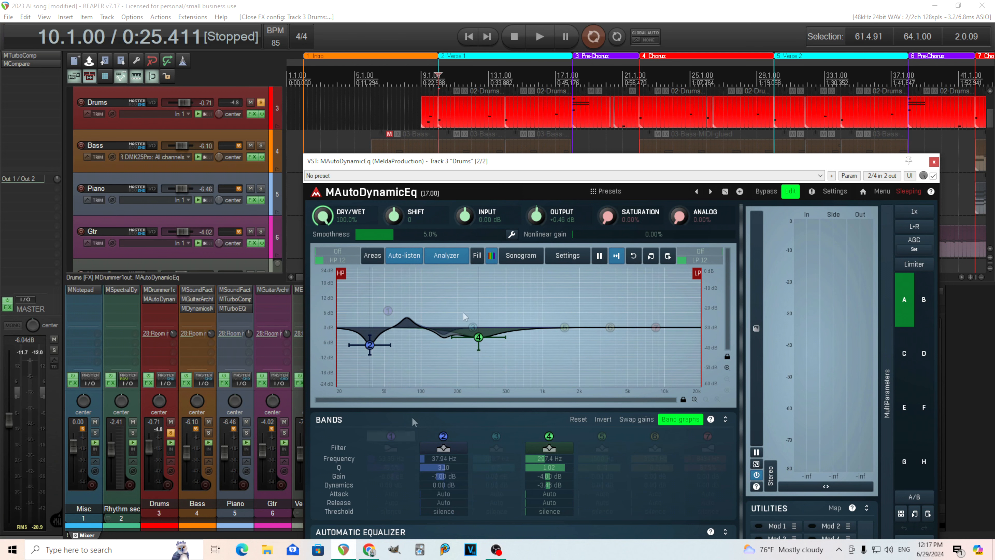
left_click(540, 33)
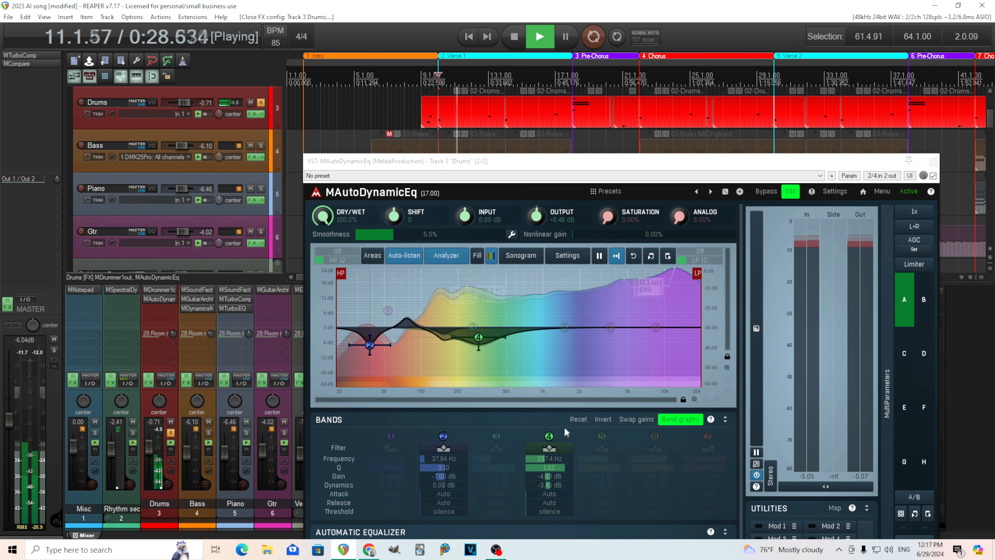
left_click(515, 37)
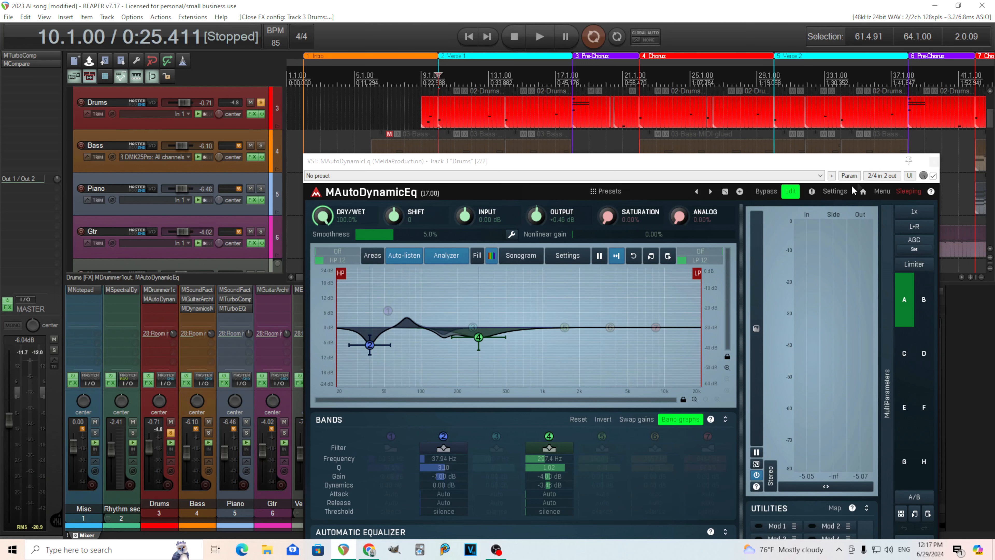
left_click(931, 163)
left_click(171, 432)
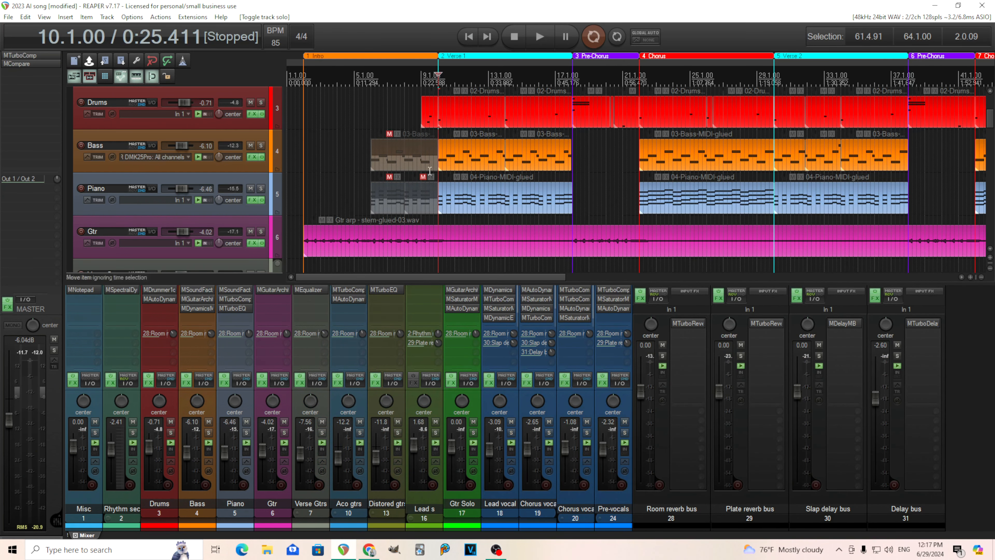
Step: Play Verse 1 again and solo the Bass track during playback
key("space")
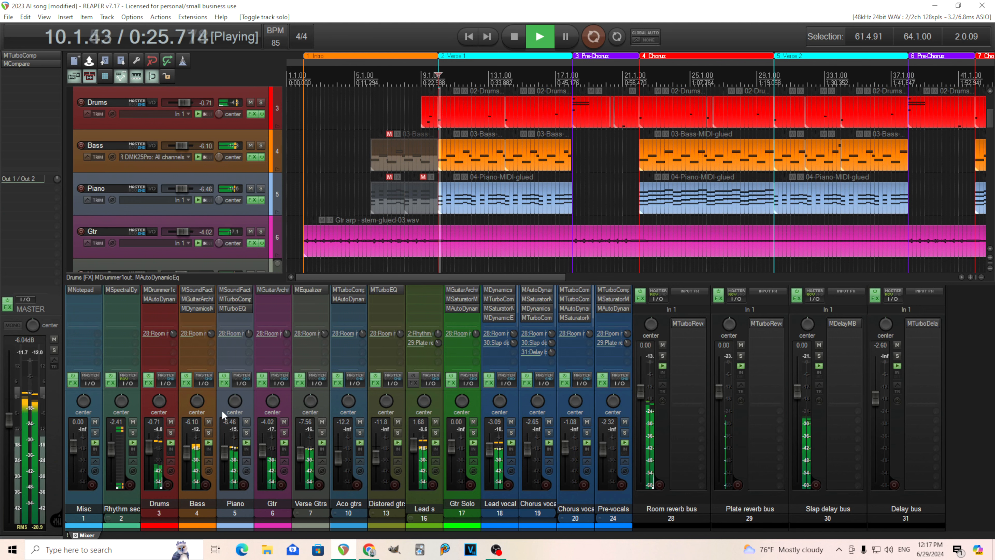
left_click(208, 432)
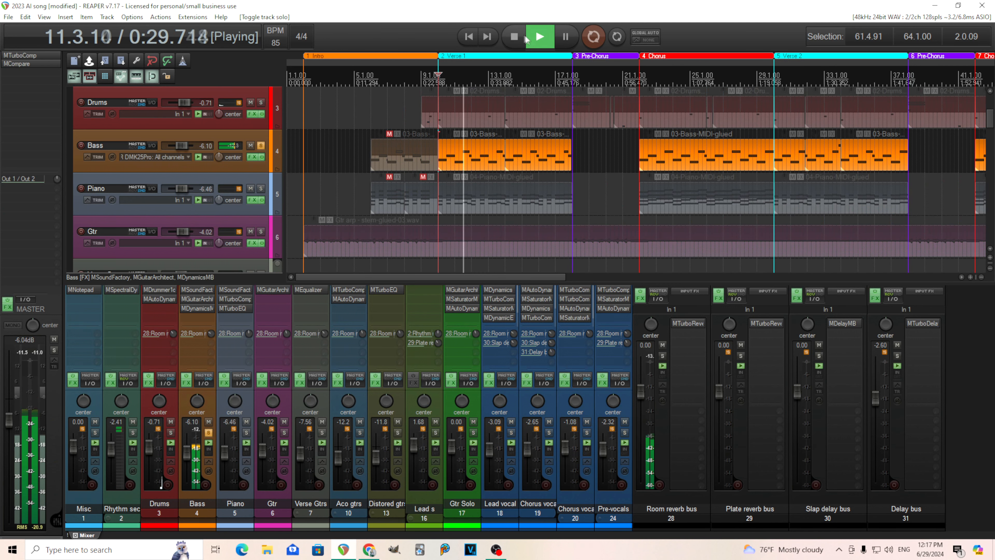
left_click(515, 36)
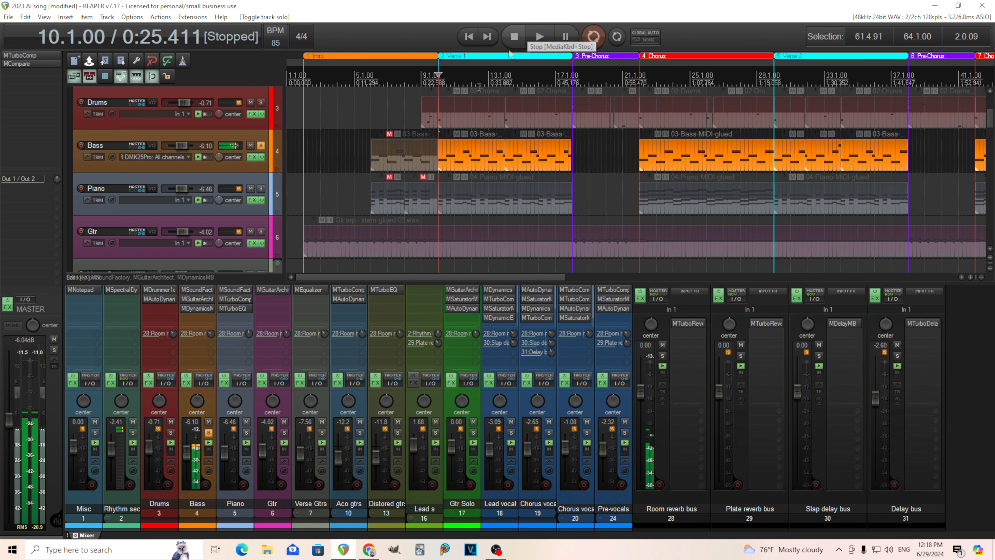
Step: Examine the Chan's bass instrument and its neighbours in the MSoundFactory browser on the Bass track
left_click(192, 289)
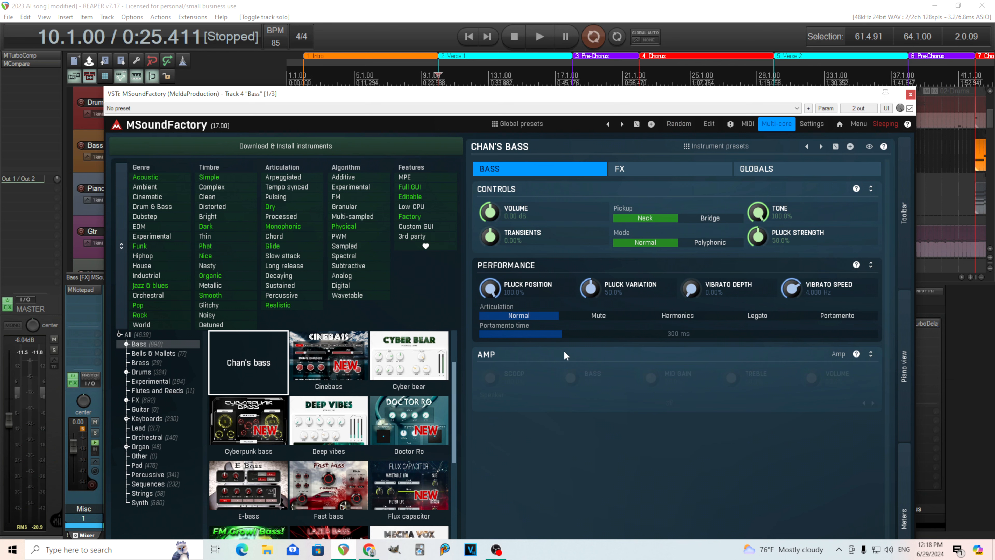
left_click_drag(455, 381, 460, 352)
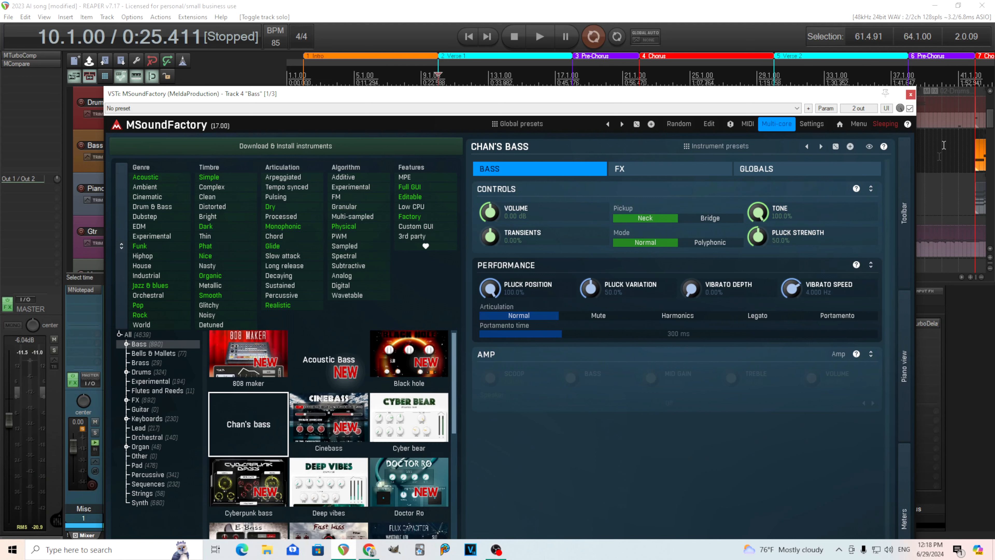
left_click(911, 94)
Step: Examine the Mix-Ready Scoop preset and its folder in the MGuitarArchitect preset browser on the Bass track
left_click(190, 298)
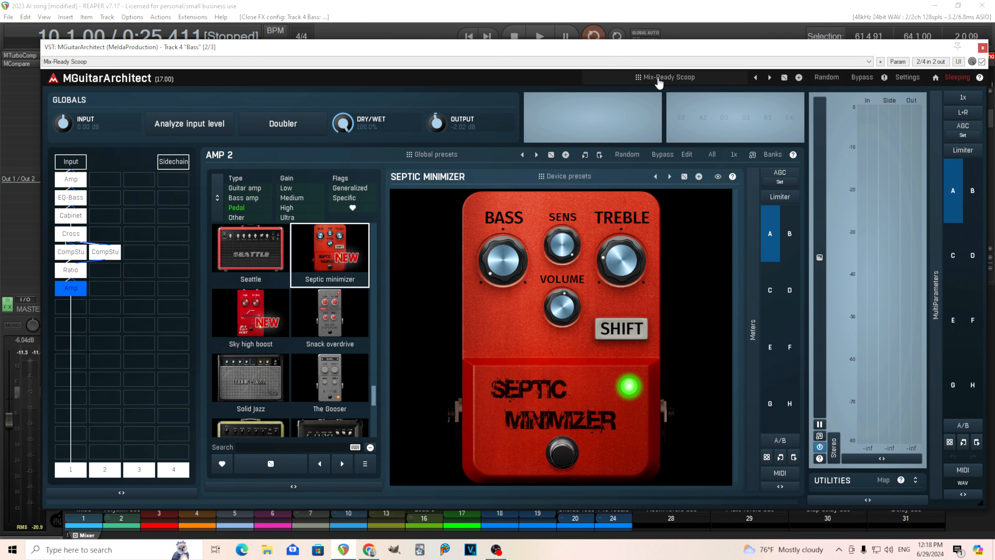
left_click(659, 80)
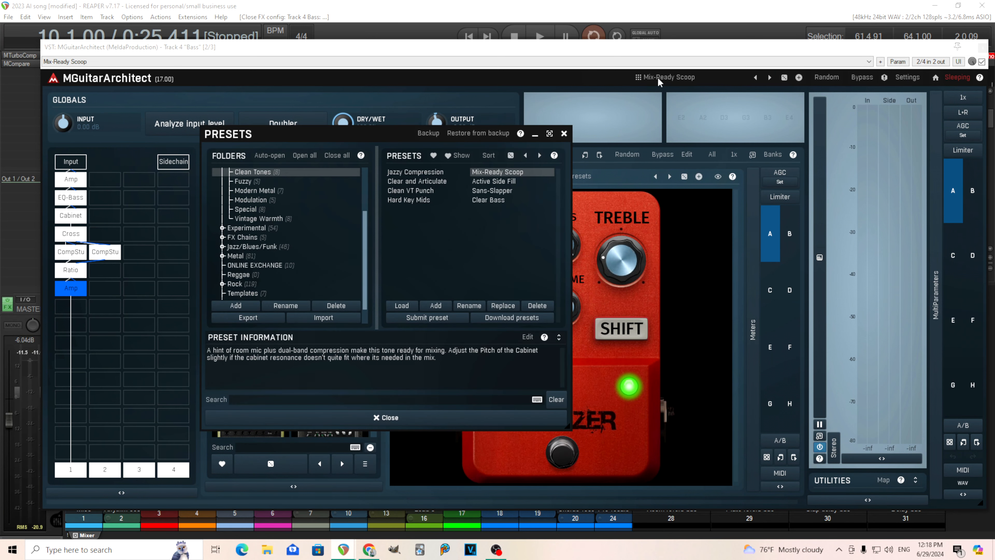
scroll(364, 223, "up", 2)
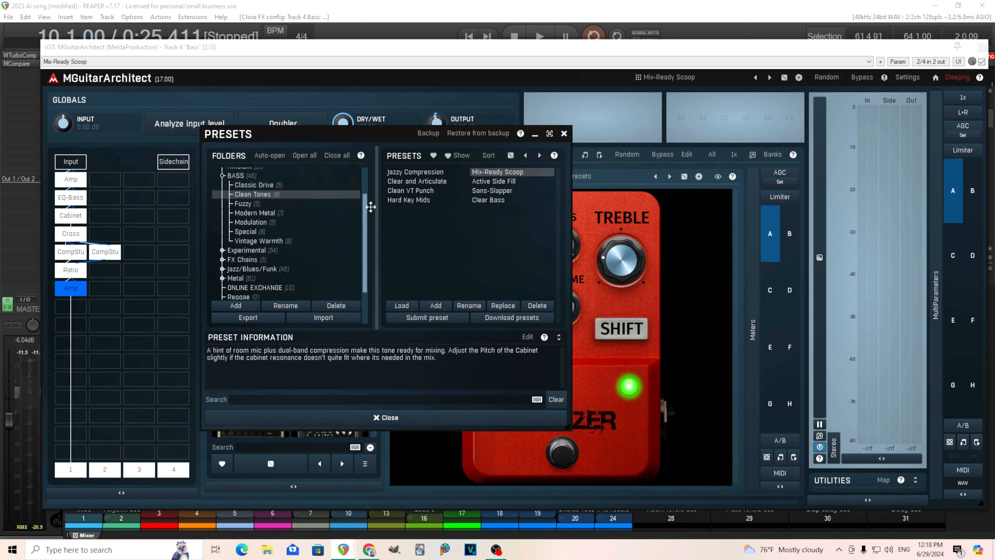
left_click(564, 133)
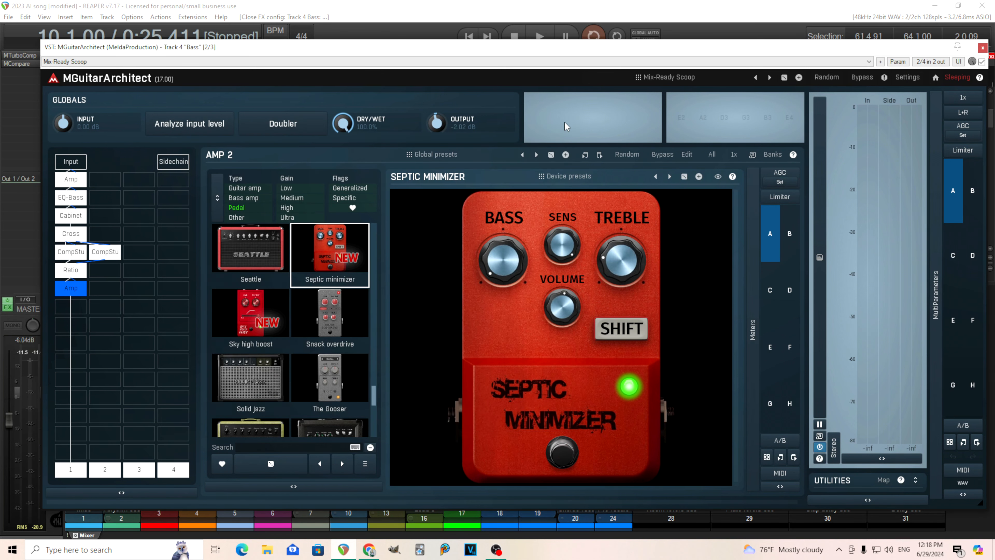
Step: Examine the bass MGuitarArchitect chain module by module, from the first Amp through EQ-Bass, Cabinet, Crossover and CompStudio to Ratio
left_click(77, 181)
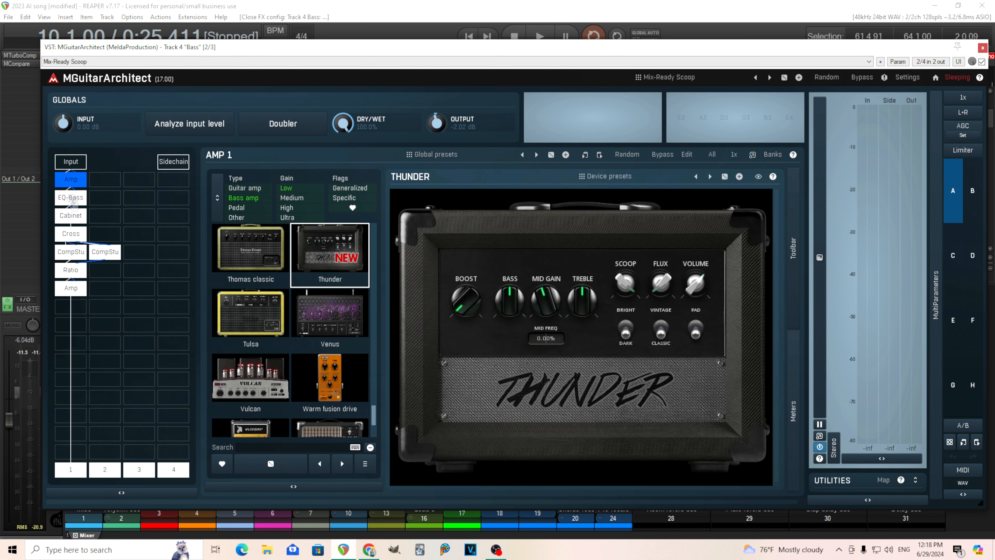
left_click(74, 200)
left_click(74, 217)
left_click(74, 235)
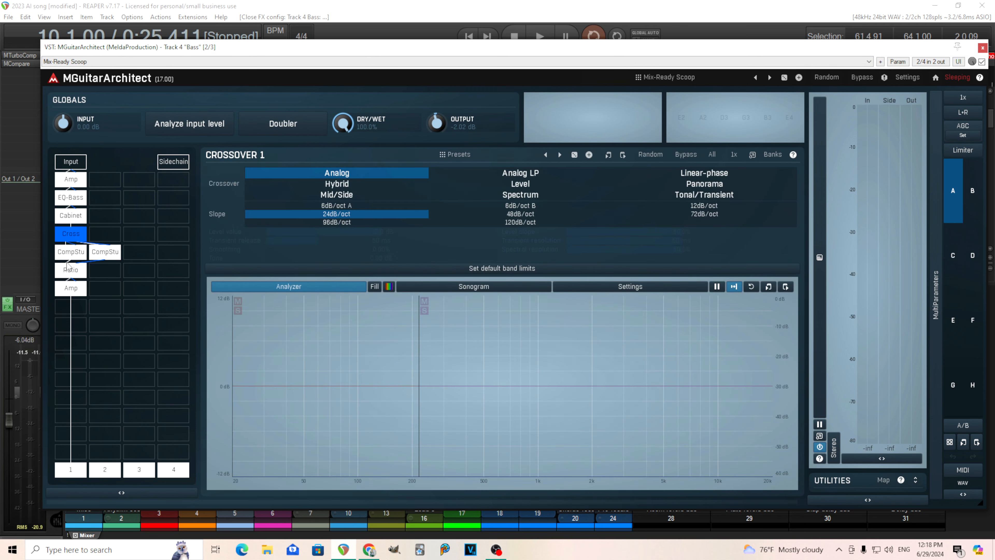
left_click(69, 256)
left_click(74, 272)
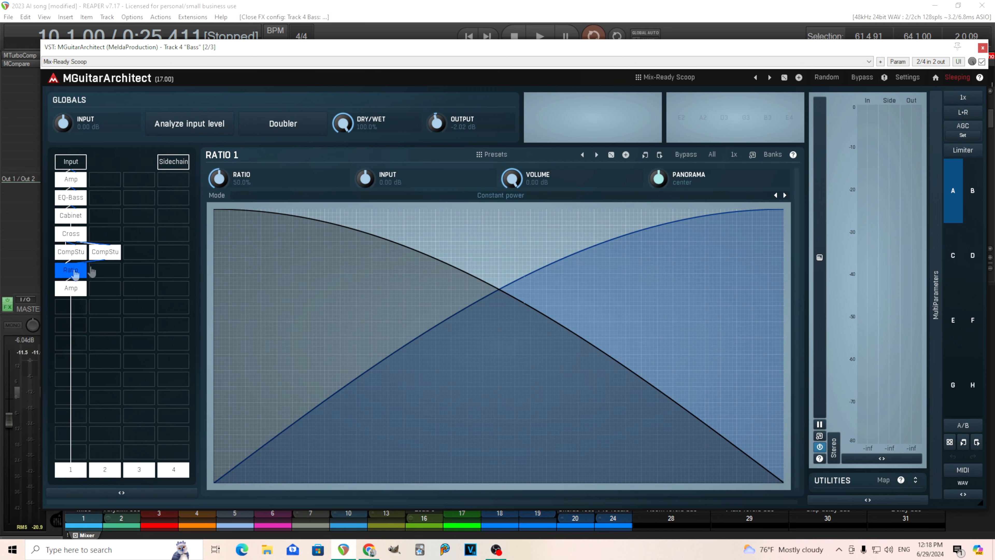
left_click(983, 48)
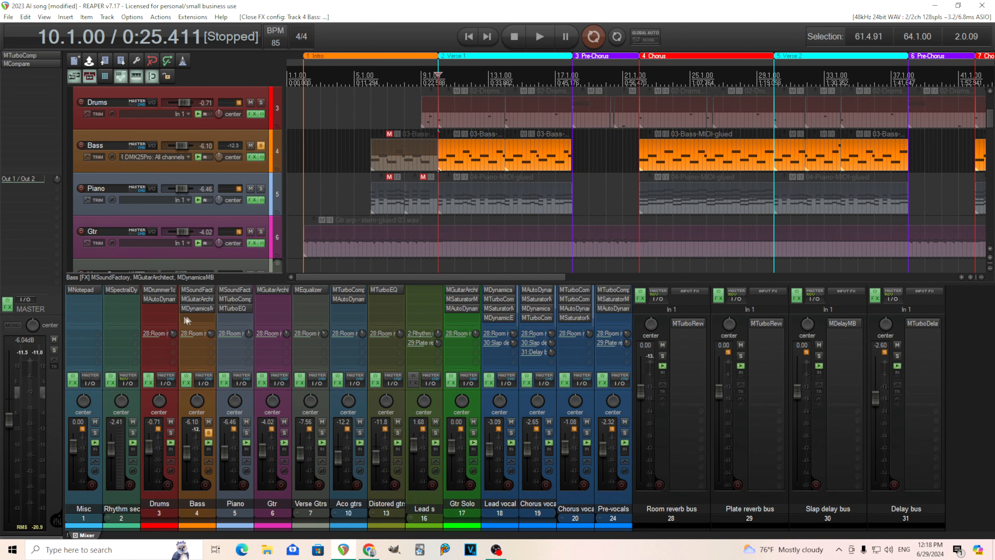
Step: Examine bands 1 and 2 of MDynamicsMB on the Bass track, and unsolo the track
left_click(196, 309)
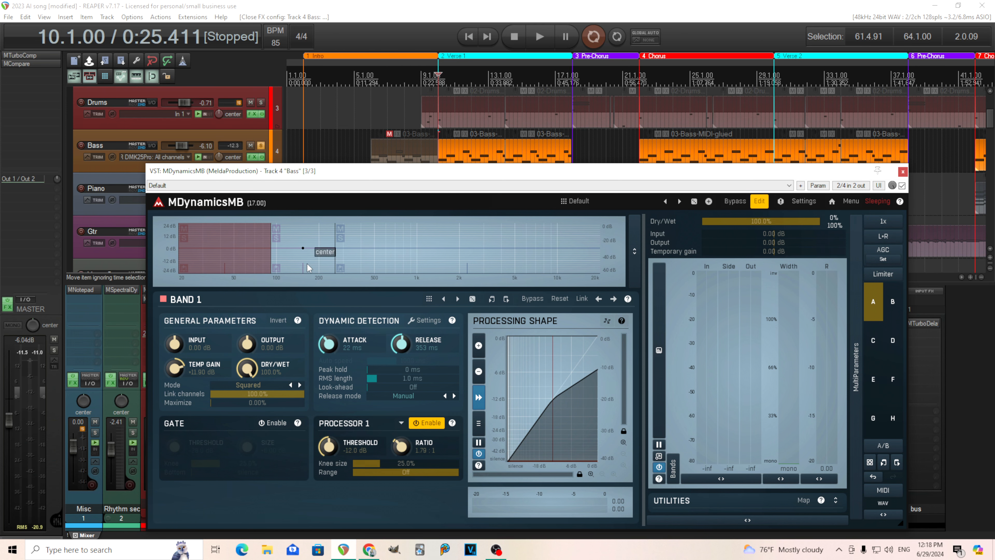
left_click(323, 261)
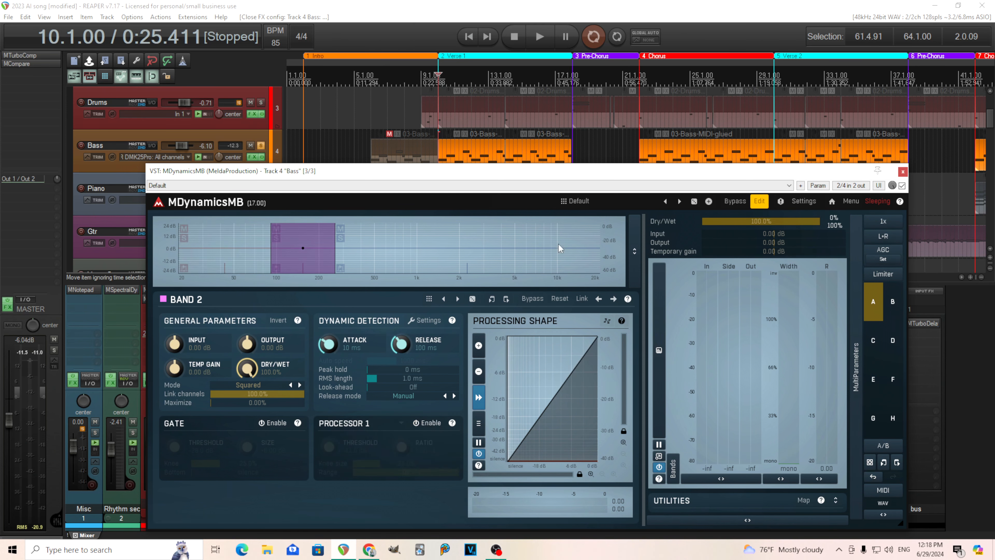
left_click(902, 171)
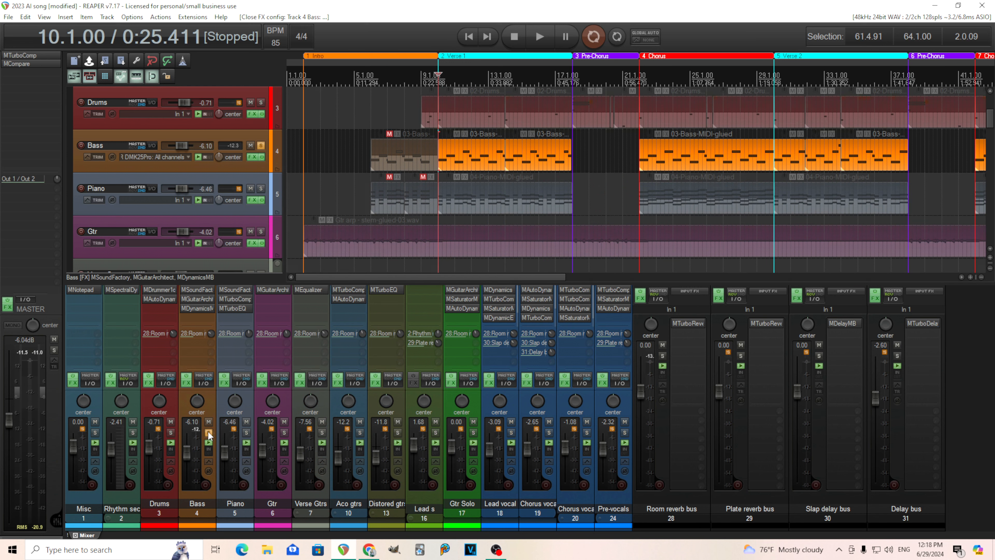
left_click(208, 432)
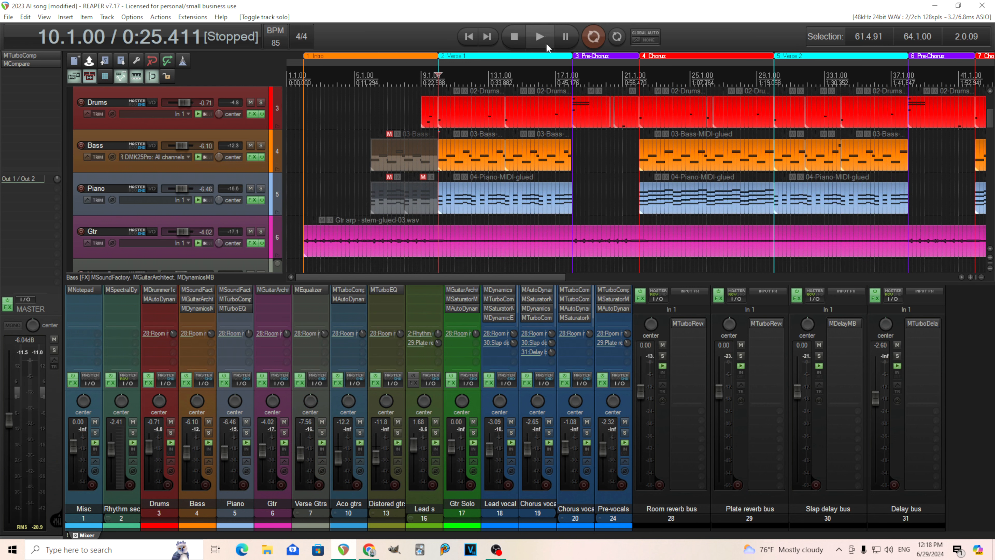
Step: Play Verse 1 with the Piano track soloed and examine its Meldway Grand instrument in MSoundFactory
left_click(540, 36)
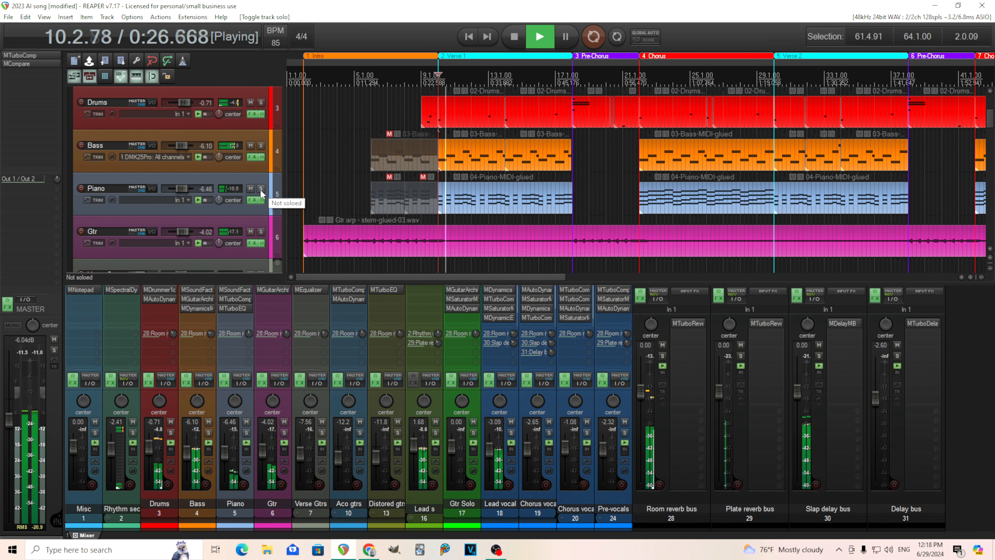
left_click(261, 189)
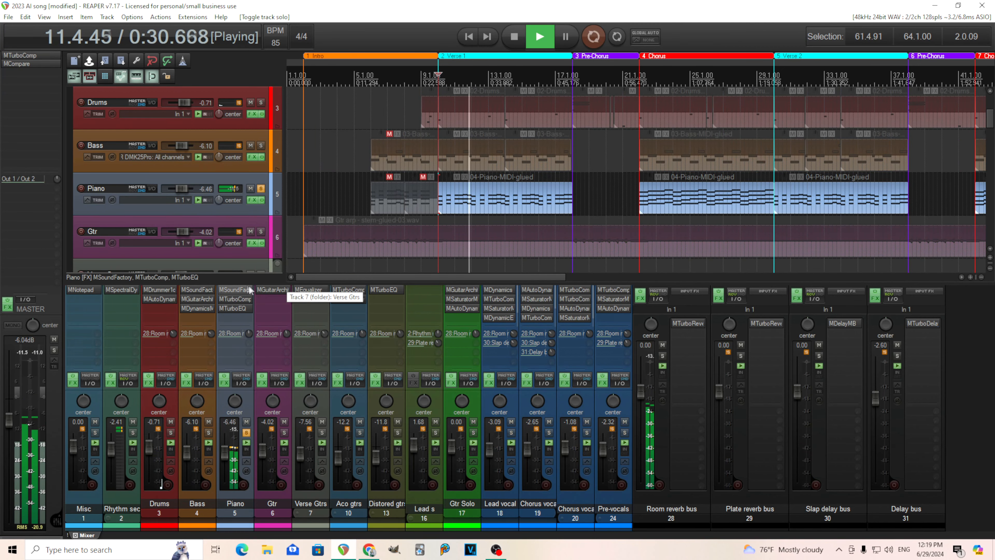
left_click(239, 288)
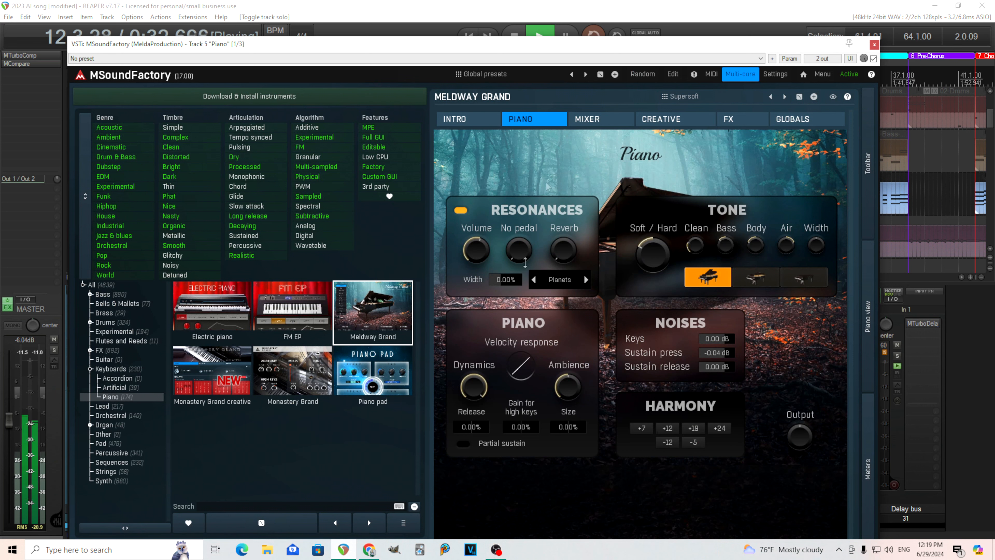
left_click(514, 36)
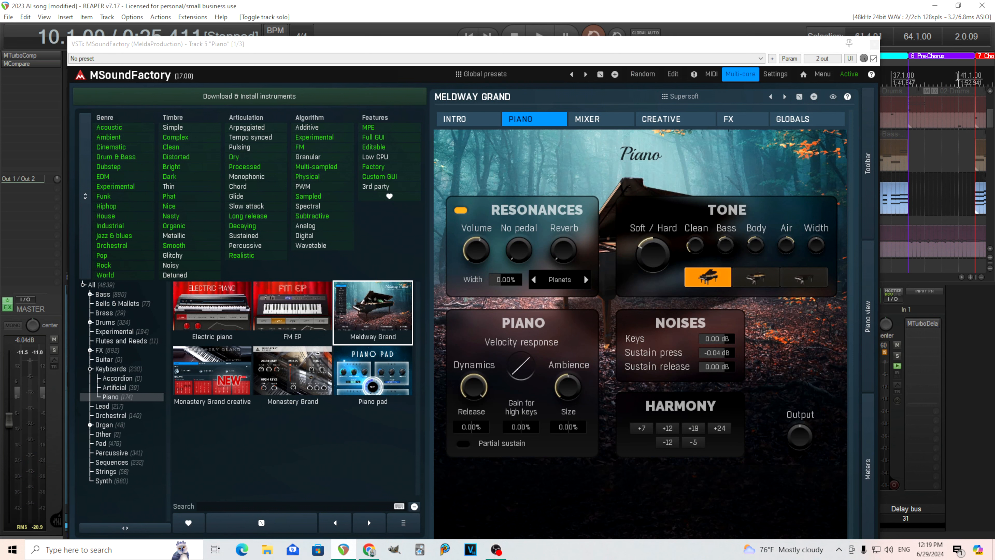
left_click(875, 44)
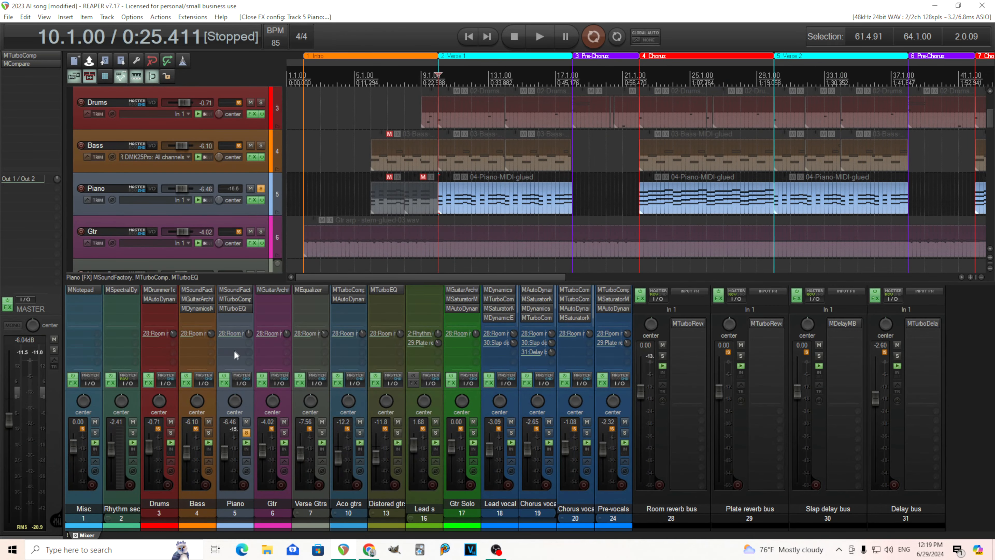
Step: Examine the MPI-2500 compressor in MTurboComp on the Piano track while auditioning Verse 1
left_click(234, 299)
left_click_drag(438, 280, 450, 107)
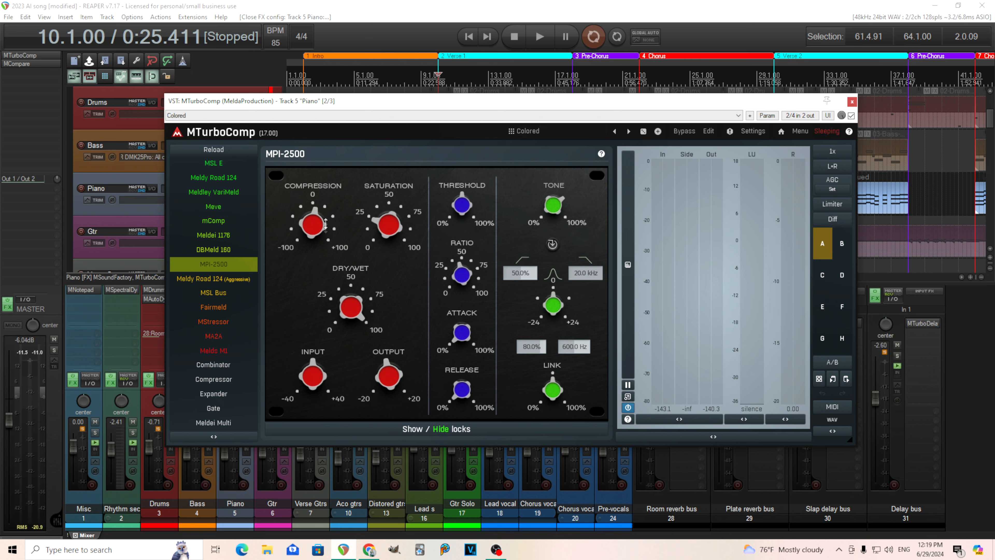
left_click(550, 45)
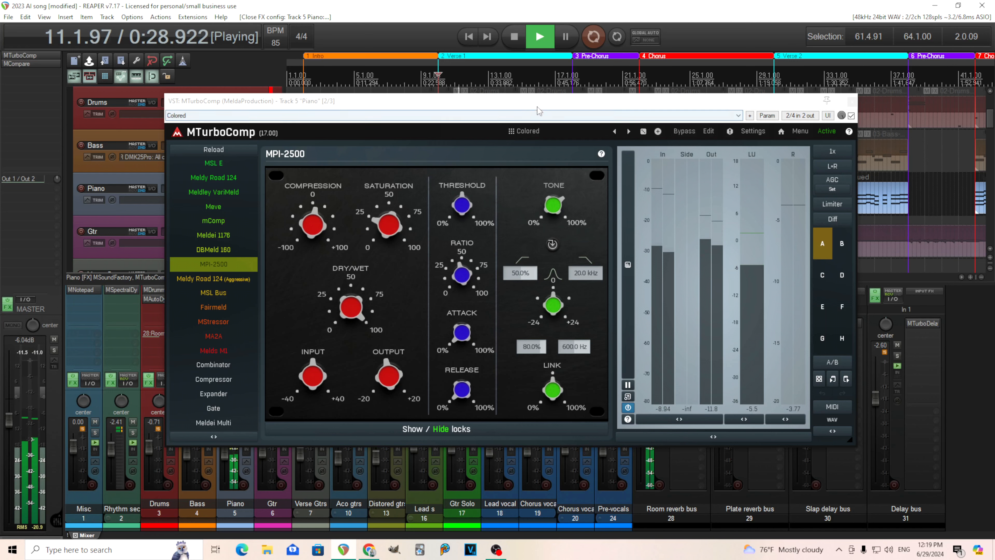
left_click(513, 37)
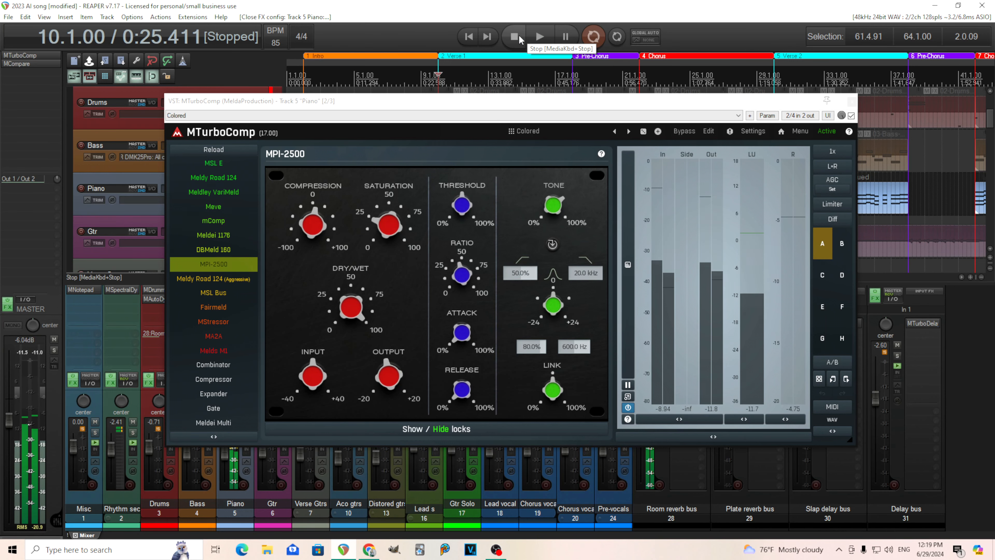
left_click(852, 102)
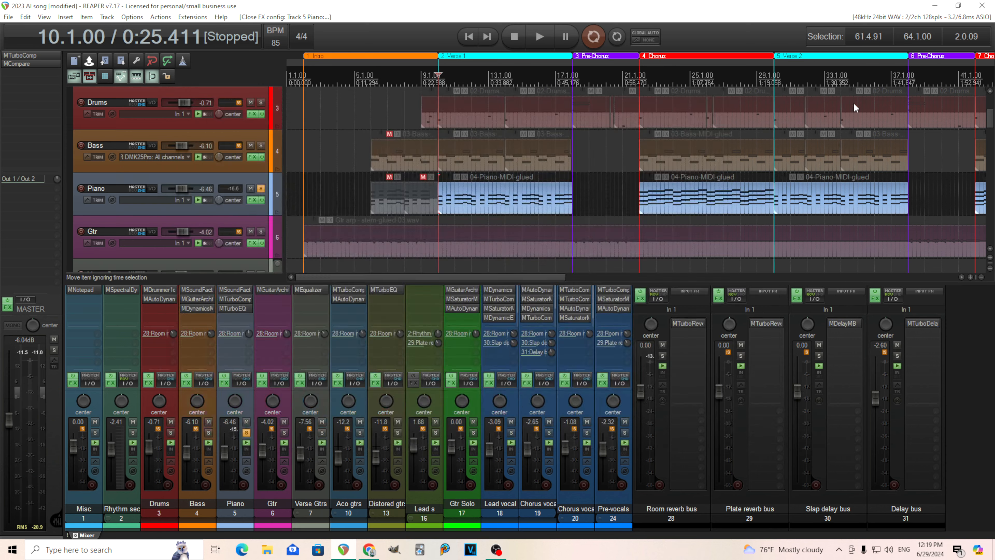
Step: Examine the MPI 550 equalizer in MTurboEQ on the Piano track
left_click(237, 308)
left_click_drag(260, 143, 501, 135)
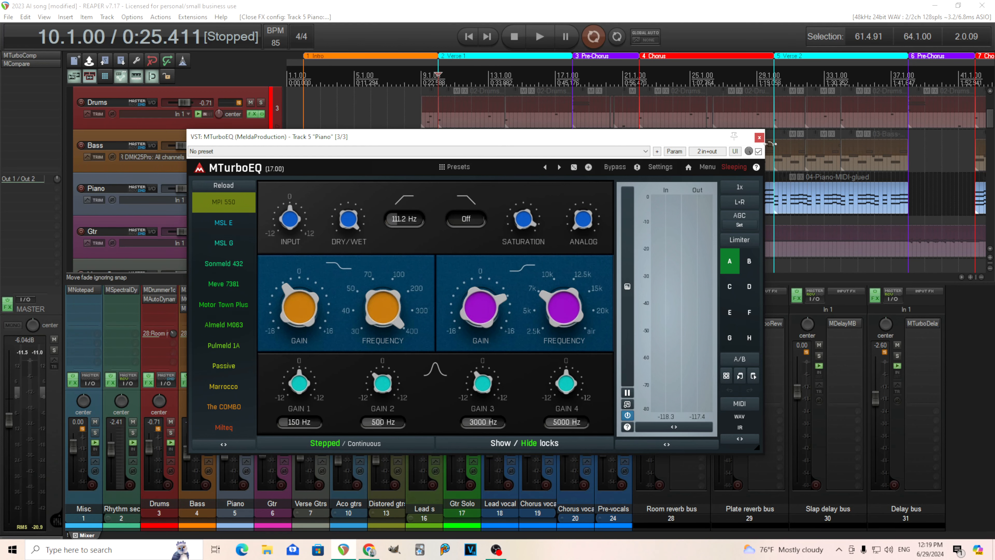
left_click(759, 138)
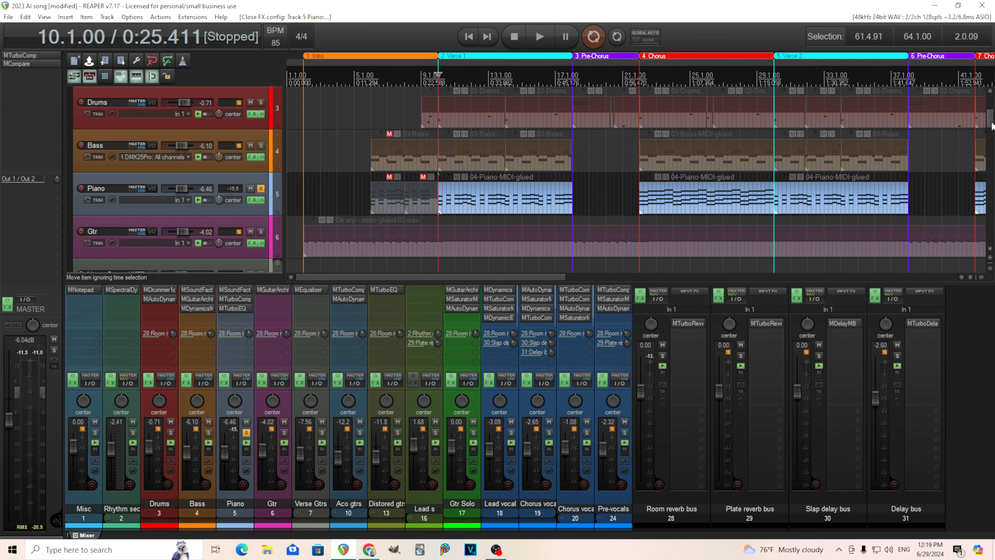
Step: Place the edit cursor at the start of the first Chorus and unsolo the Piano track
scroll(991, 120, "down", 5)
scroll(991, 121, "up", 7)
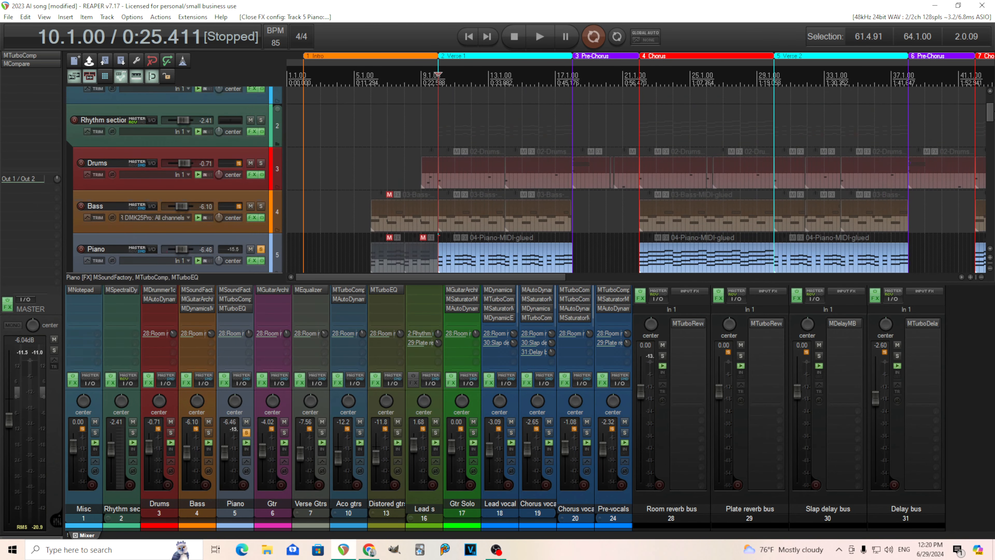
left_click(639, 74)
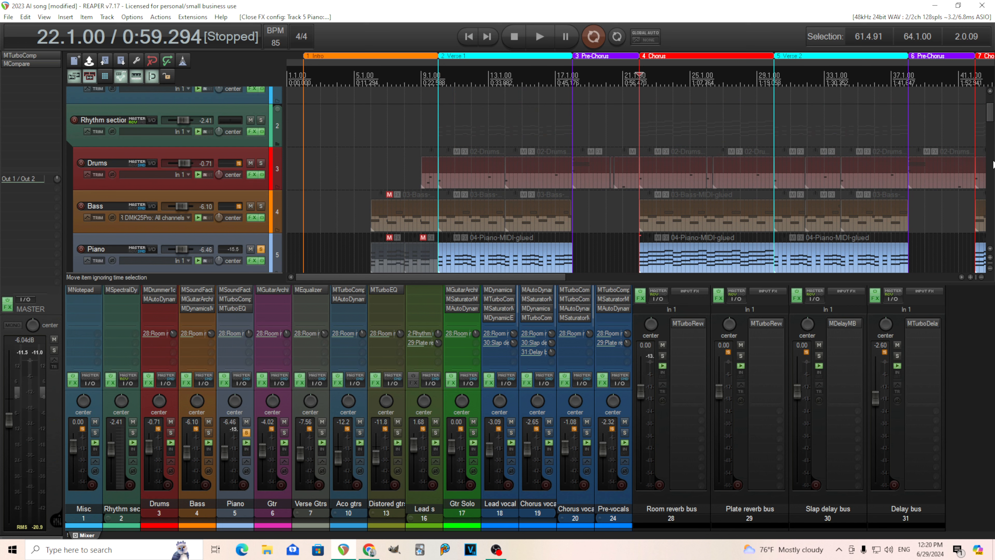
scroll(992, 109, "down", 2)
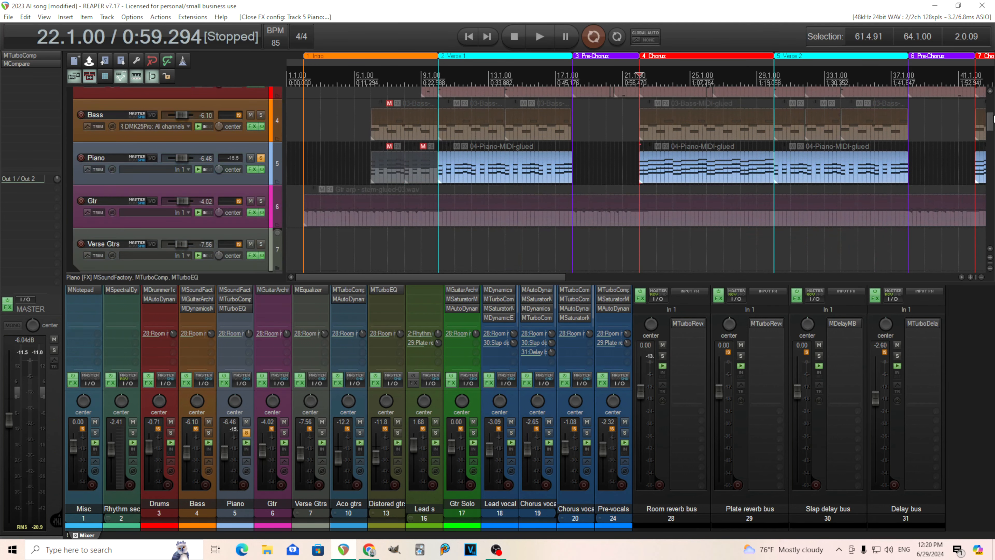
left_click(261, 158)
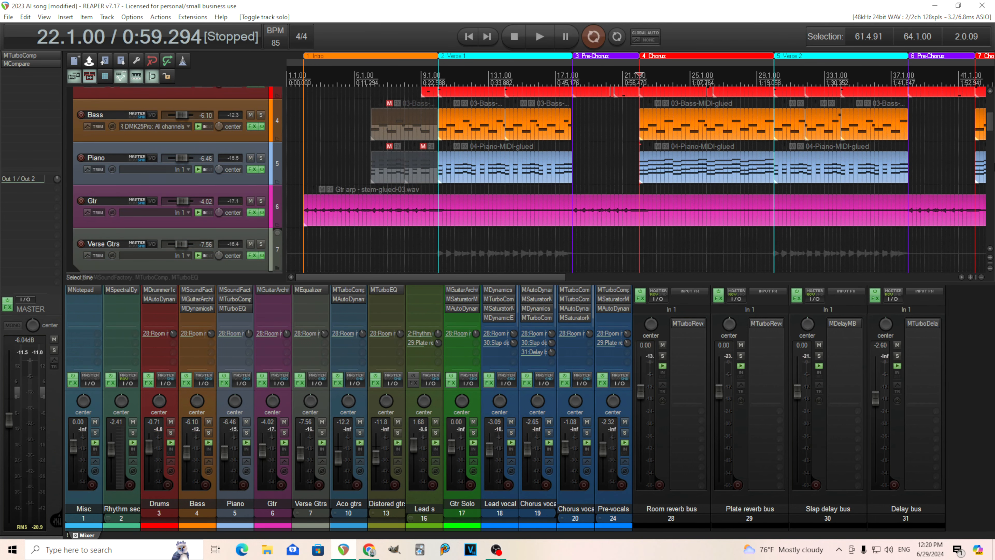
Step: Play the Chorus and solo the Aco gtrs folder track during playback
left_click_drag(994, 124, 992, 152)
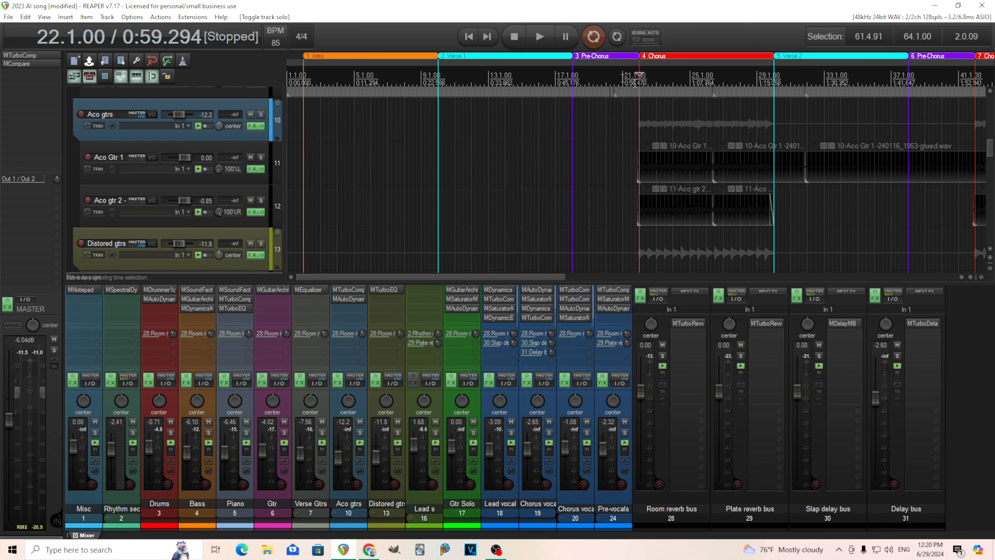
left_click(539, 39)
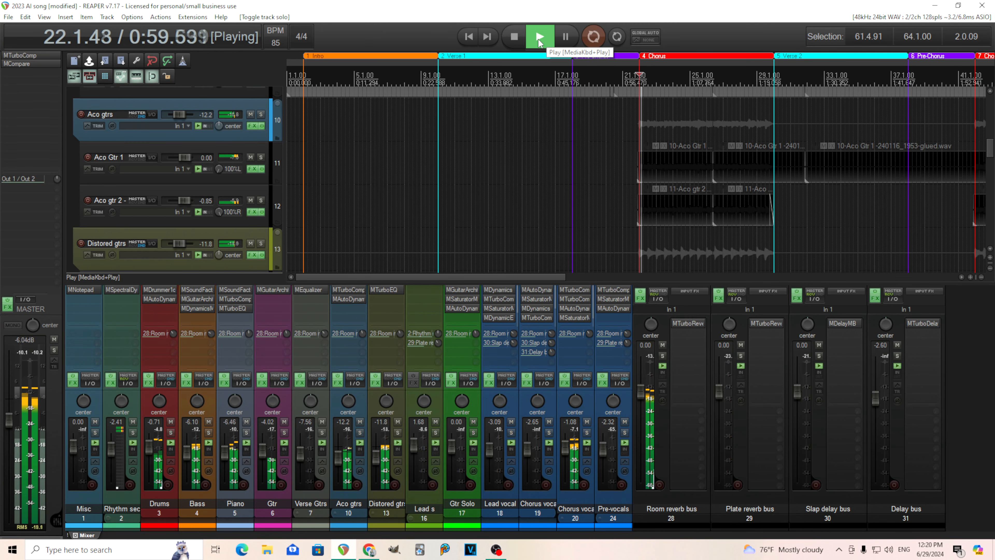
left_click(261, 115)
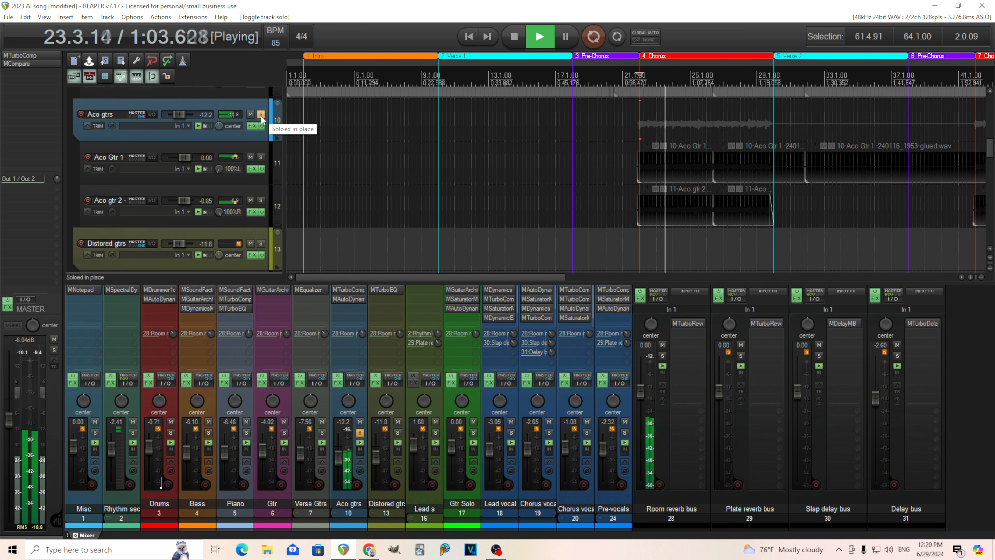
left_click(513, 38)
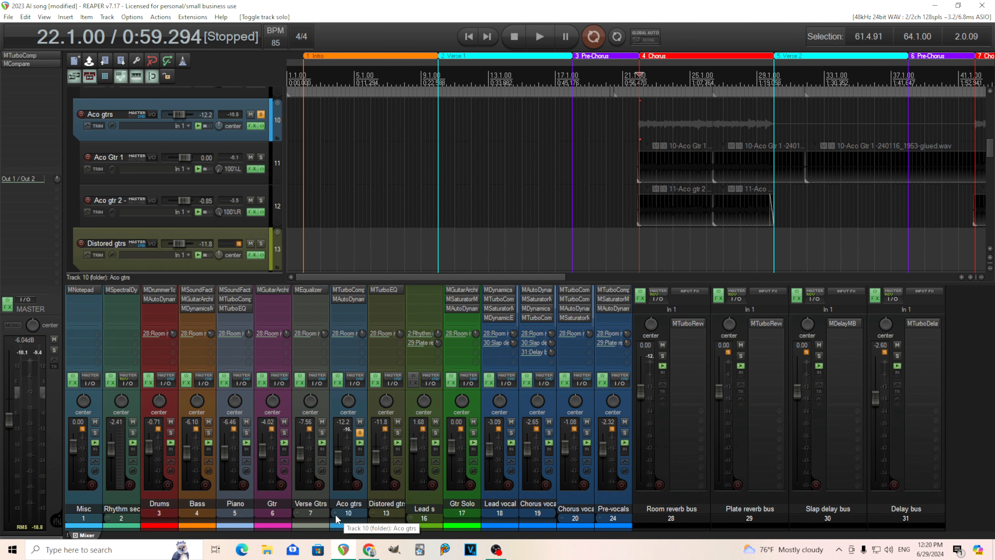
Step: Show the Aco gtrs child tracks in the mixer and examine MGuitarArchitect's Faux aco 1 preset on Aco Gtr 1
left_click(335, 515)
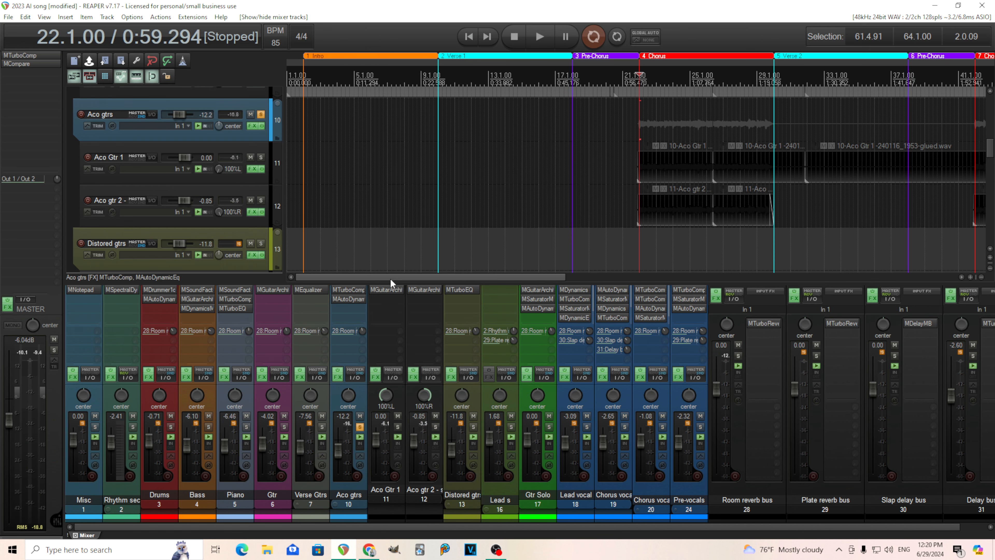
left_click(384, 288)
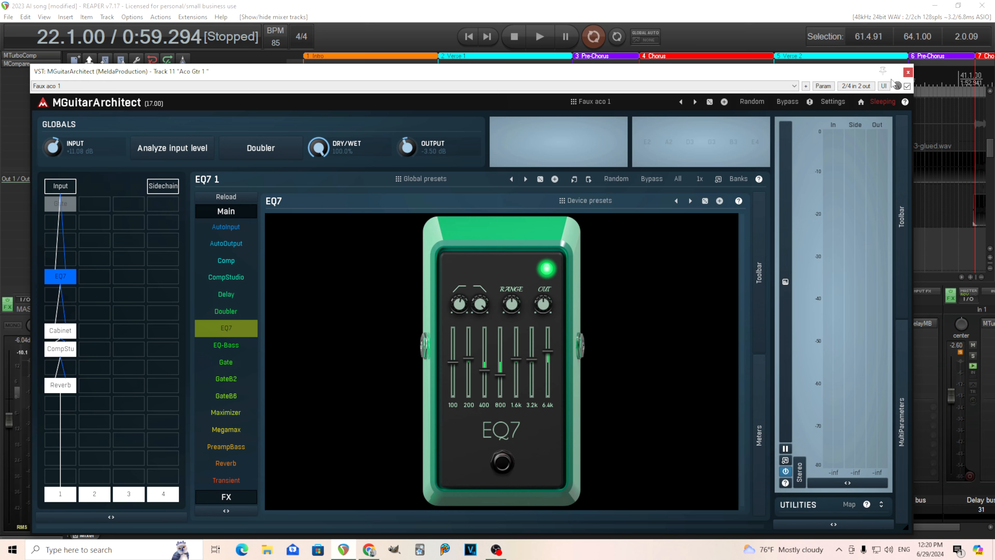
left_click(907, 72)
Step: Play the Chorus with Aco Gtr 1 soloed, and solo Aco gtr 2 as well during playback
left_click(397, 426)
left_click(541, 38)
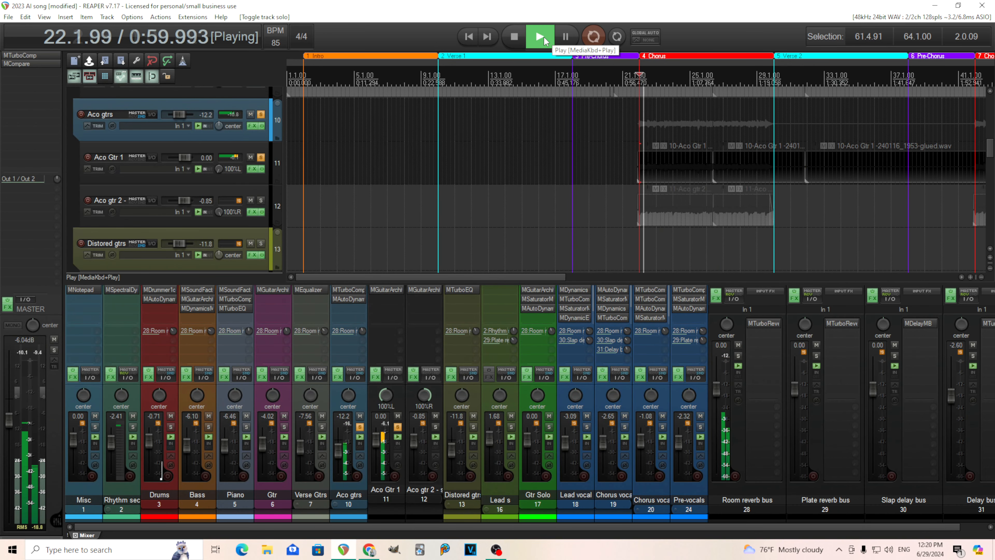
left_click(436, 426)
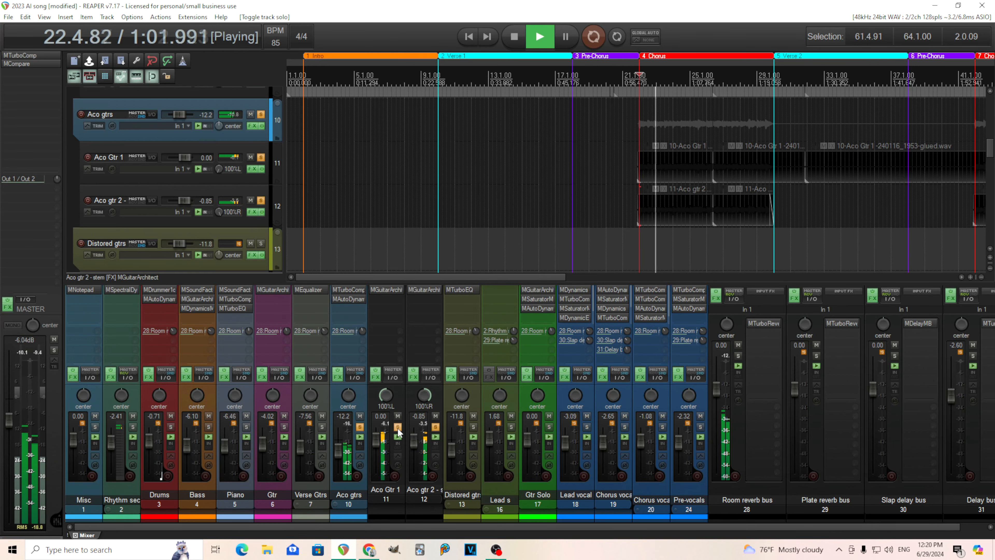
Step: Unsolo Aco Gtr 1, examine the MGuitarArchitect settings on Aco gtr 2 during playback, and stop and unsolo Aco gtr 2
left_click(398, 427)
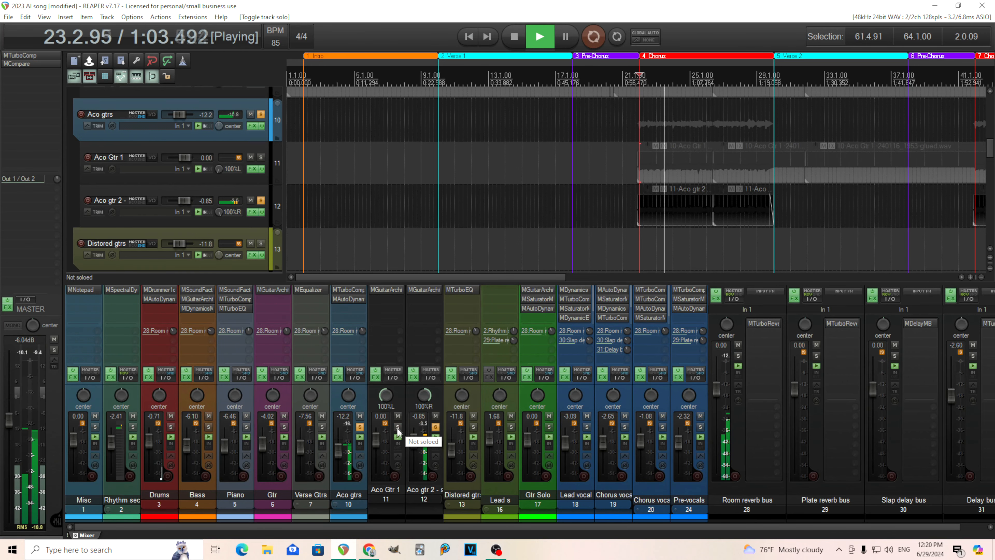
left_click(425, 290)
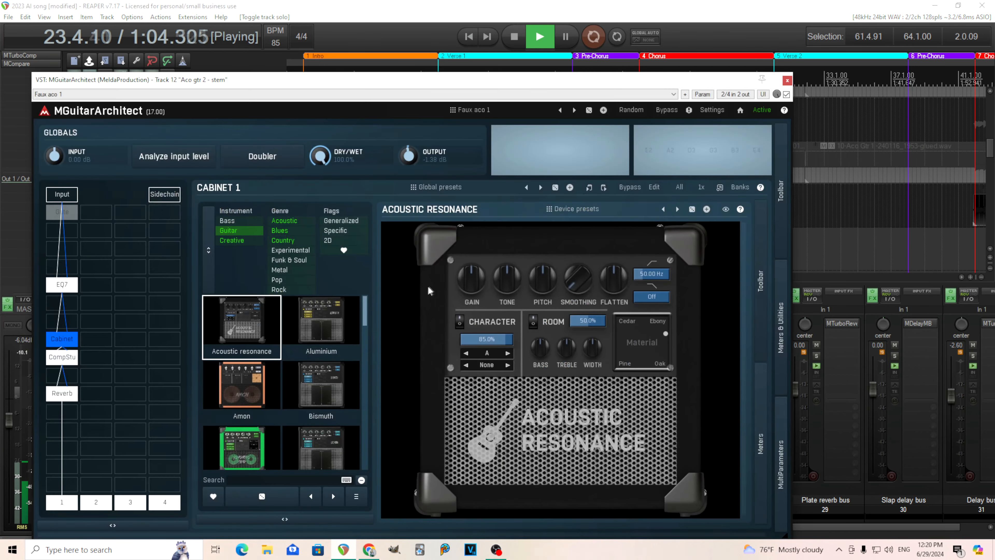
left_click(787, 80)
left_click(511, 37)
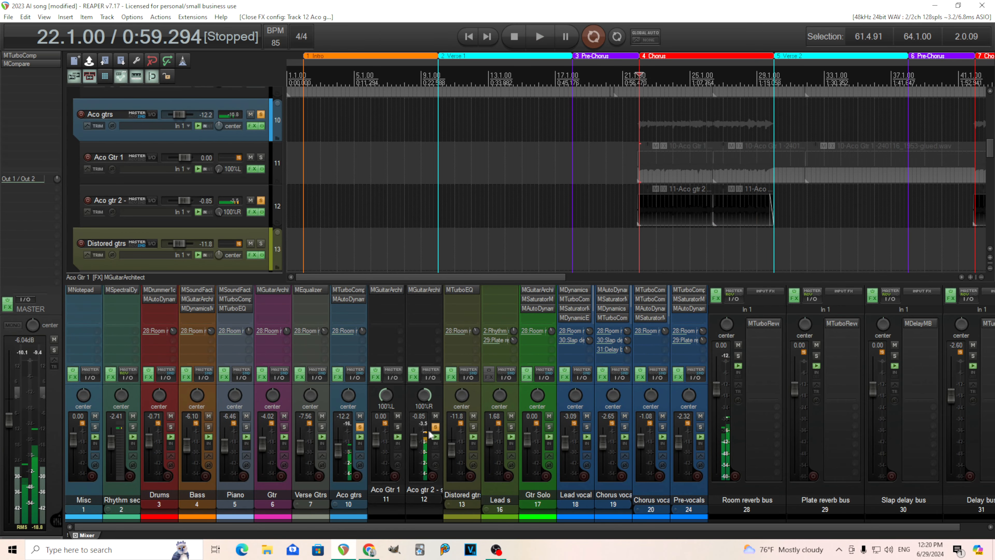
left_click(434, 427)
Step: Examine the MTurboComp and MAutoDynamicEq settings on the Aco gtrs folder track
left_click(344, 290)
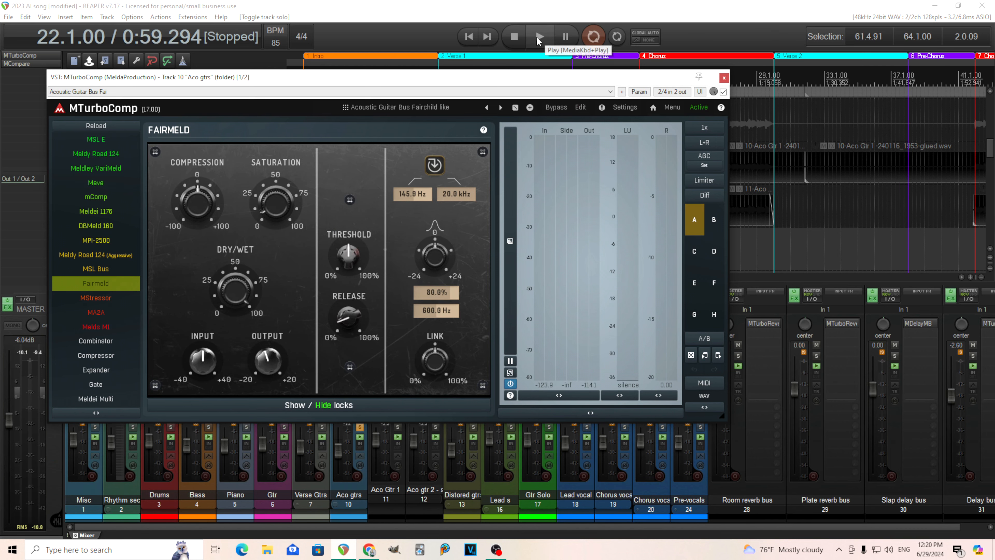
left_click(724, 78)
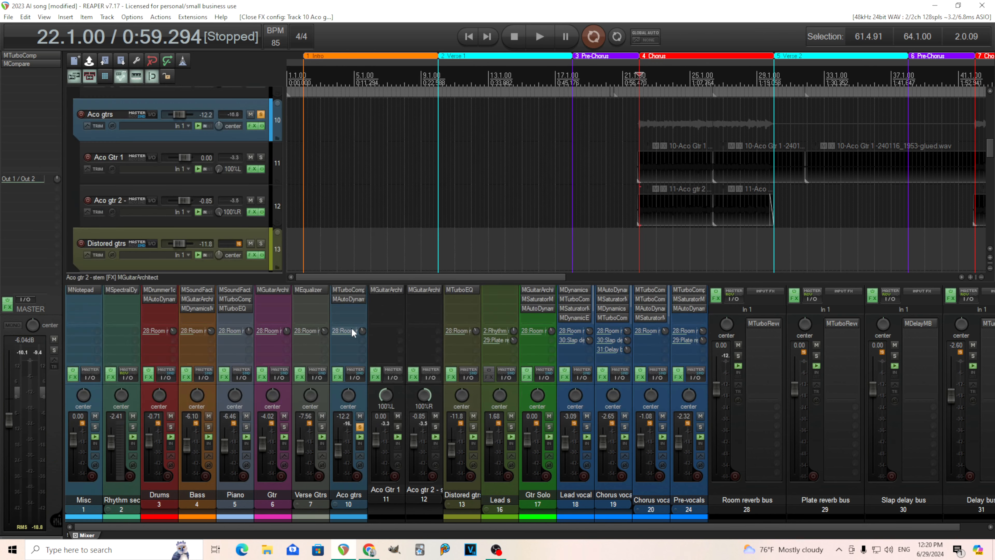
left_click(348, 299)
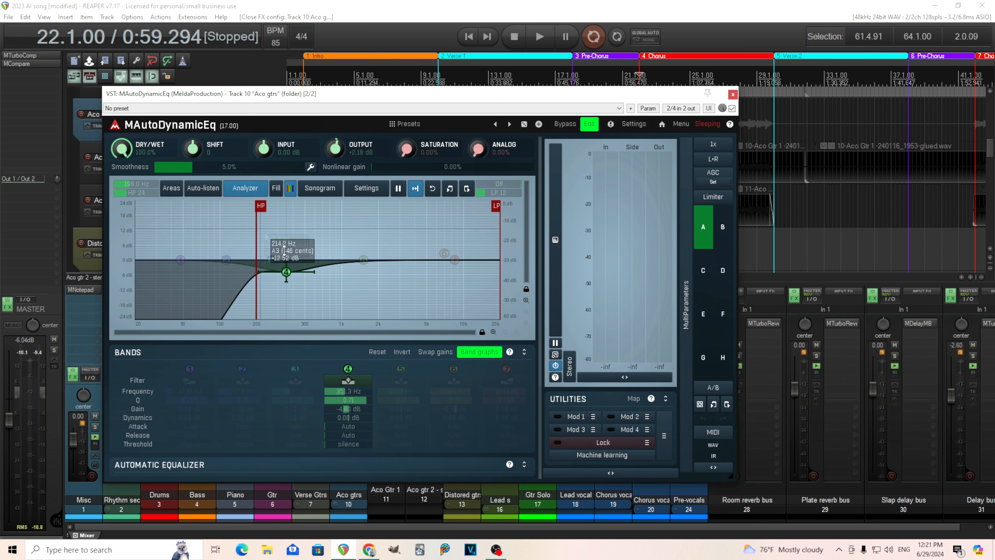
left_click(732, 95)
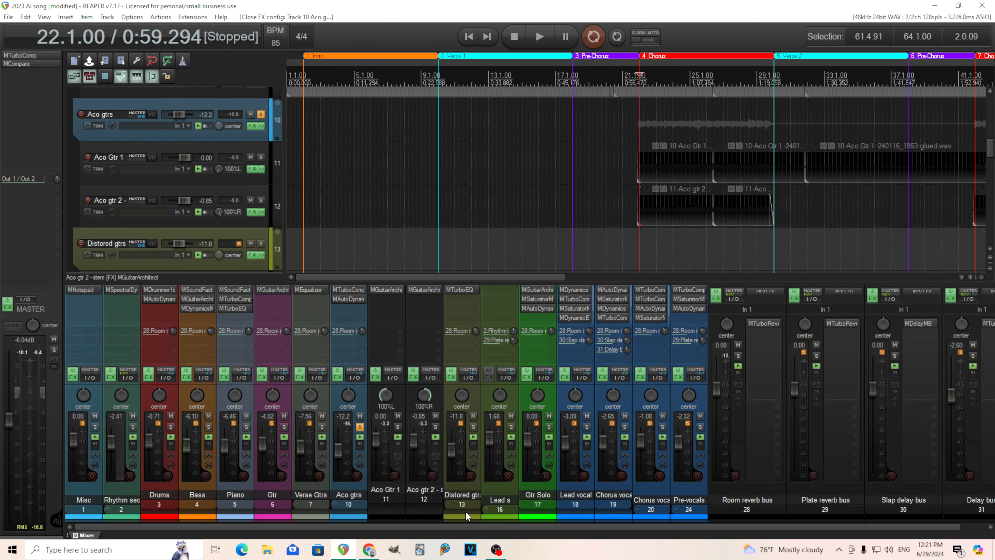
Step: Switch the child tracks shown in the mixer from Aco gtrs to Distored gtrs, and play the Chorus with only Distored gtrs soloed
left_click(334, 507)
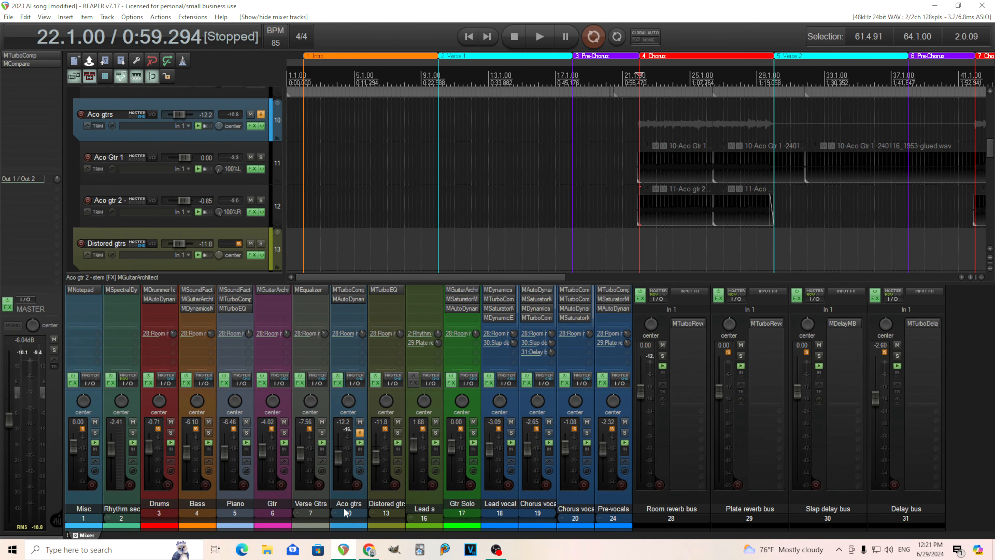
left_click(372, 510)
left_click(397, 426)
left_click(539, 37)
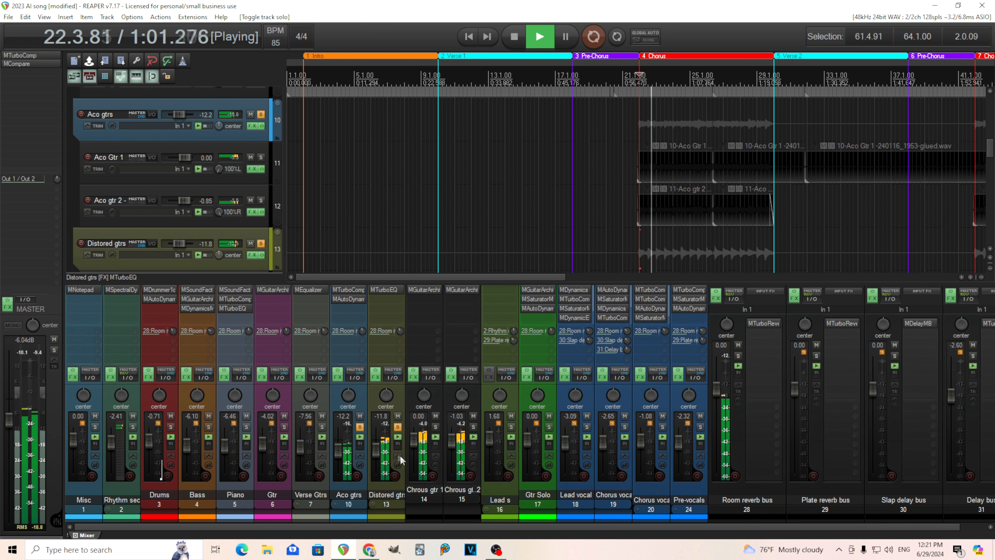
left_click(360, 428)
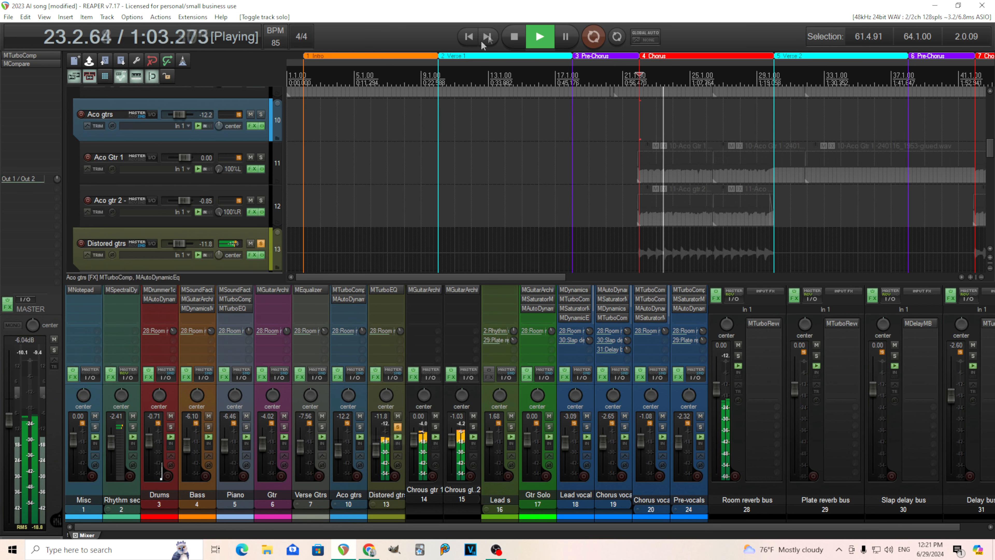
left_click(519, 34)
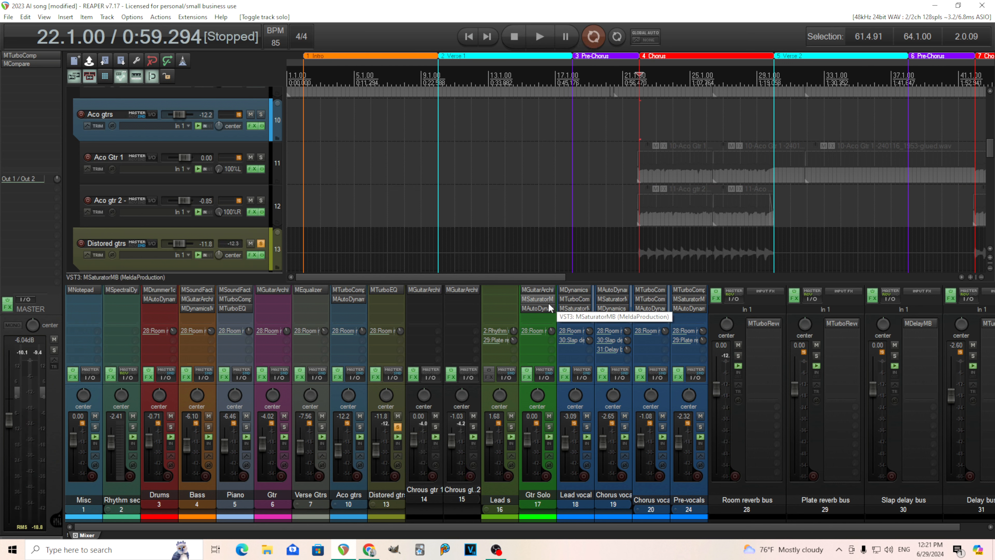
Step: Examine the MTurboEQ settings on the Distored gtrs folder track
left_click(381, 289)
left_click_drag(299, 136, 457, 122)
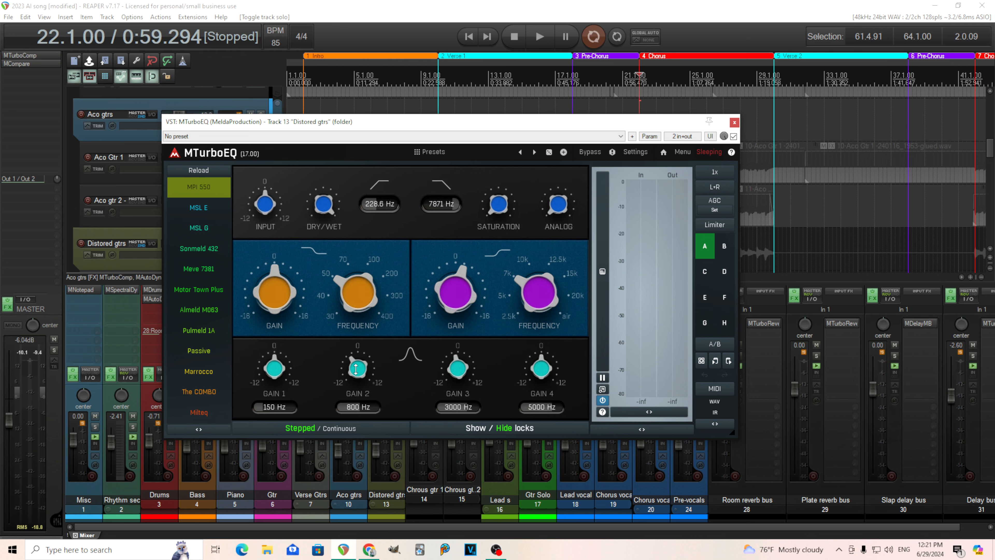
left_click(734, 122)
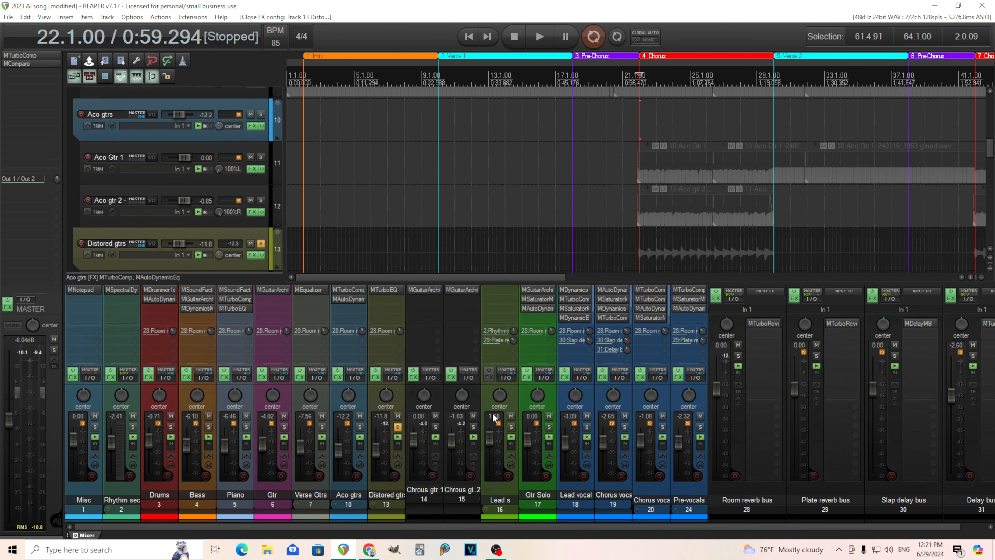
Step: Audition the Chorus with Chrous gtr 1 soloed alone, and again with Chrous gtr 2 soloed alone
left_click(435, 426)
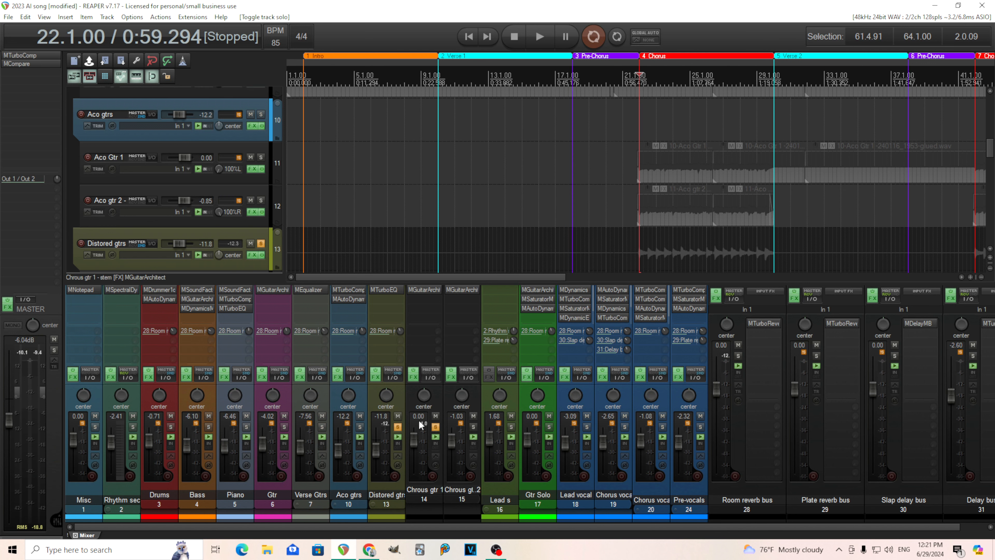
left_click(540, 36)
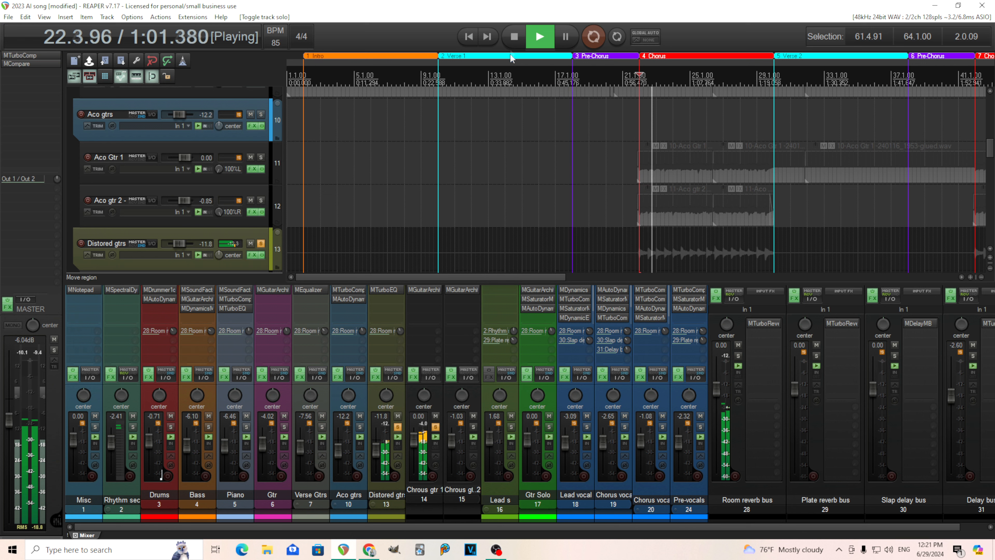
key("space")
left_click(435, 427)
left_click(473, 426)
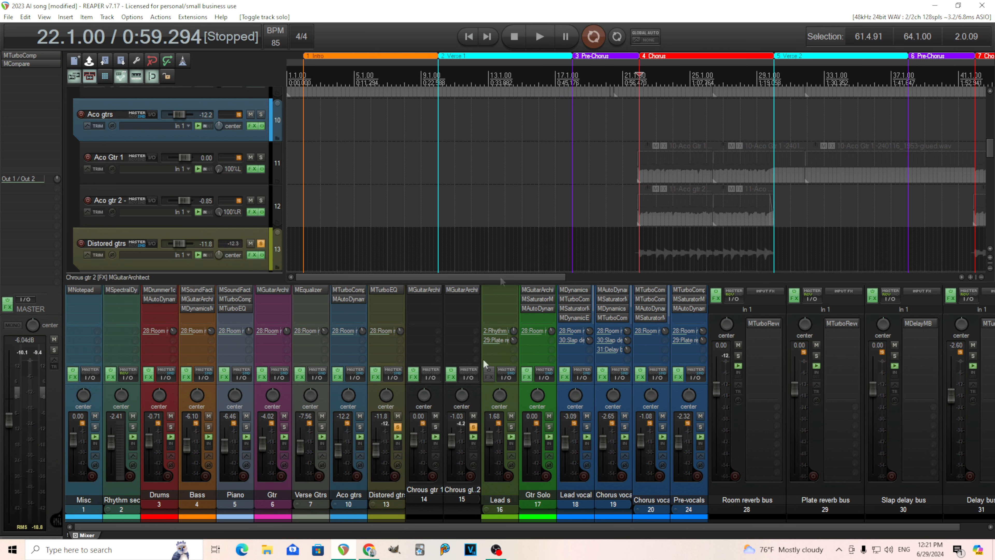
left_click(537, 39)
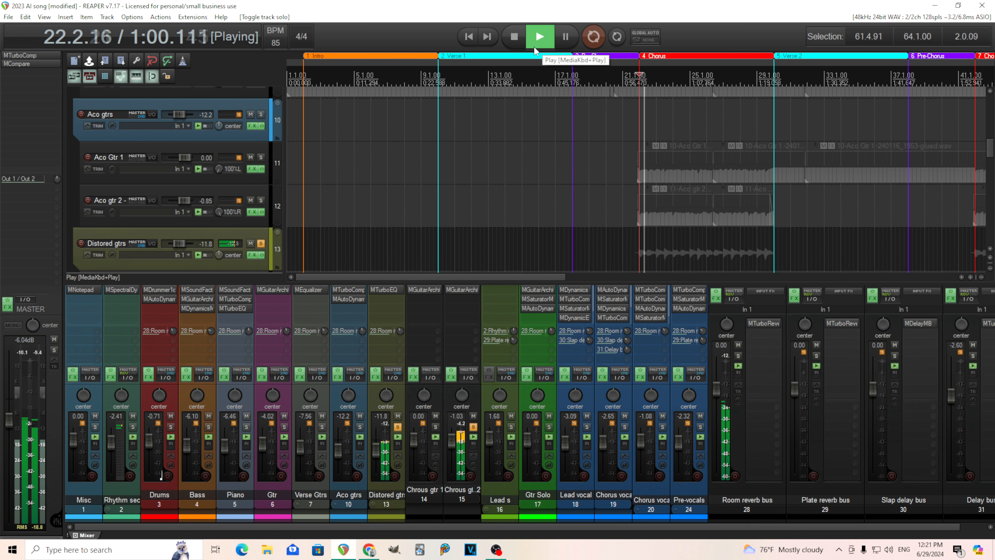
left_click(514, 39)
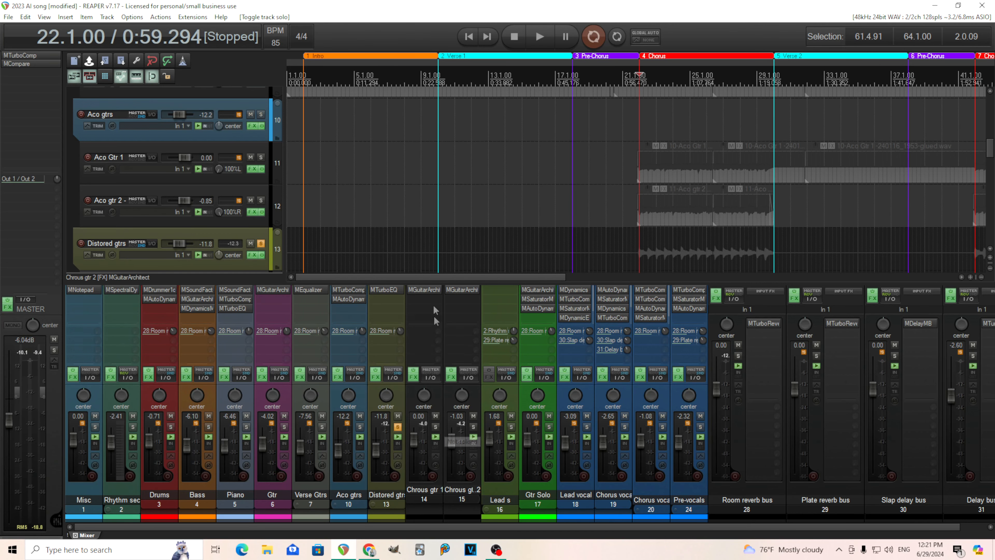
Step: Examine MGuitarArchitect's 70s rock rhythm preset on Chrous gtr 1 and Chrous gtr 2, including the amp and cabinet modules
left_click(429, 291)
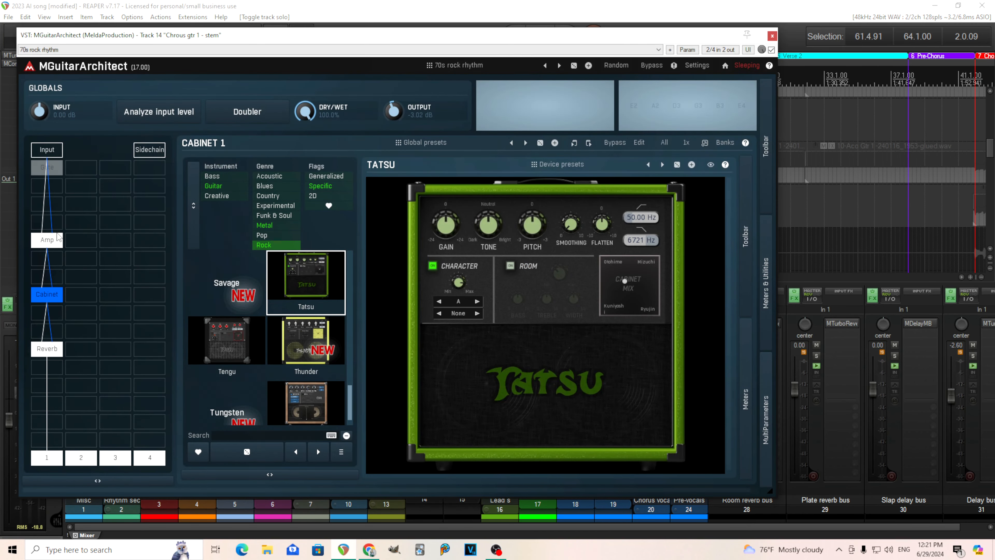
left_click(52, 245)
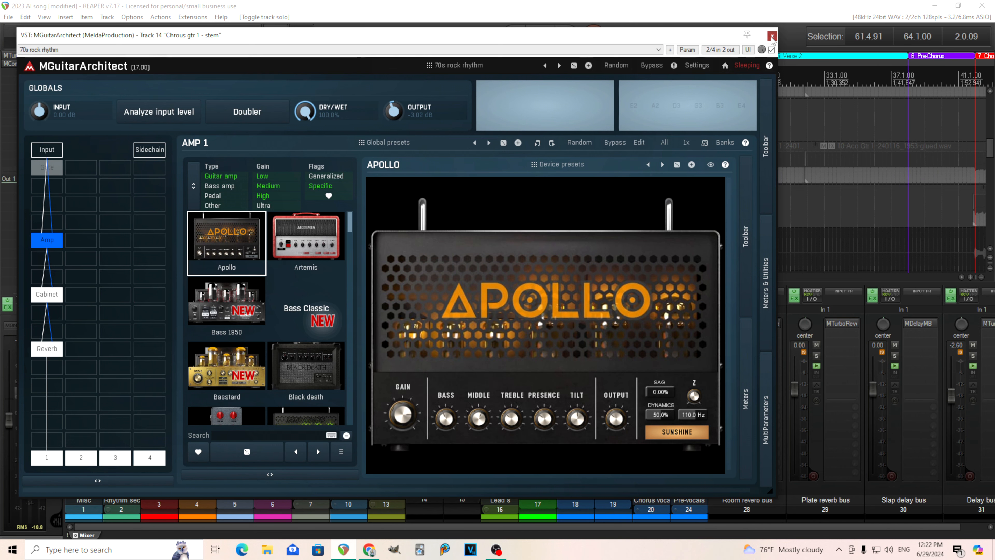
left_click(771, 37)
left_click(460, 293)
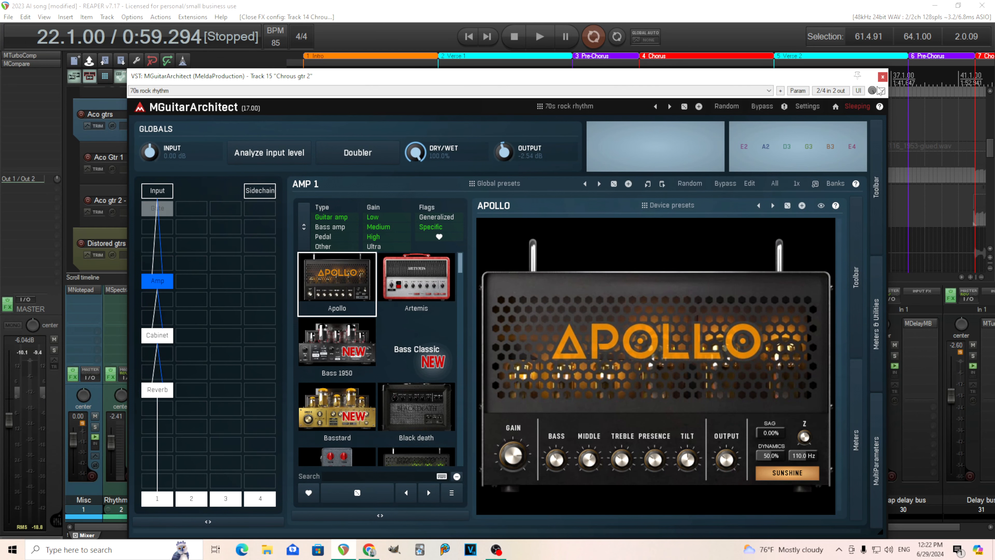
left_click(883, 77)
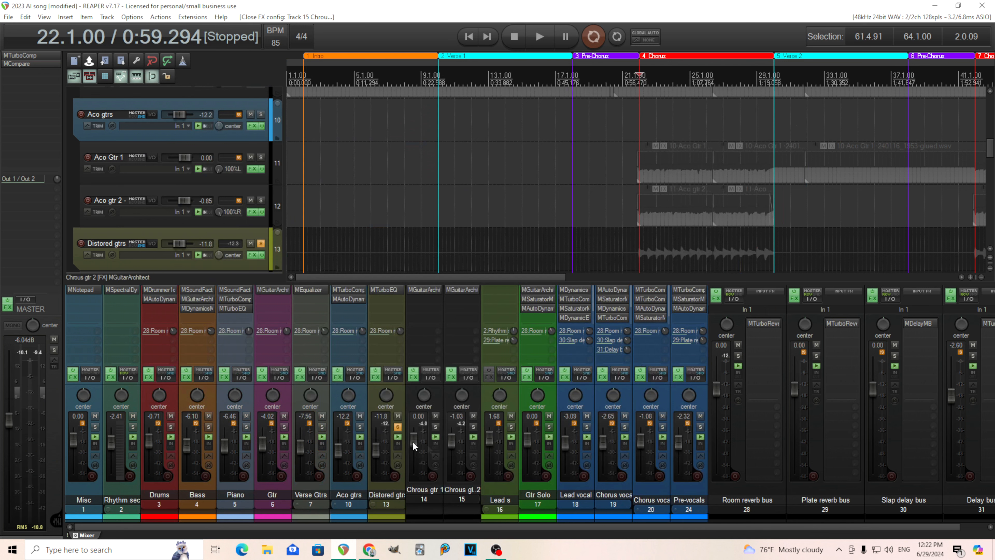
Step: Play the Chorus with both distorted guitars together, and unsolo the Distored gtrs folder track
left_click(530, 36)
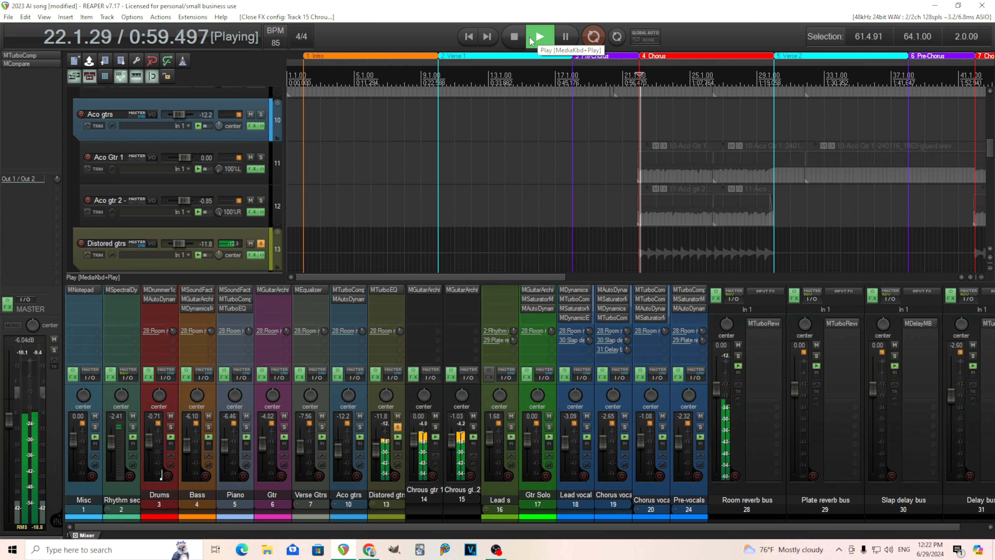
left_click(515, 37)
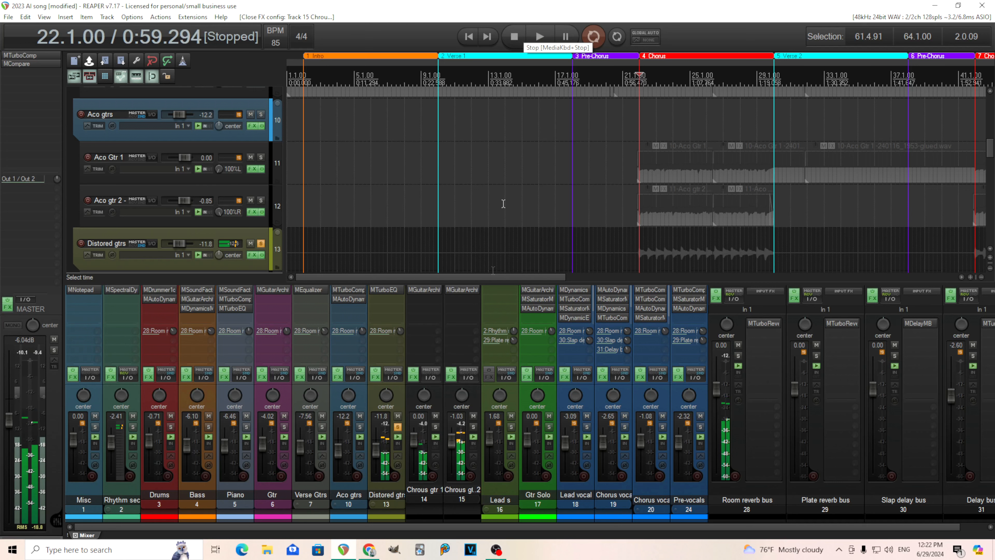
left_click(397, 427)
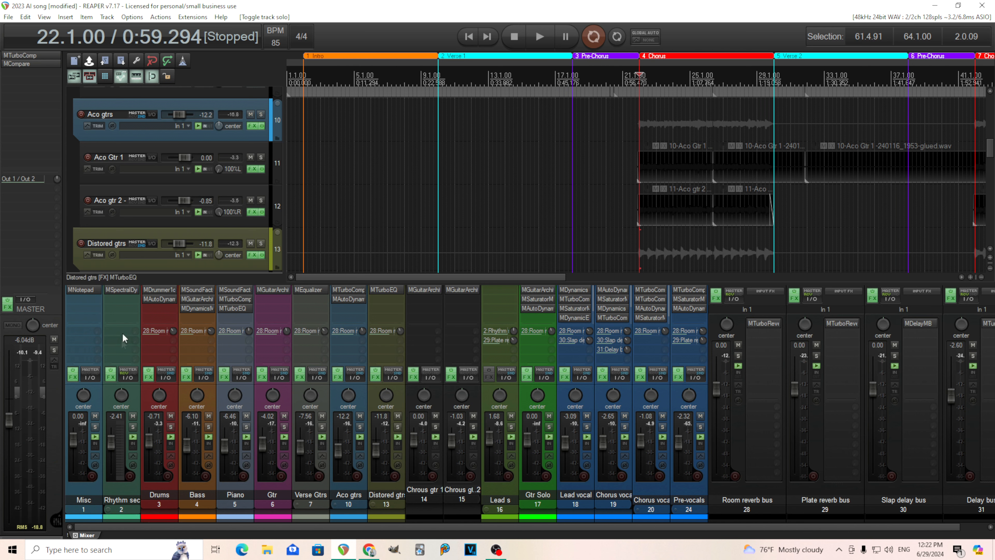
Step: Examine MSpectralDynamics on the Rhythm section folder track while the full Chorus mix plays
left_click(121, 291)
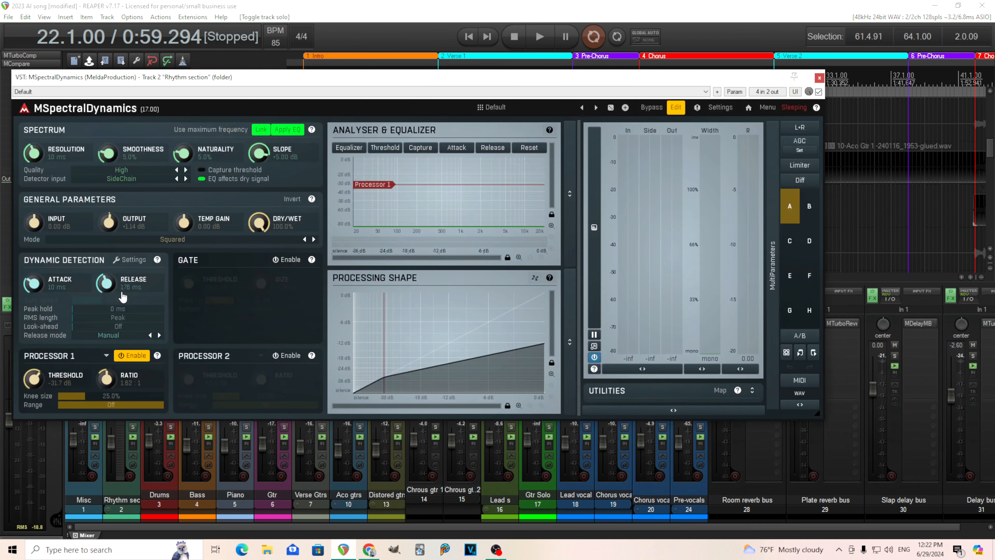
left_click_drag(359, 78, 487, 83)
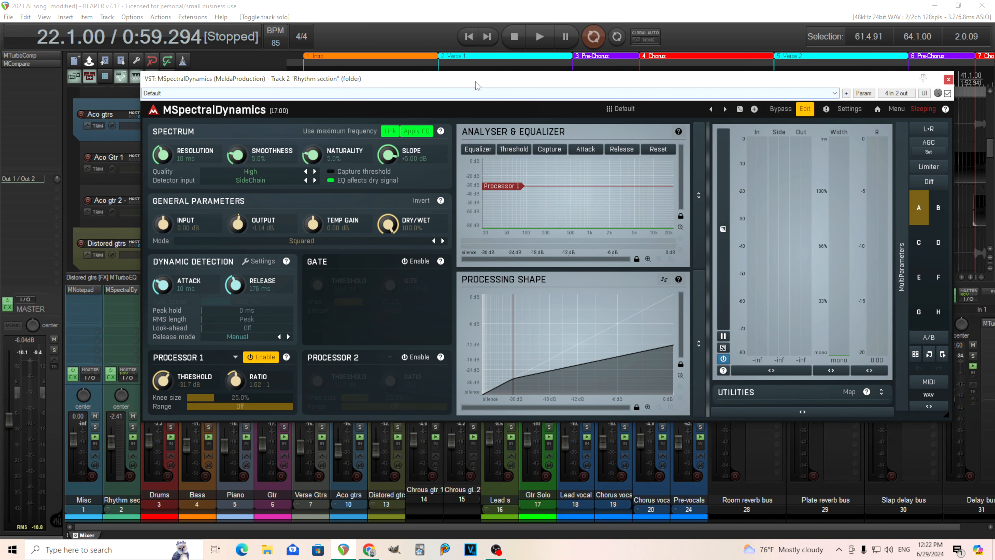
left_click_drag(473, 79, 449, 109)
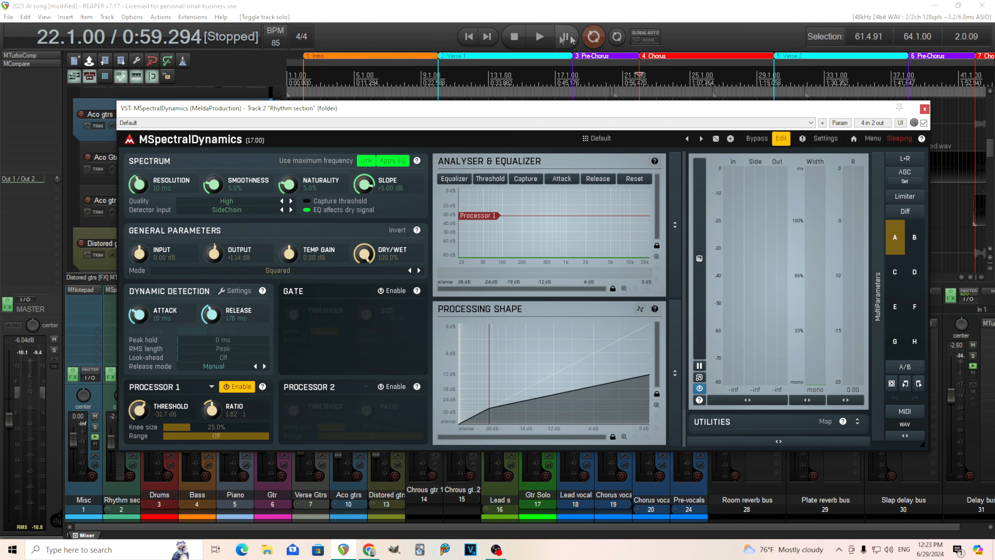
left_click(539, 36)
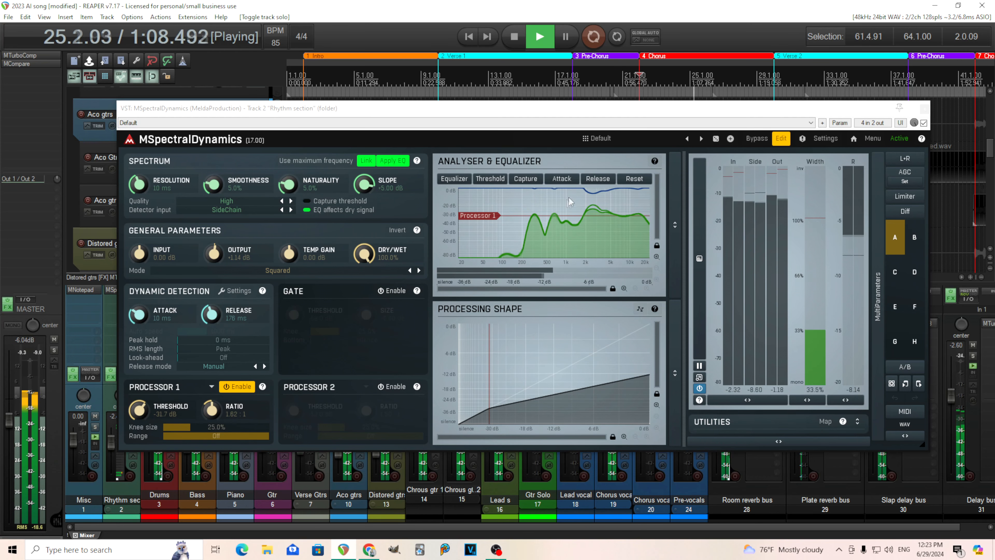
left_click(514, 37)
left_click(924, 108)
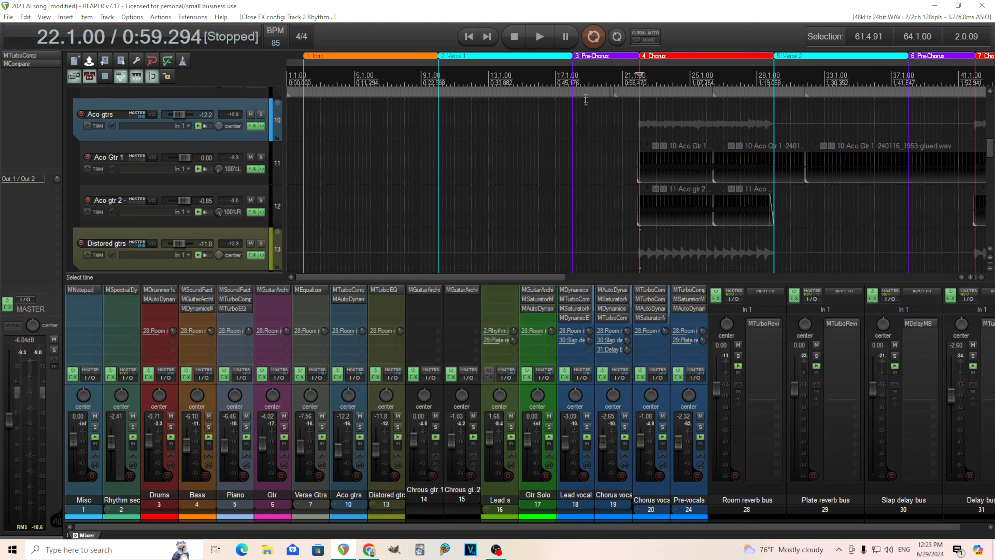
Step: Play from the start of the first Pre-Chorus, solo the Pre-vocals folder track and show its child tracks in the mixer
left_click(571, 73)
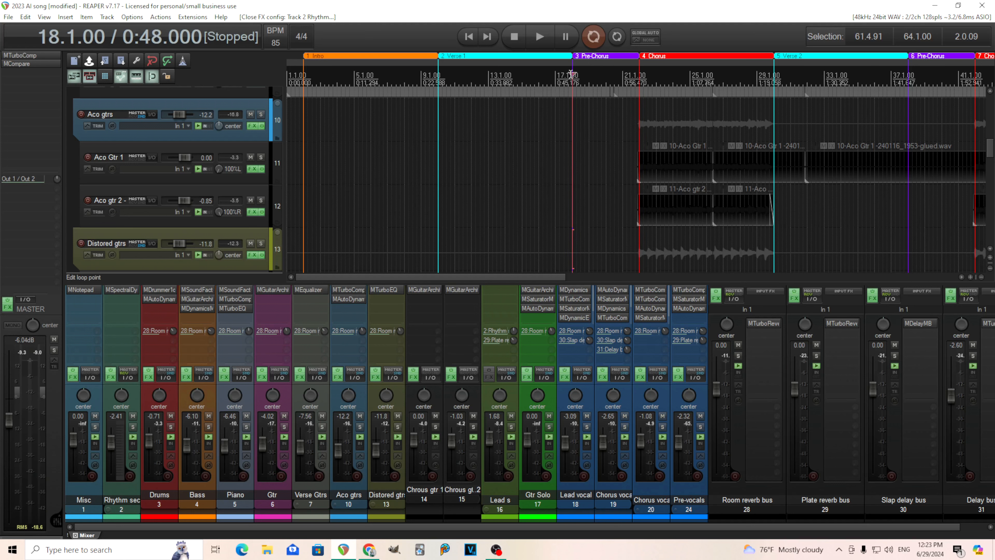
left_click(537, 38)
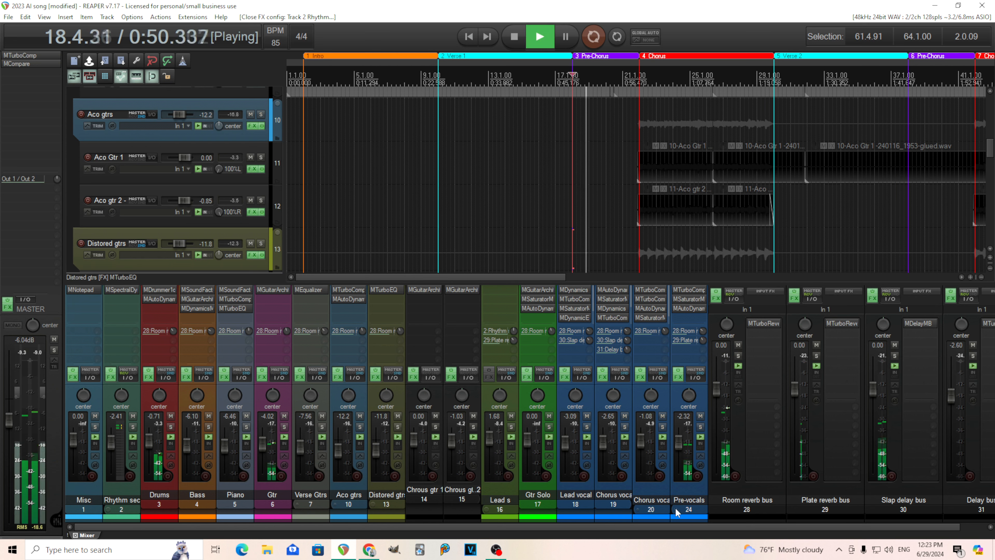
left_click(699, 427)
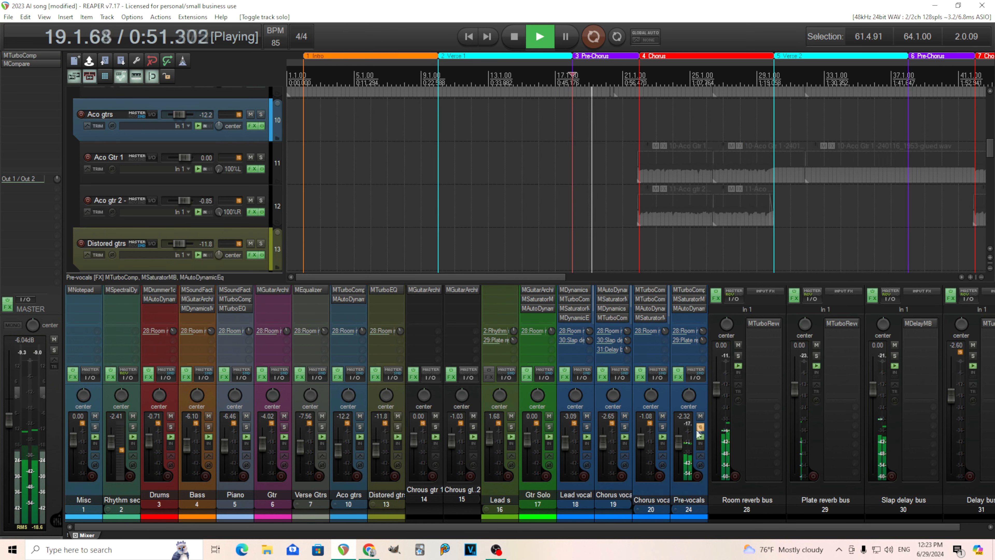
left_click(677, 511)
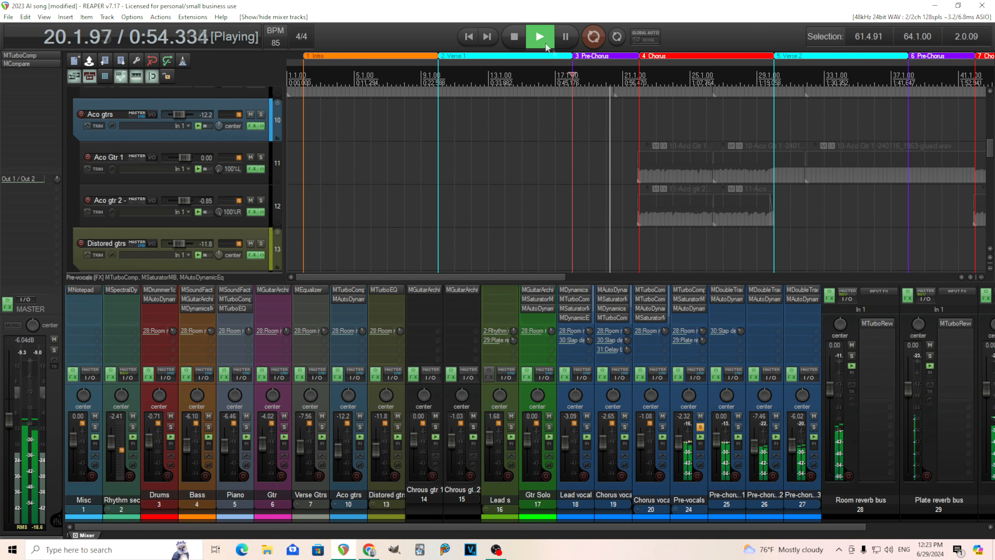
left_click(515, 36)
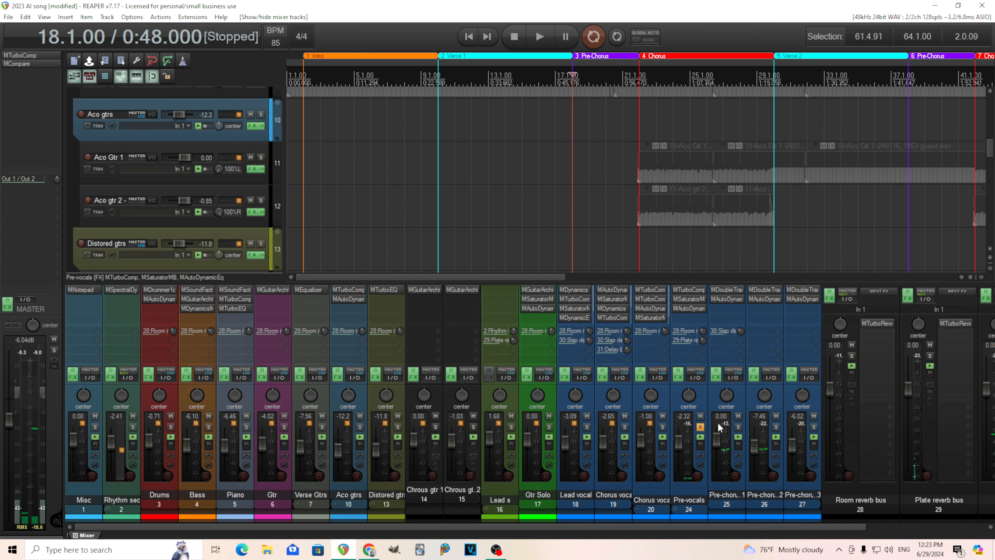
Step: Examine the MDoubleTracker and MAutoDynamicEq settings on the Pre-chorus vocal 1 track
left_click(727, 291)
left_click_drag(130, 47, 169, 85)
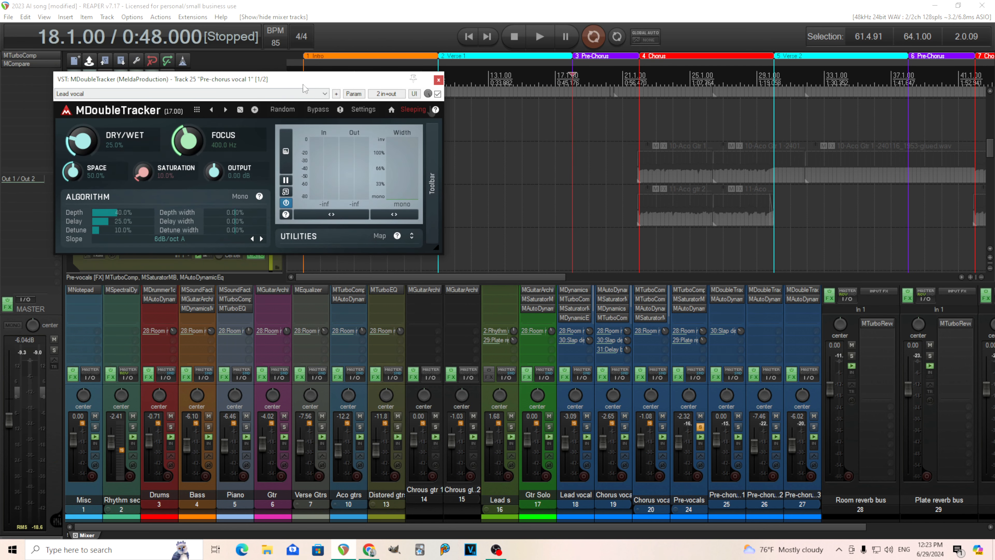
left_click(439, 80)
left_click(722, 300)
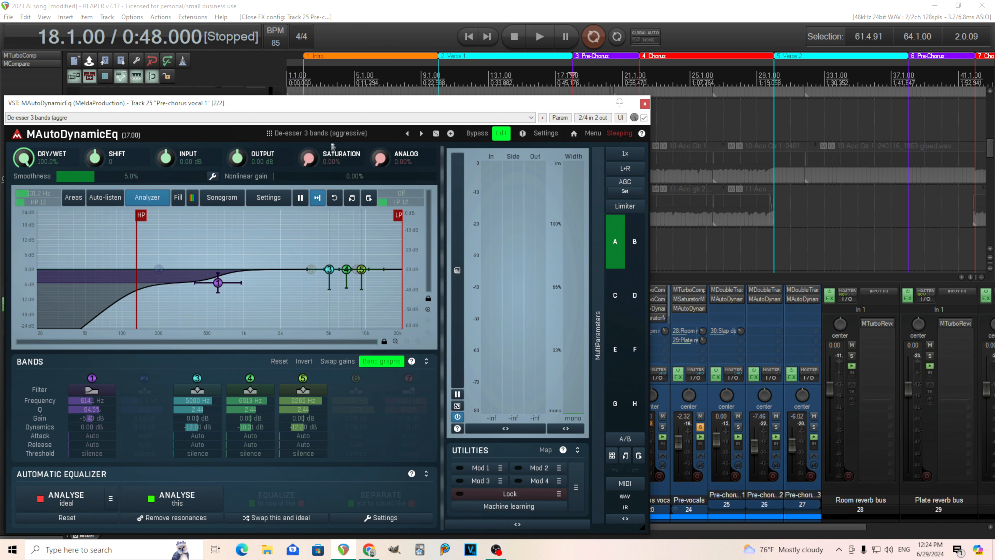
left_click(644, 104)
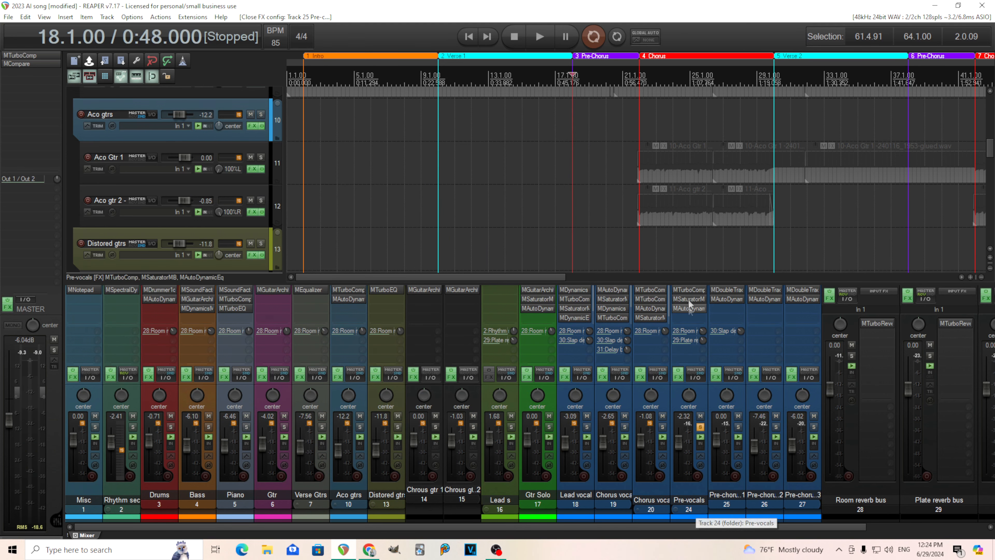
Step: Inspect MTurboComp on the Pre-vocals folder track, and compare the first Pre-Chorus with its MSaturatorMB bypassed and active
left_click(689, 290)
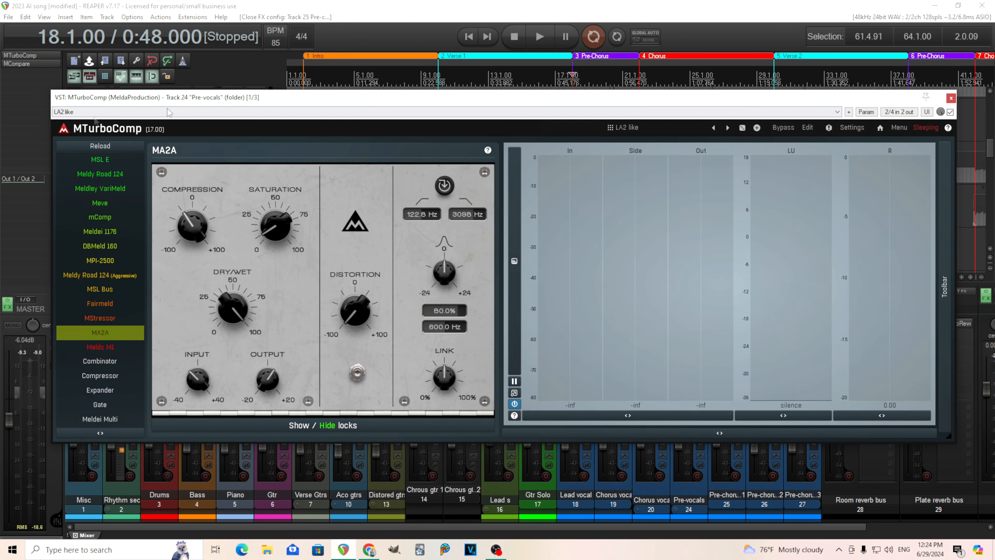
left_click(951, 98)
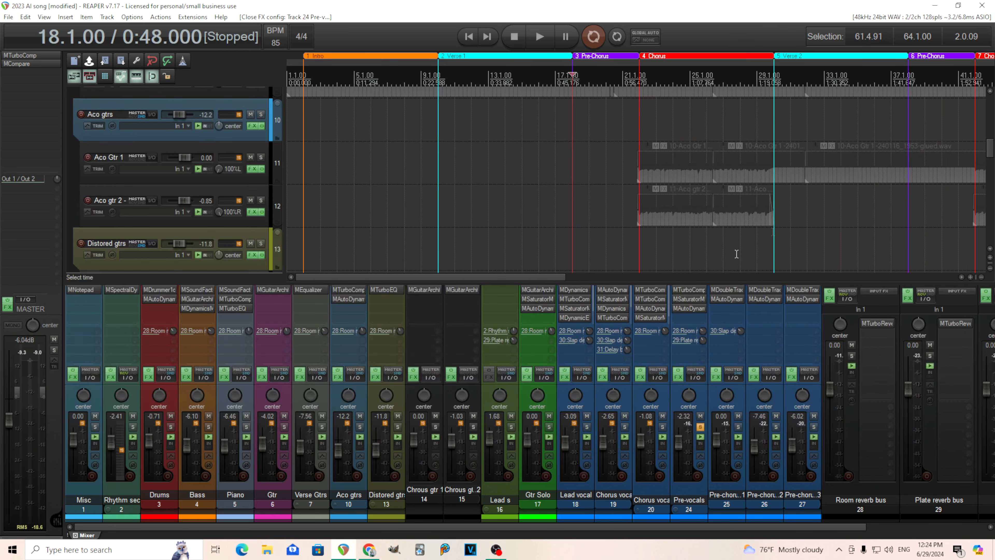
left_click(694, 299)
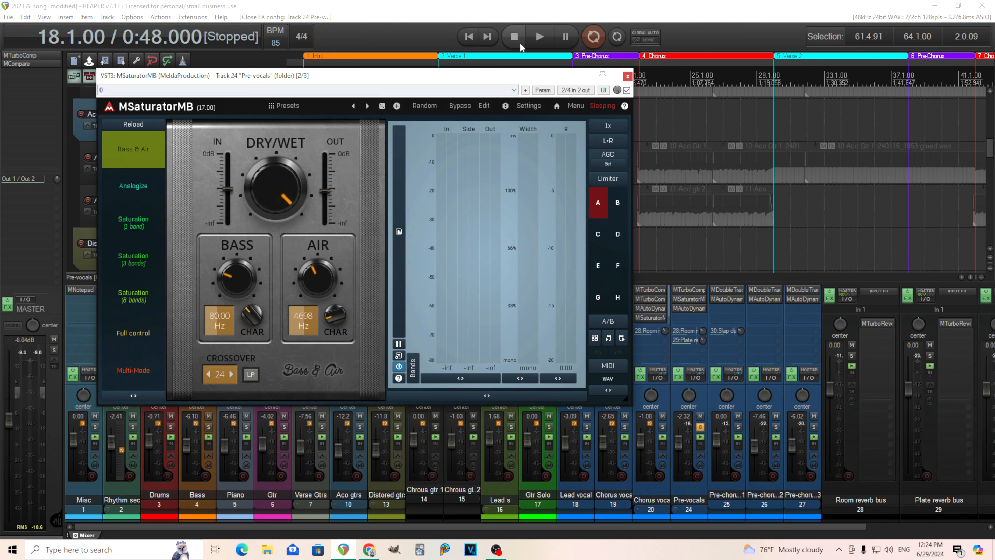
left_click(538, 36)
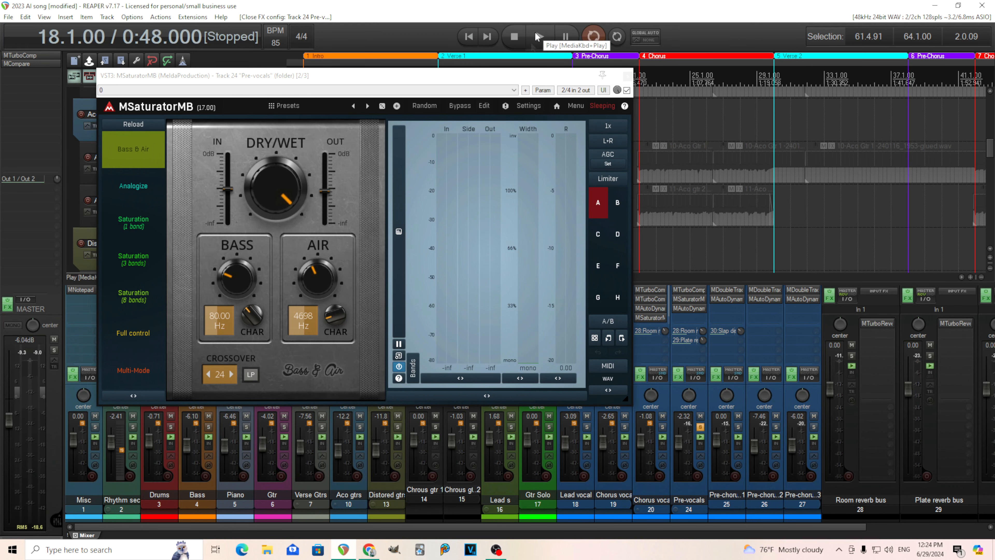
left_click(465, 106)
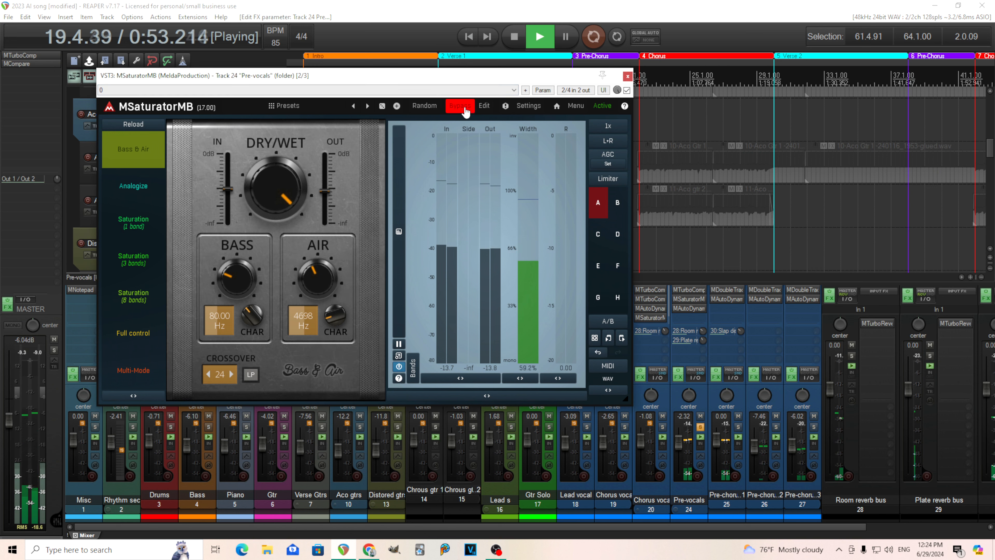
left_click(465, 110)
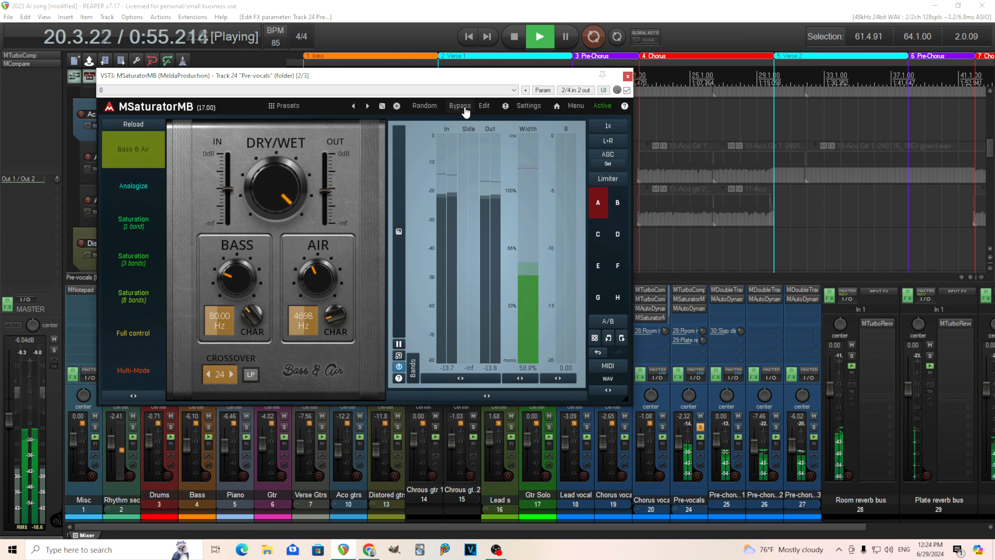
left_click(465, 111)
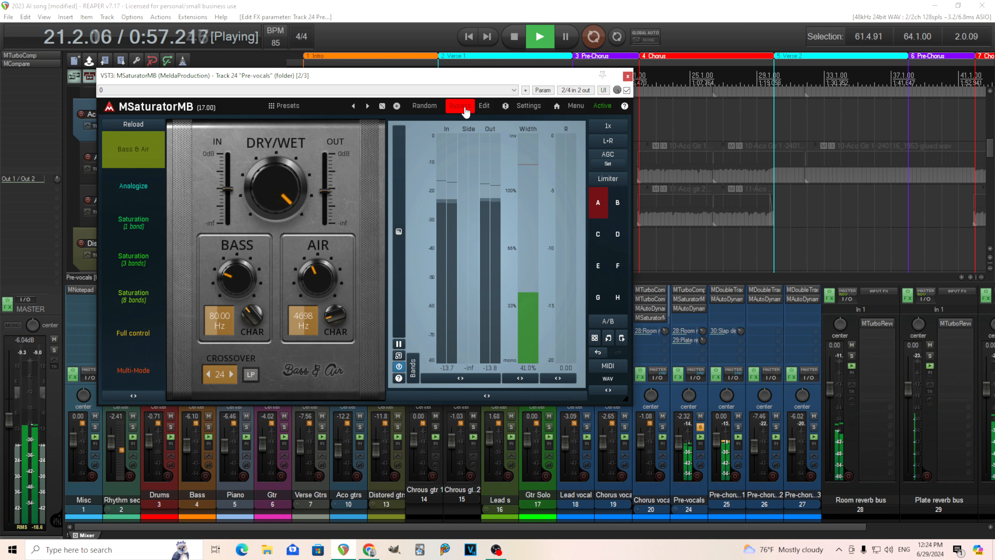
left_click(517, 45)
left_click(452, 111)
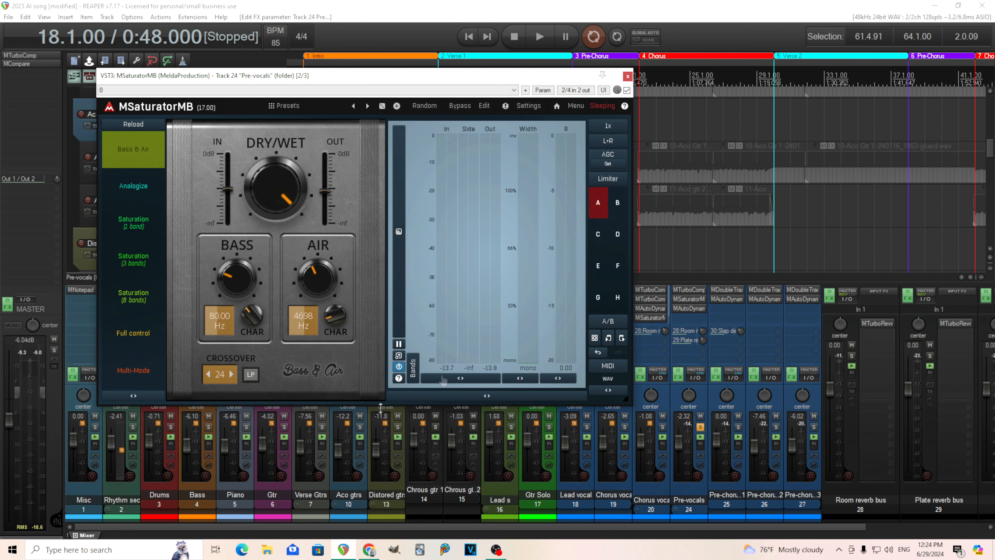
left_click(626, 76)
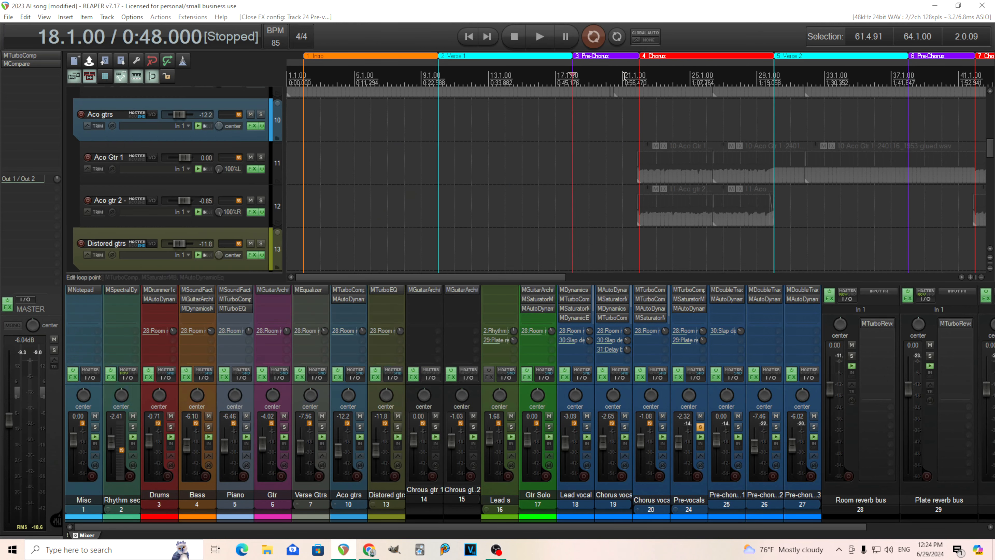
Step: Examine MAutoDynamicEq on the Pre-vocals folder track and unsolo that folder
left_click(691, 308)
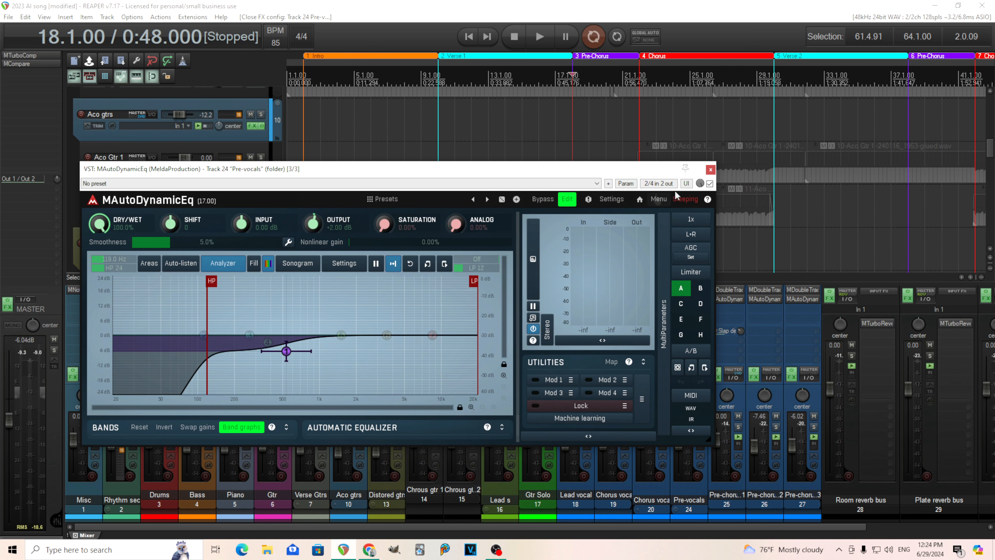
left_click(709, 171)
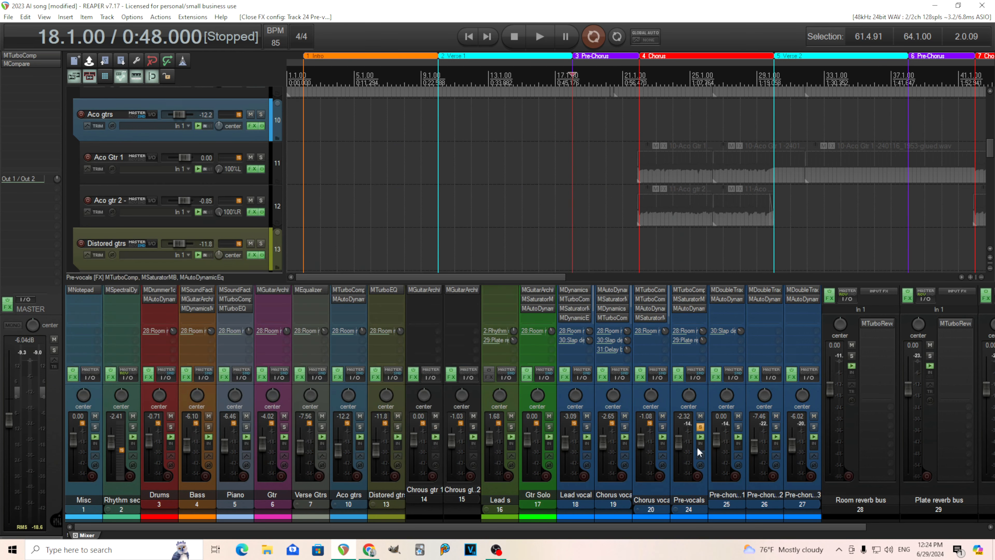
left_click(701, 428)
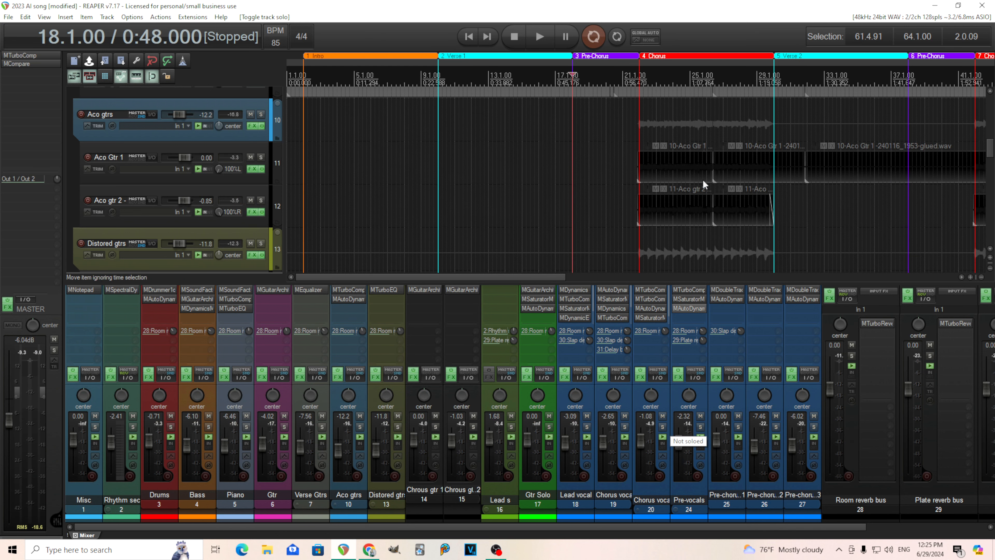
Step: Solo the Chorus vocals folder track, play from the start of the first Chorus, and show its child tracks in the mixer
left_click(646, 70)
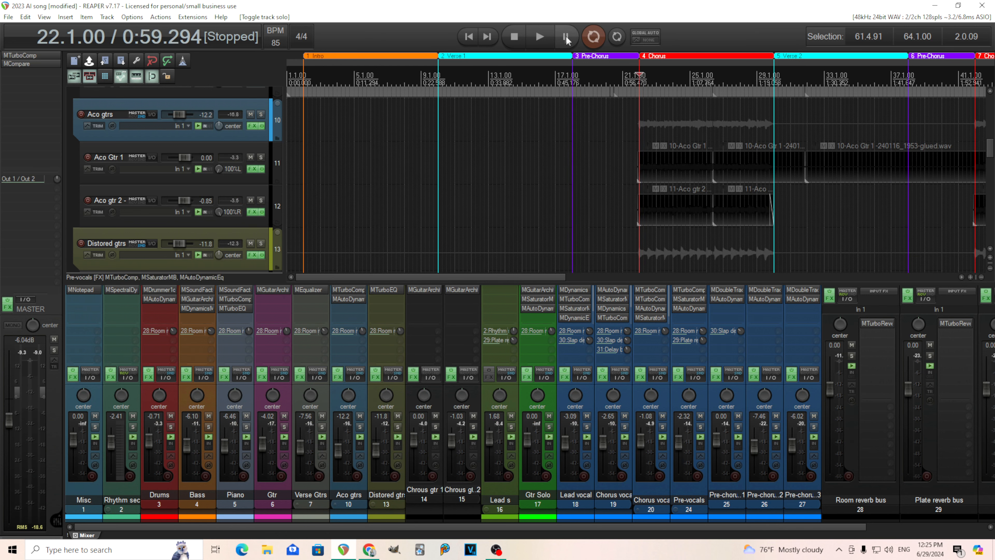
left_click(662, 426)
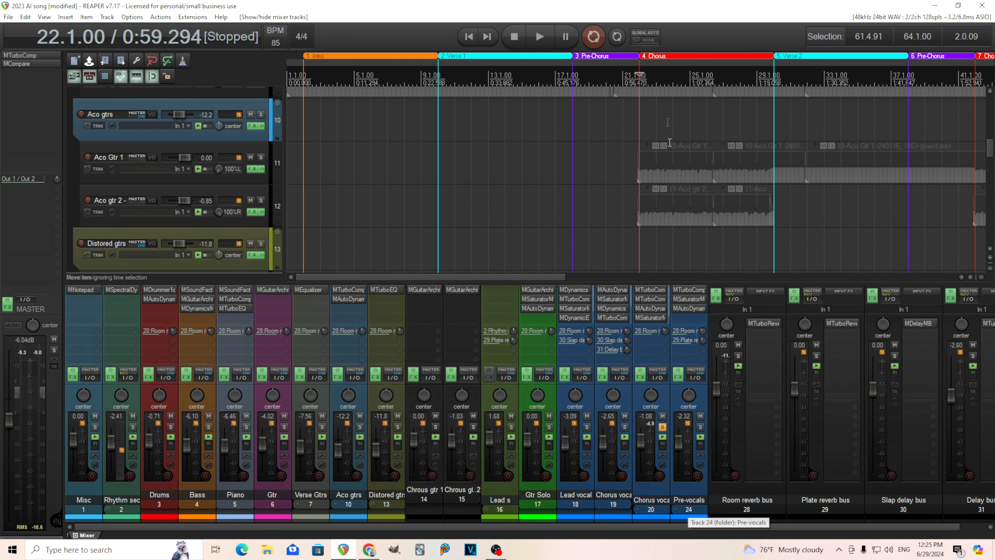
left_click(536, 36)
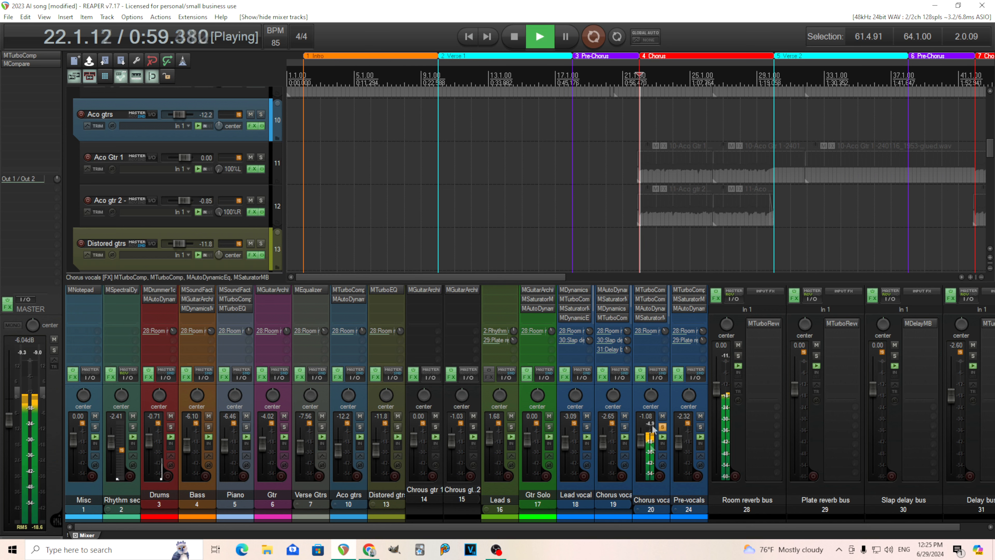
left_click(640, 507)
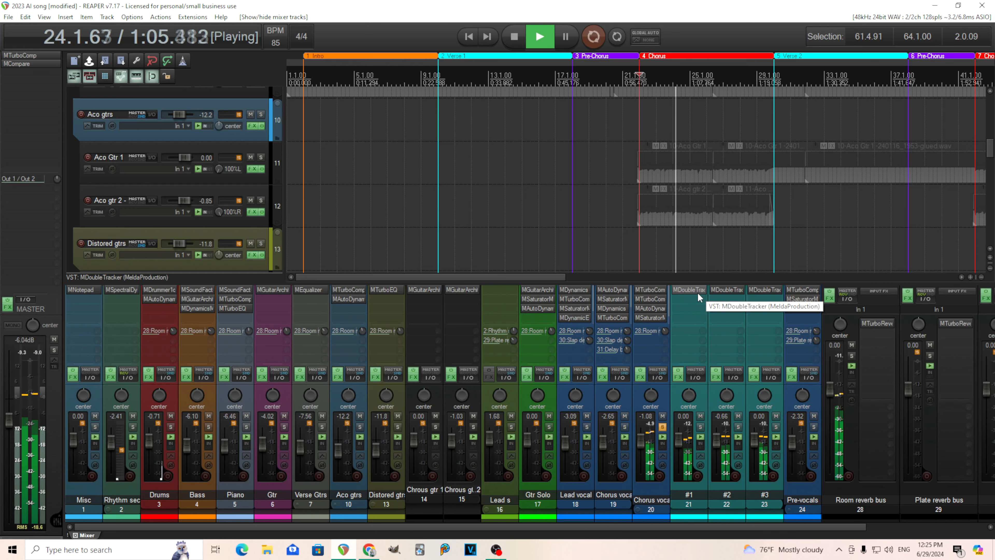
left_click(516, 38)
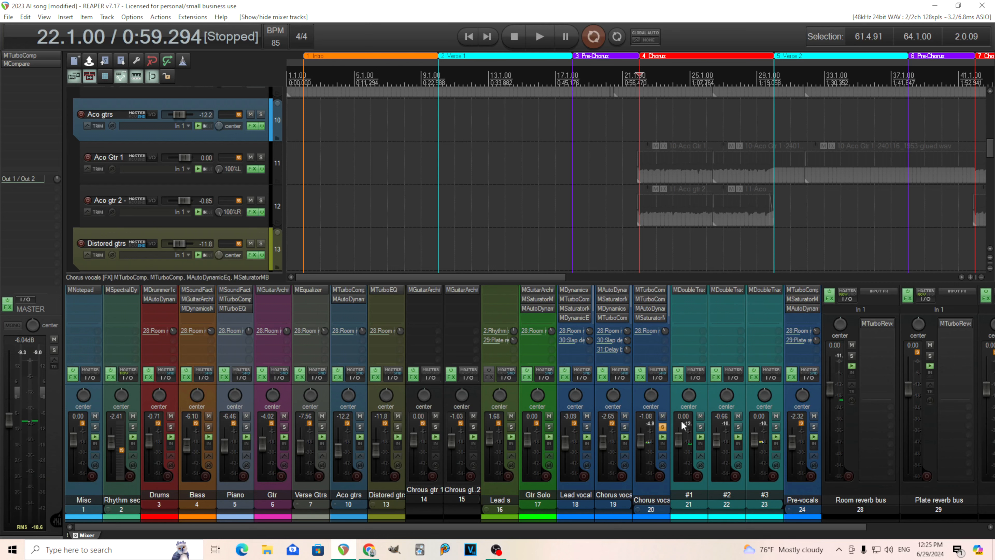
Step: Inspect MDoubleTracker on vocal track #1, and play the Chorus while viewing the Meldei 1176 MTurboComp on Chorus vocals
left_click(690, 290)
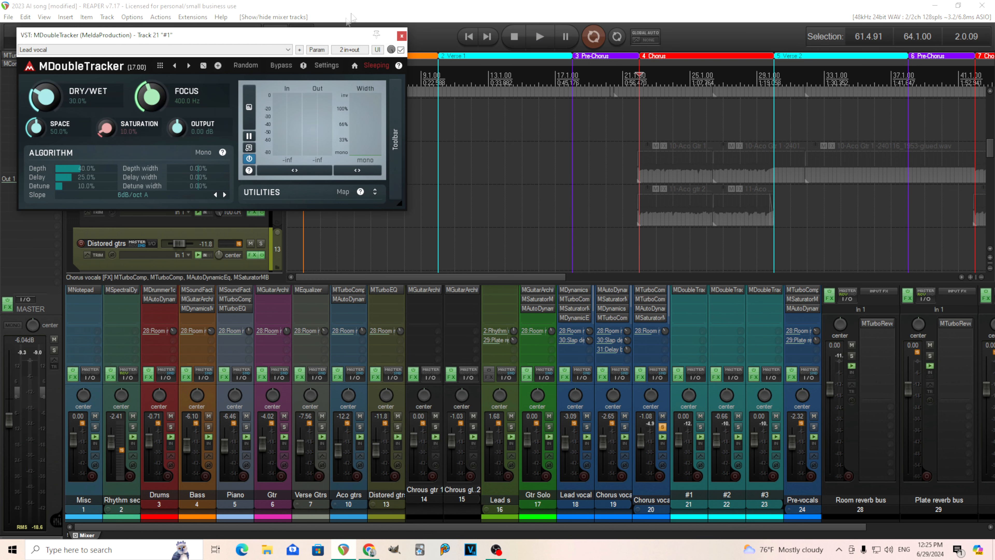
left_click(402, 35)
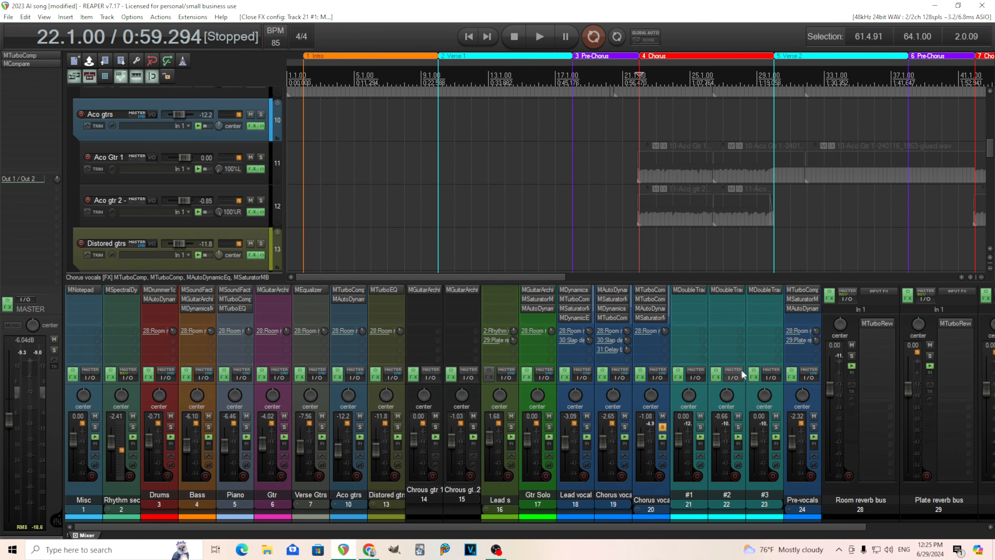
left_click(646, 291)
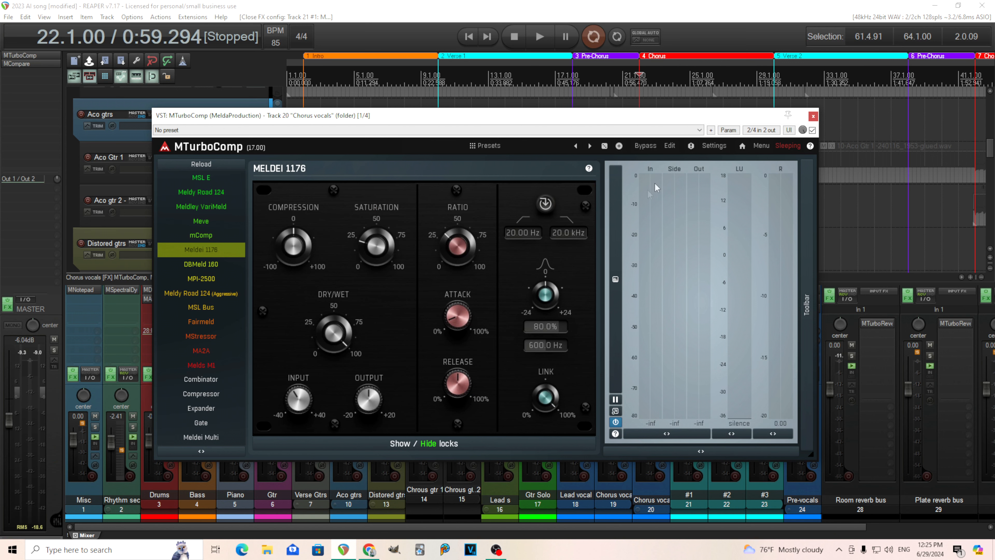
key("space")
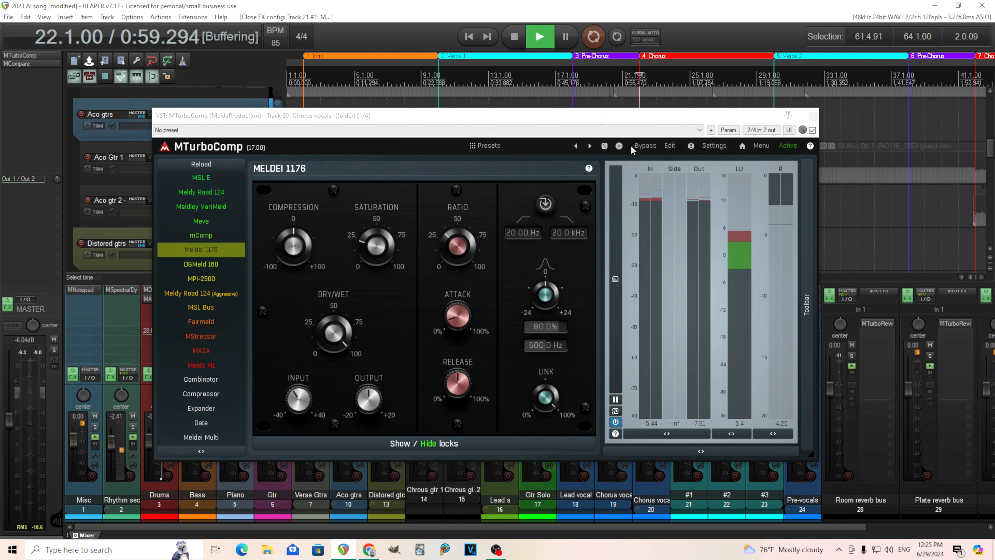
left_click(516, 41)
left_click(813, 116)
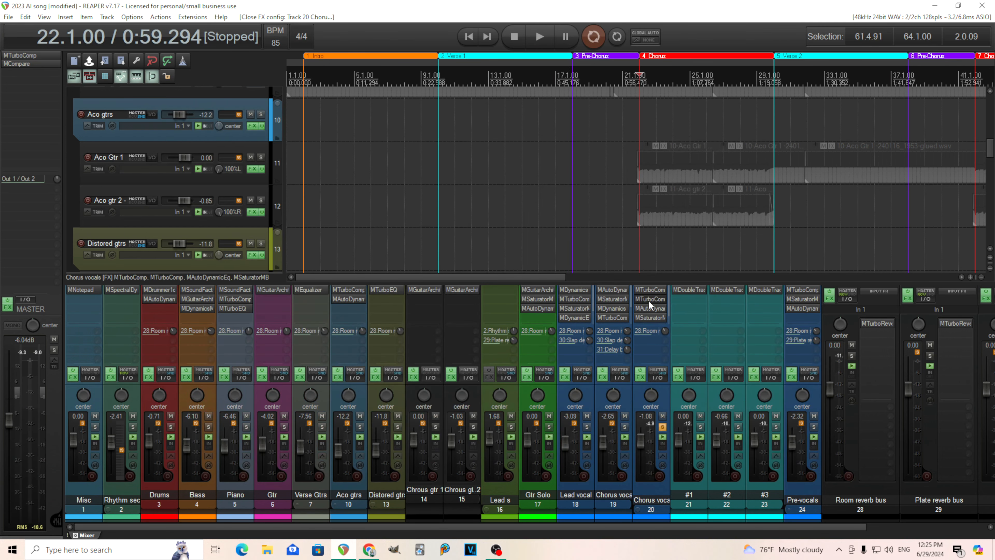
Step: Play the Chorus while viewing the second MTurboComp (MA2A) on Chorus vocals, and inspect that folder's MAutoDynamicEq curve
left_click(648, 300)
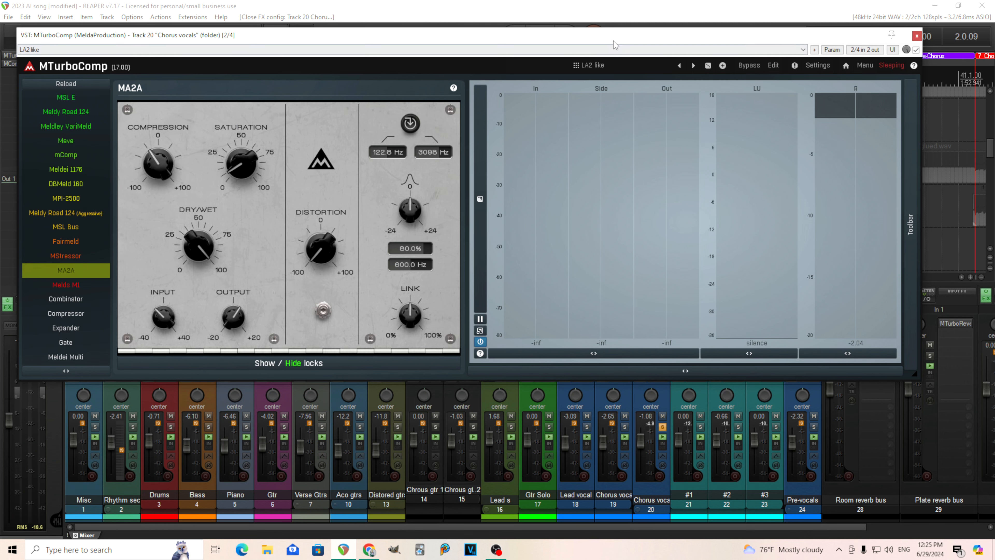
left_click_drag(613, 40, 630, 88)
left_click(539, 37)
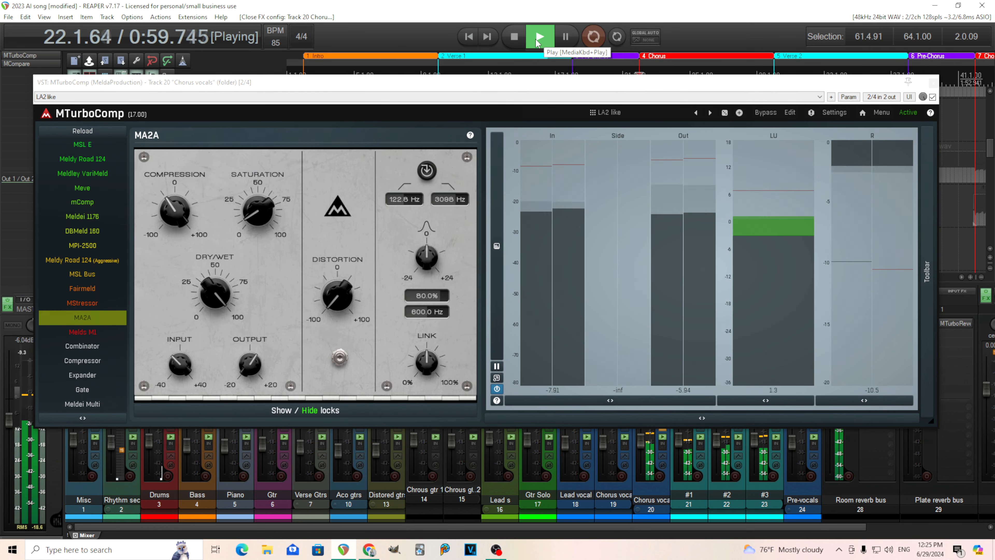
left_click(514, 39)
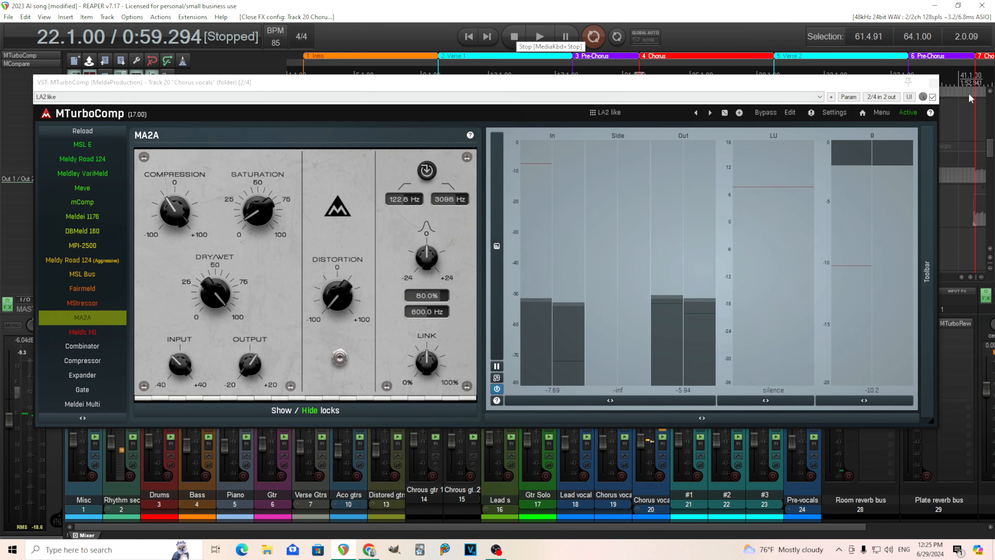
left_click(933, 82)
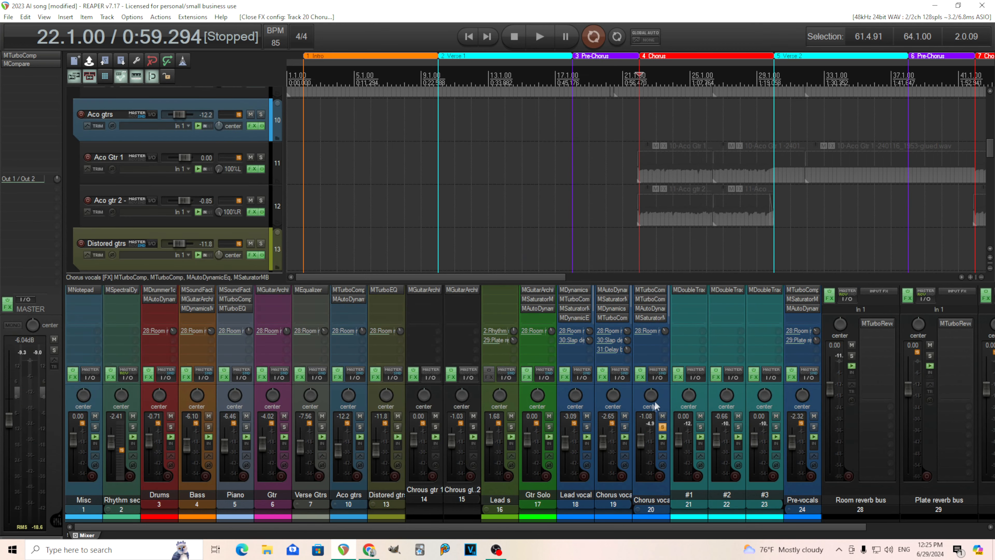
left_click(646, 308)
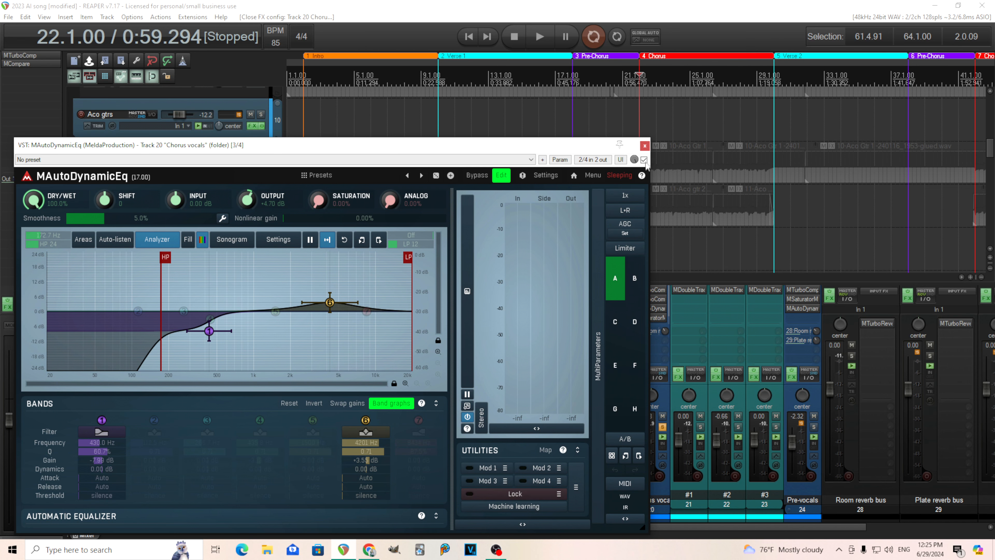
left_click(644, 146)
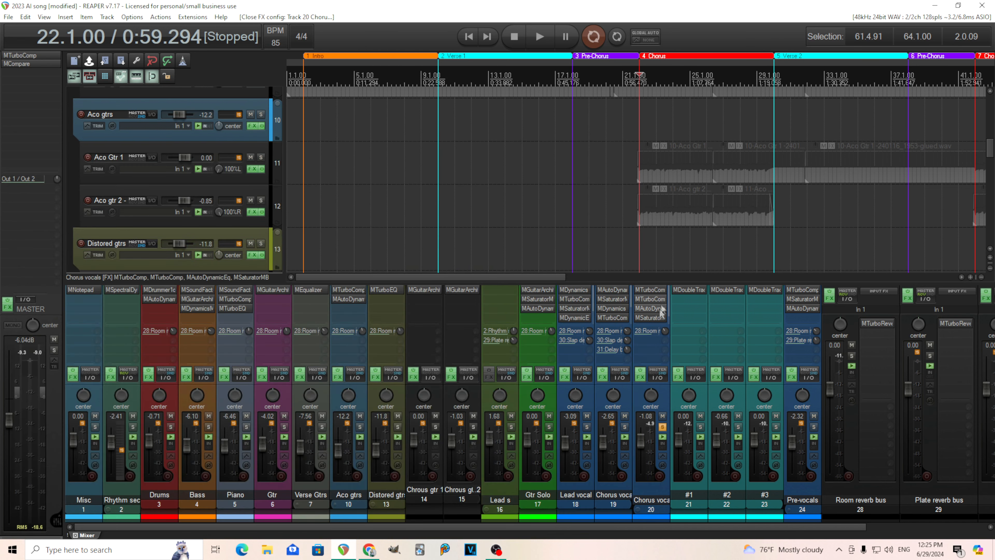
Step: Compare the soloed Chorus vocals with the folder's MSaturatorMB Bass & Air saturation bypassed and active during playback
left_click(650, 309)
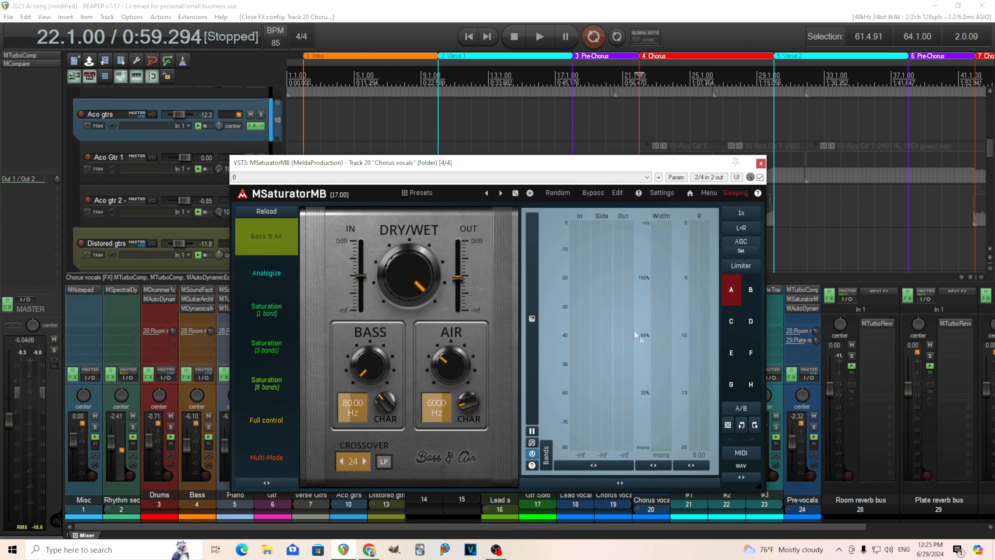
left_click(540, 36)
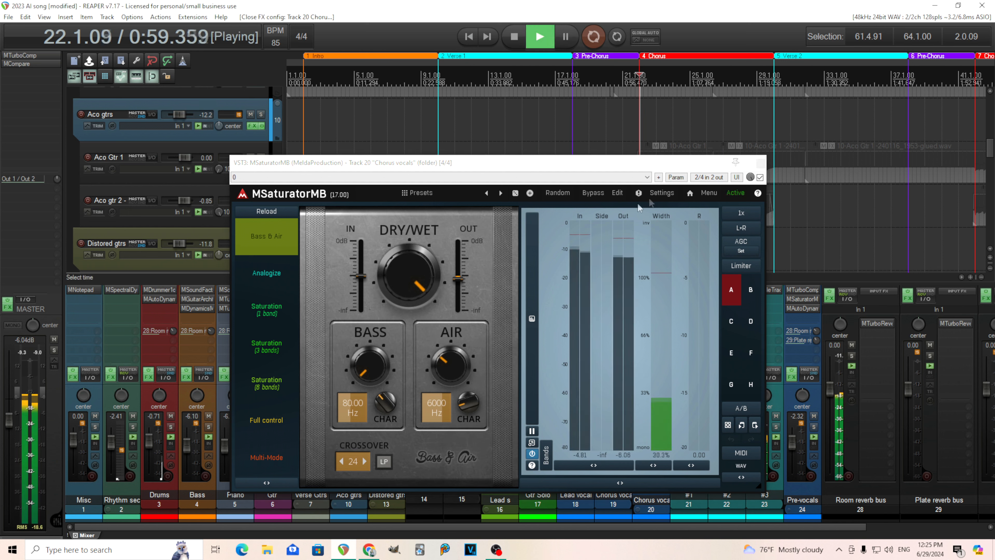
left_click(593, 194)
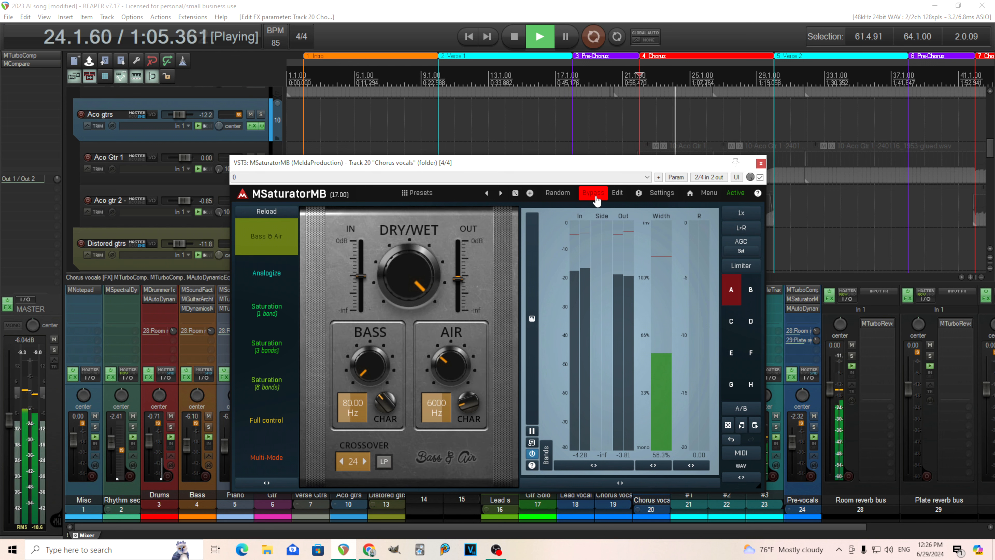
left_click(596, 198)
key("space")
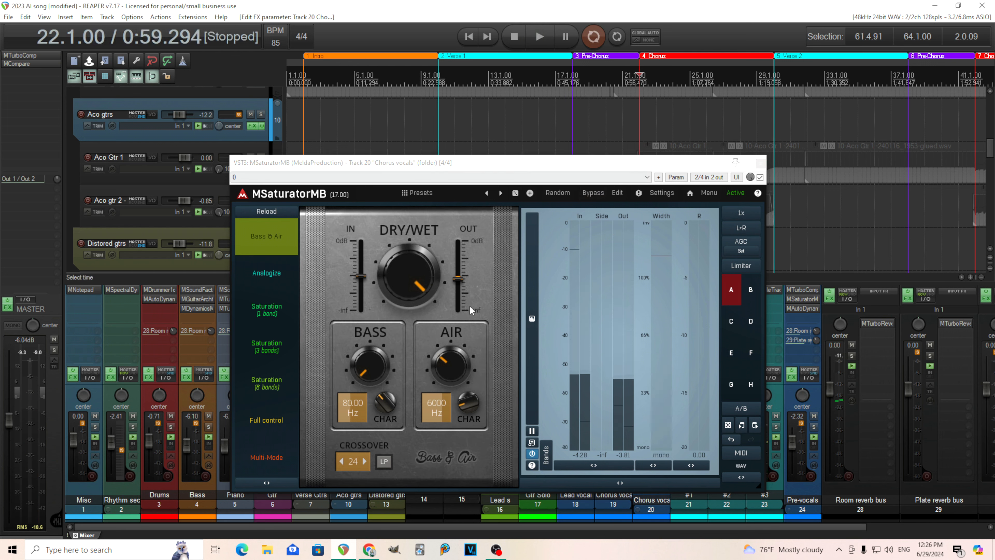
Step: Unsolo the Chorus vocals folder track and hide its child tracks #1 to #3 in the mixer
left_click(760, 162)
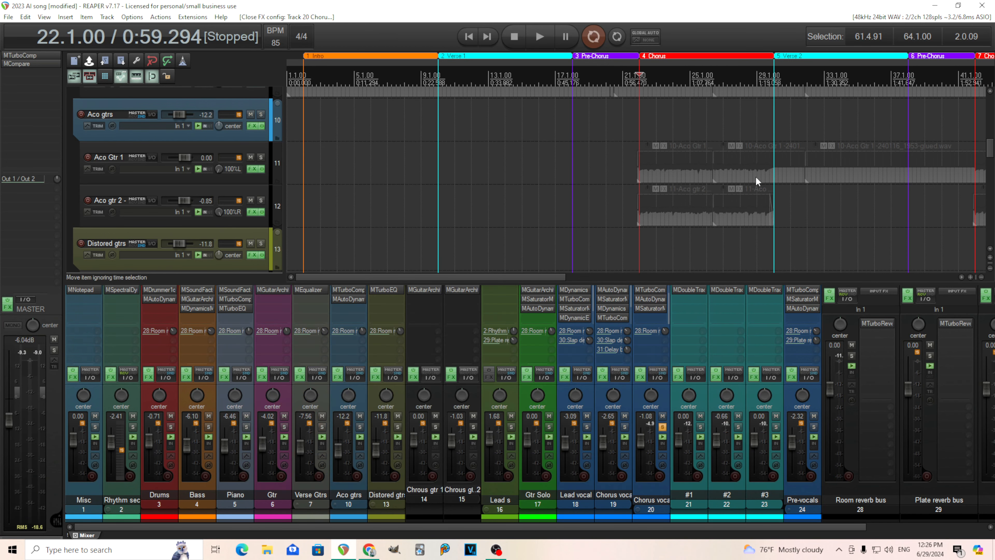
left_click(662, 426)
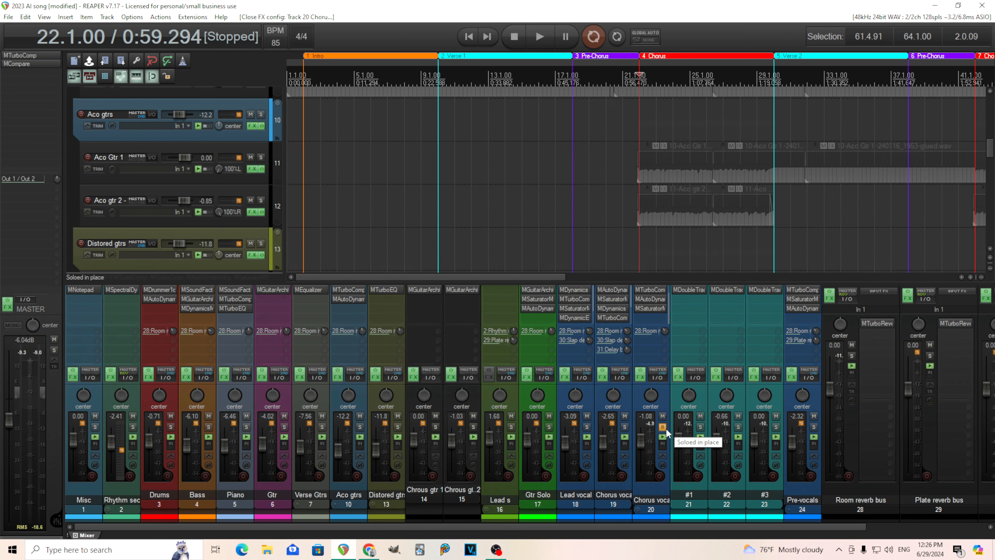
left_click(637, 511)
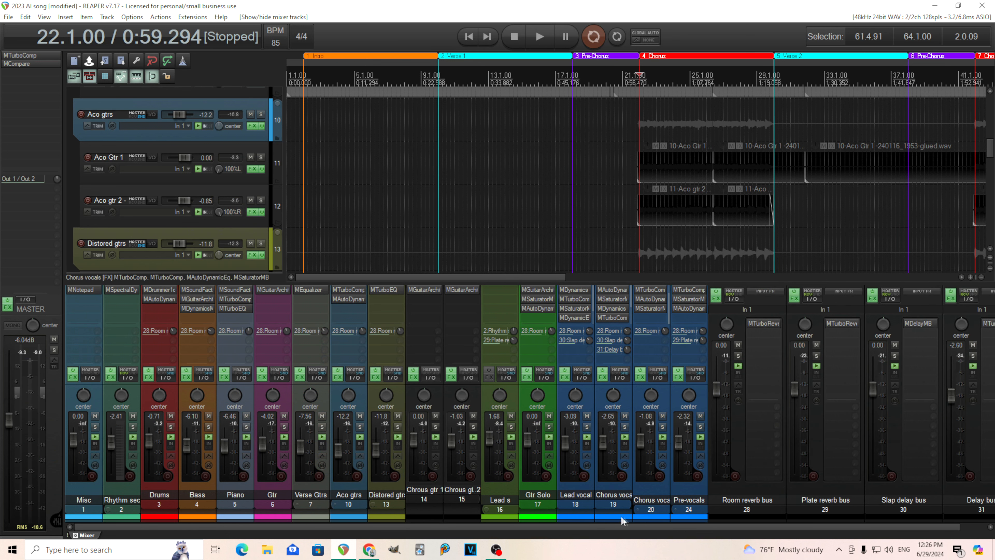
Step: Inspect the Silver Plate MTurboReverb on the Plate reverb bus, comparing its device view with its mid/side equalizer curve
left_click(439, 73)
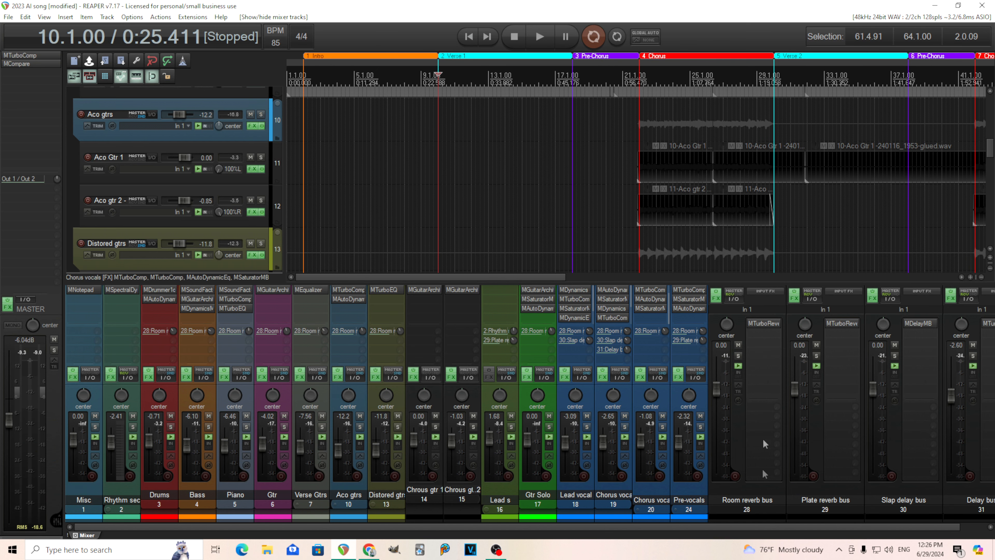
scroll(746, 527, "right", 2)
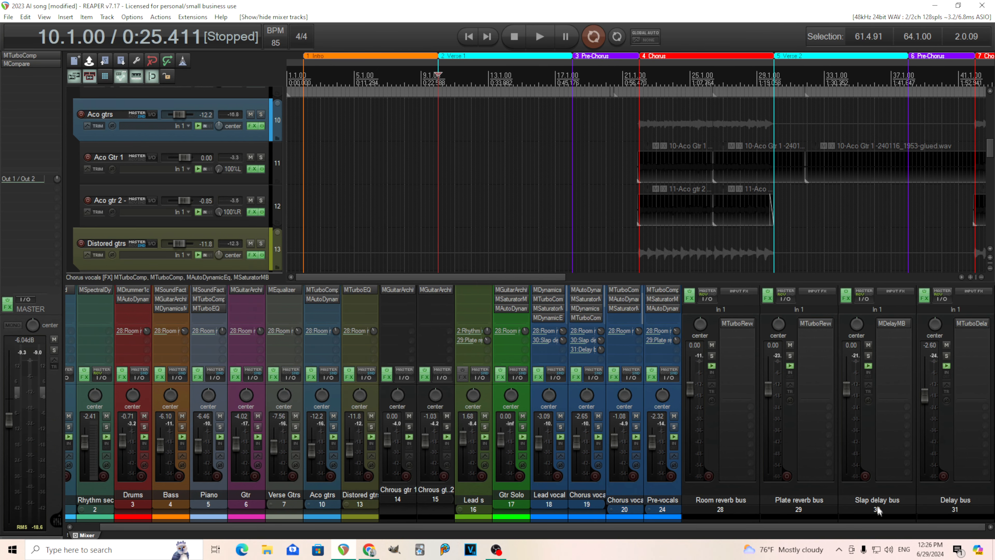
left_click(815, 323)
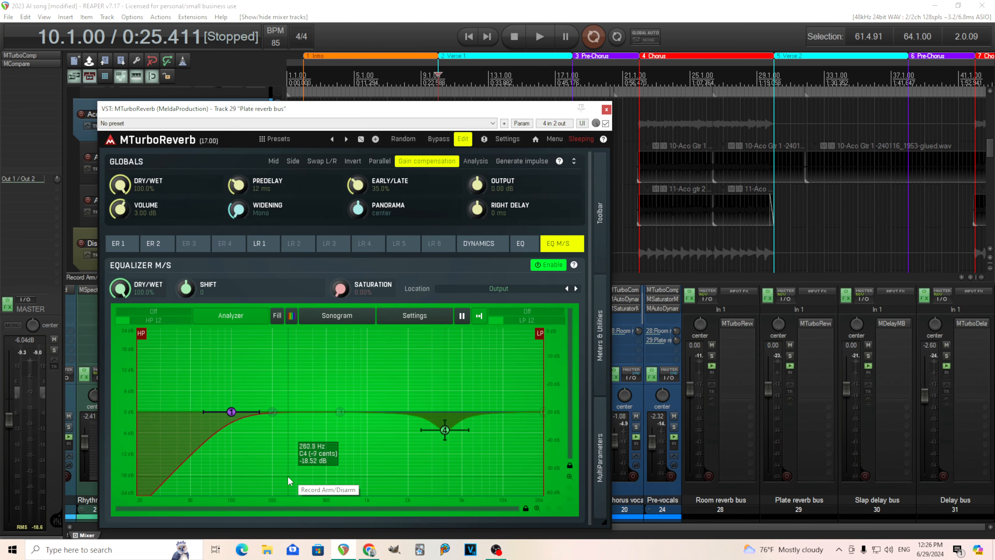
left_click(464, 139)
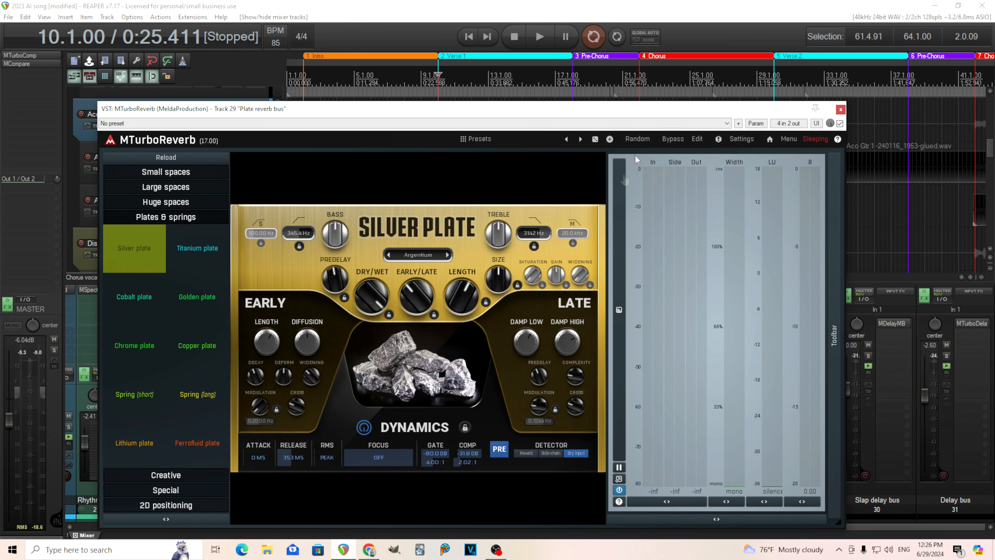
left_click(696, 139)
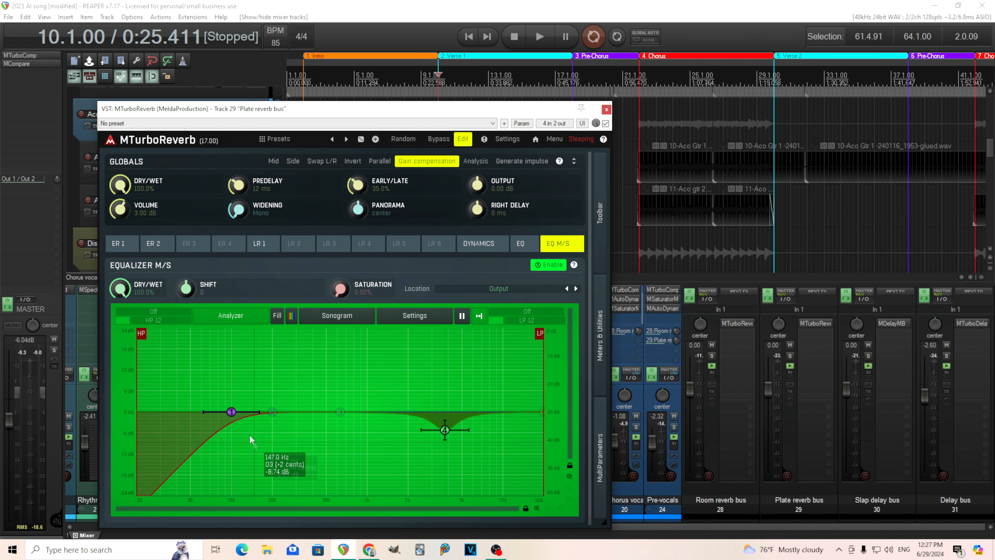
left_click(463, 144)
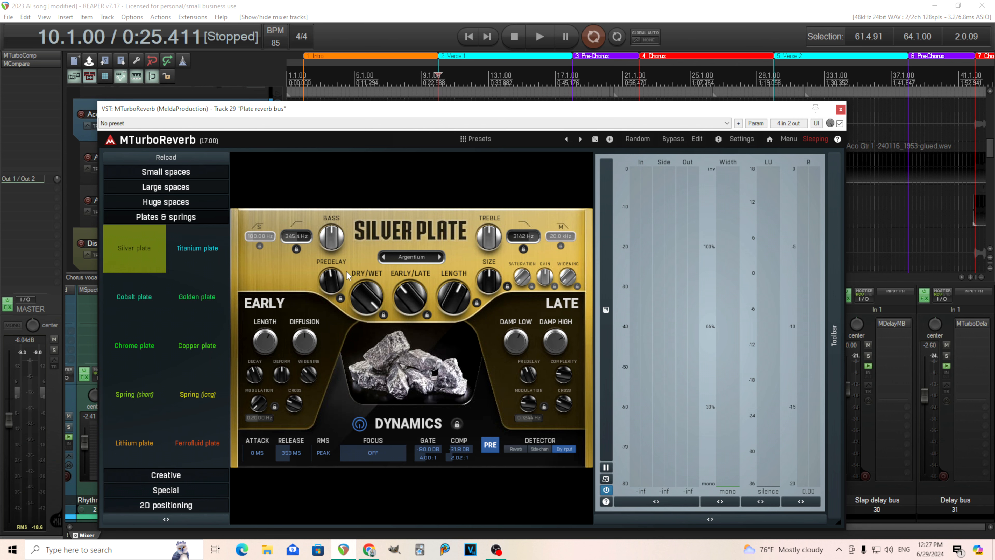
left_click(697, 138)
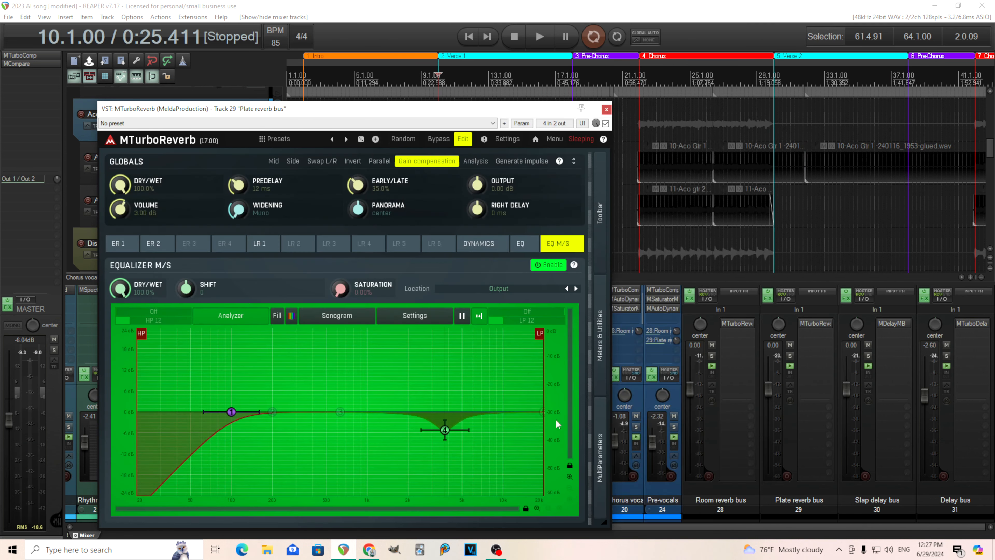
left_click(464, 139)
left_click(840, 110)
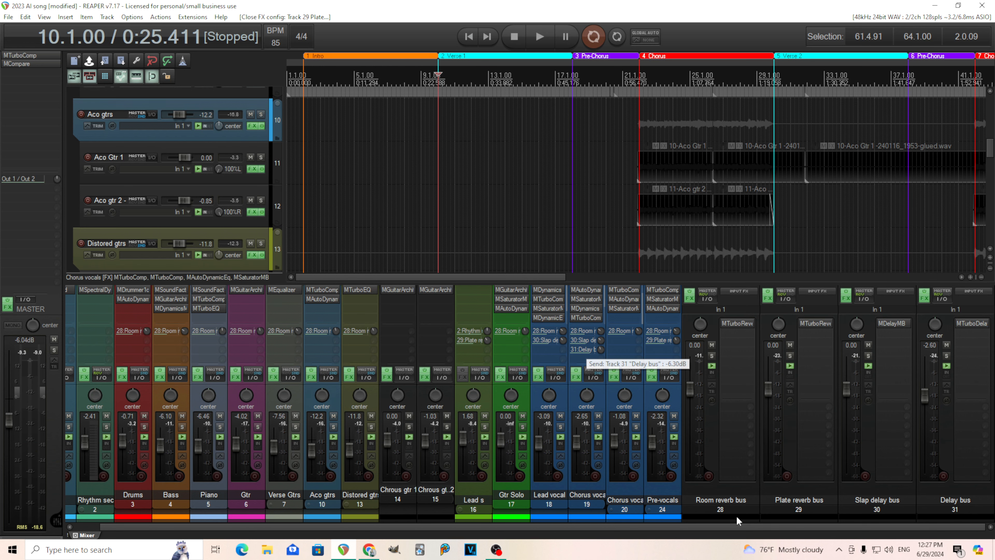
Step: Inspect the Tape device in MTurboDelay on the Delay bus, including its Ducking control
left_click(971, 323)
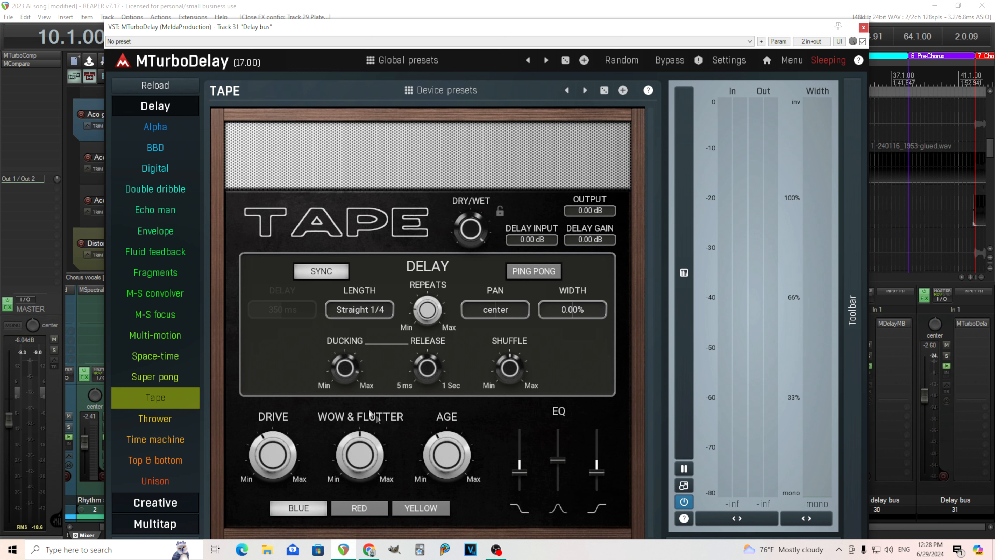
left_click(345, 367)
left_click(864, 27)
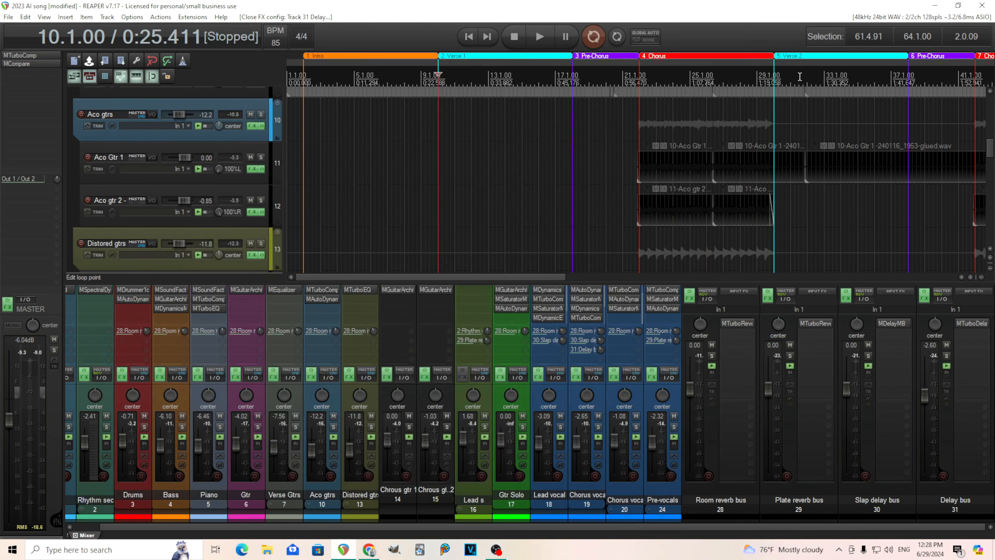
Step: Play the full mix from the start of Verse 1 and hide the Distored gtrs folder's child tracks in the mixer
left_click_drag(325, 528, 357, 534)
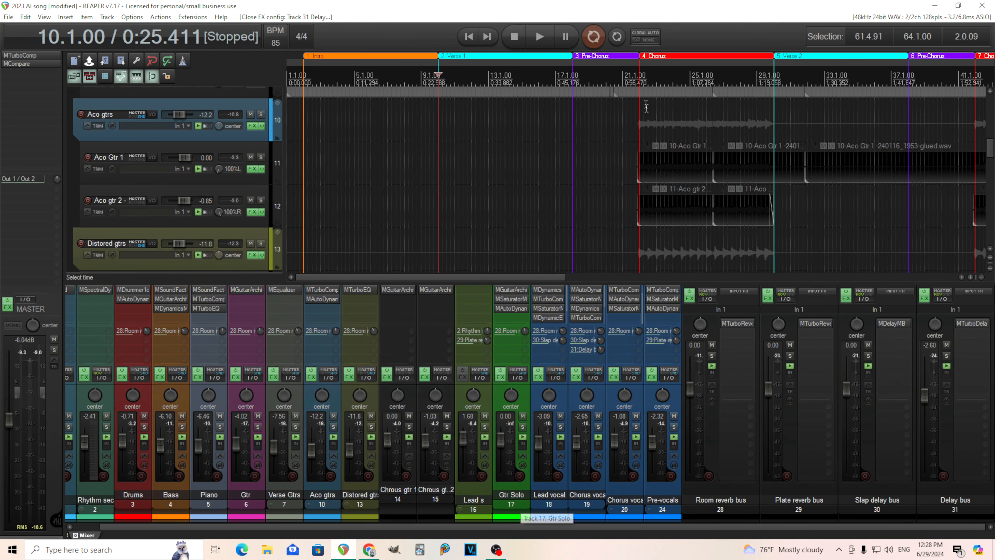
left_click(636, 77)
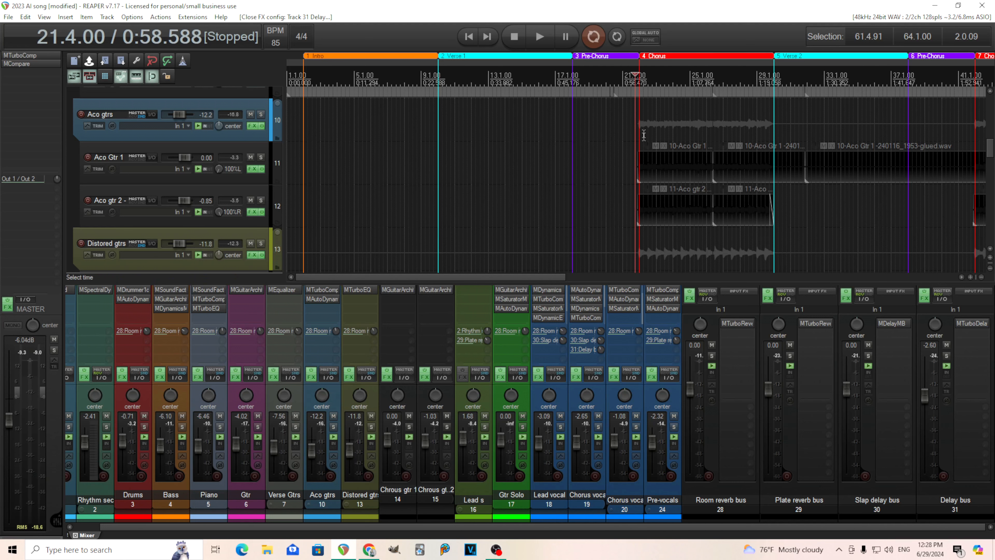
left_click(436, 75)
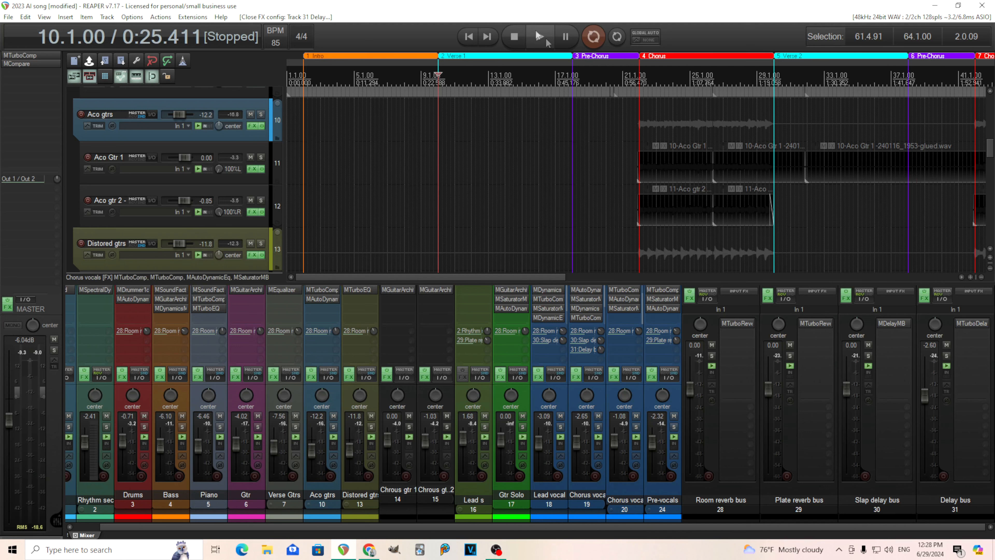
left_click(539, 36)
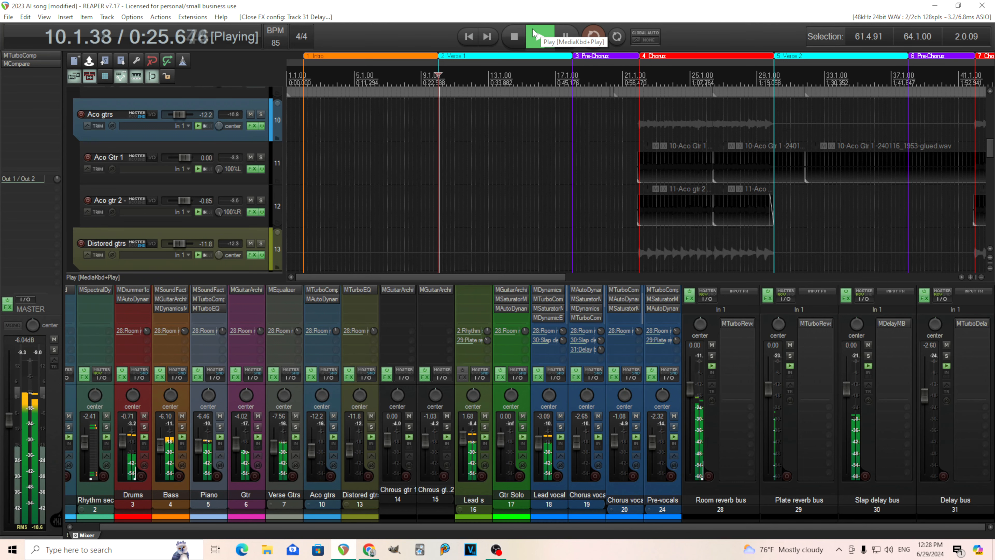
left_click(460, 509)
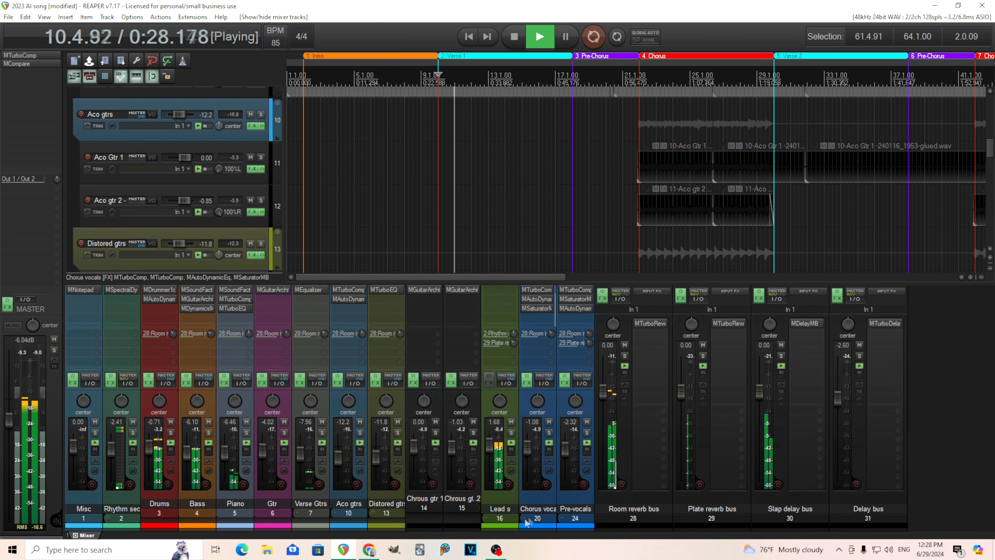
left_click(487, 518)
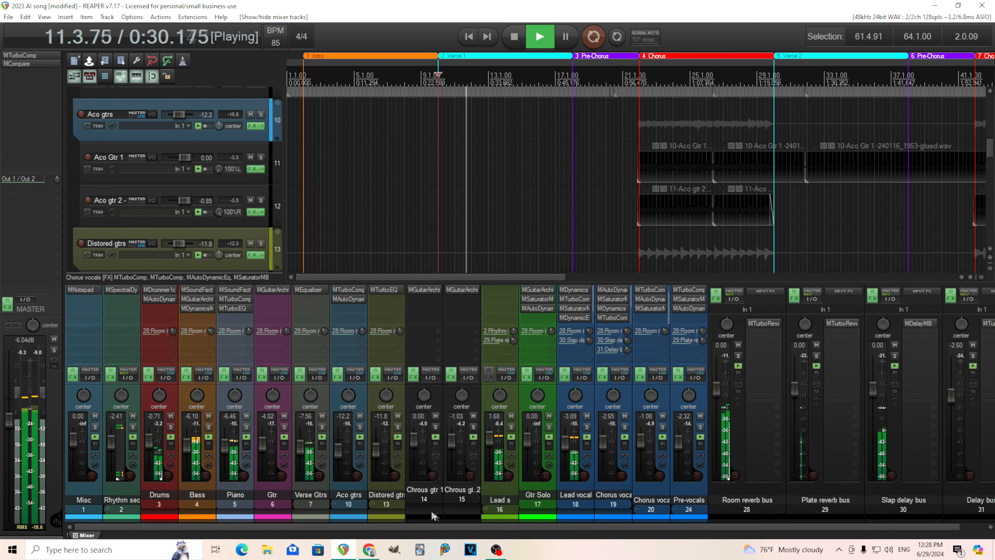
left_click(370, 504)
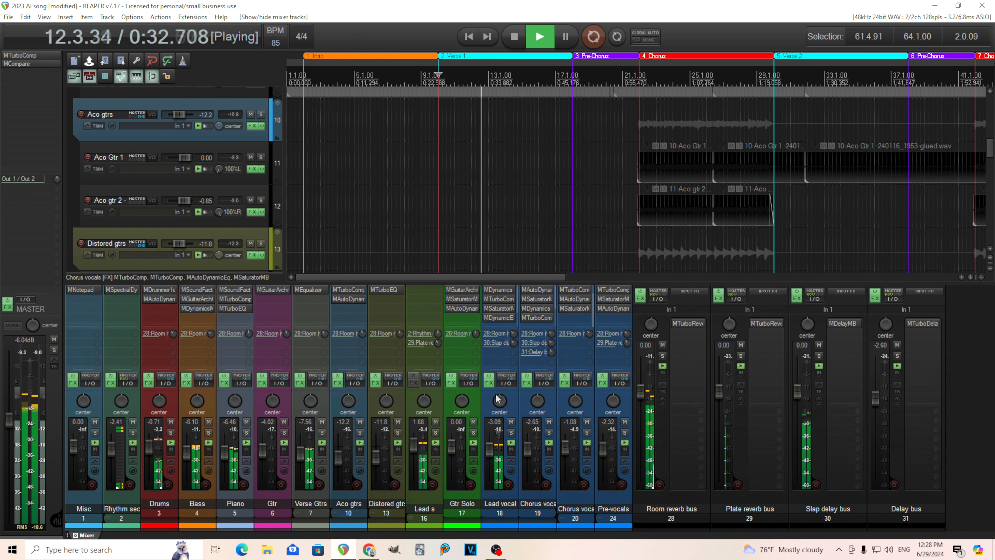
left_click(513, 36)
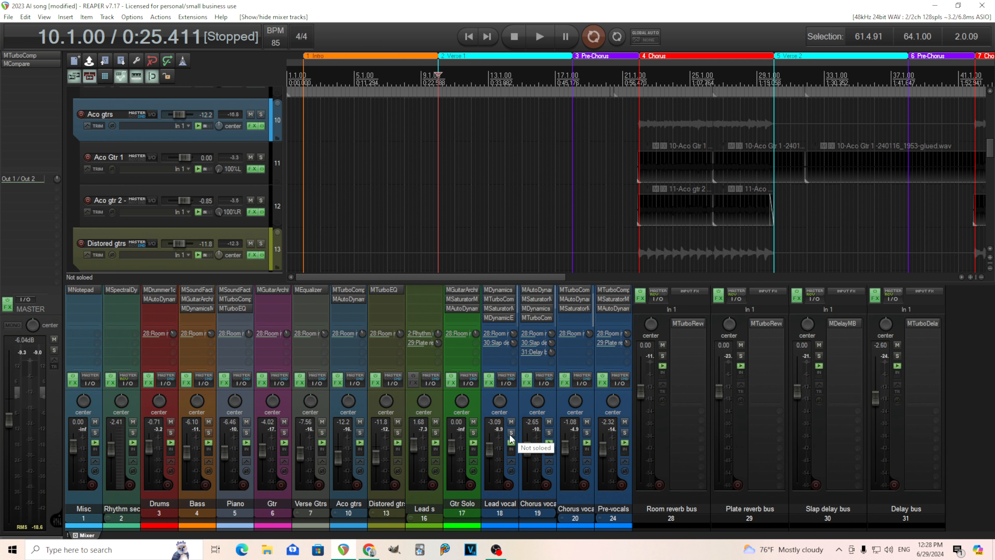
Step: Solo the Lead vocal track and play Verse 1 while viewing its MDynamics compressor
left_click(511, 433)
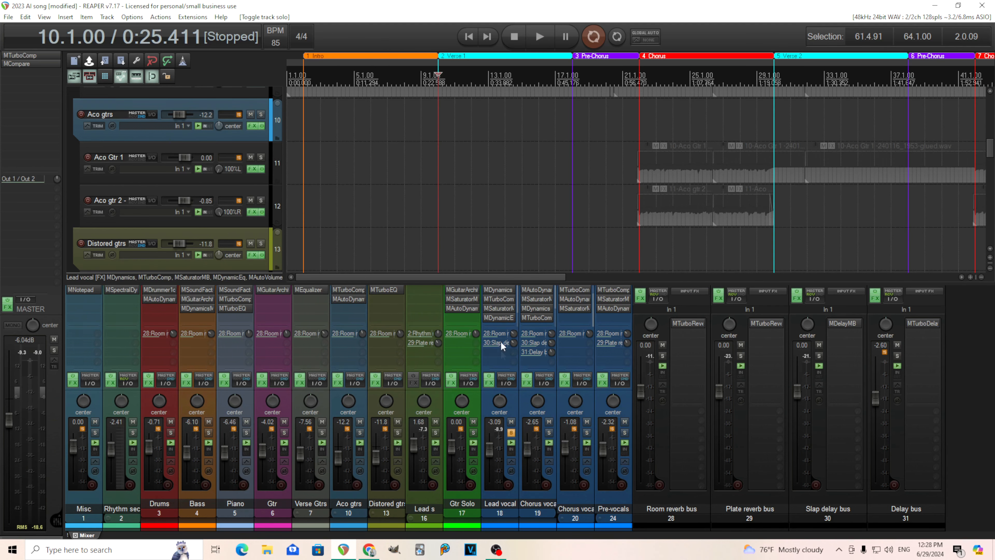
left_click(500, 289)
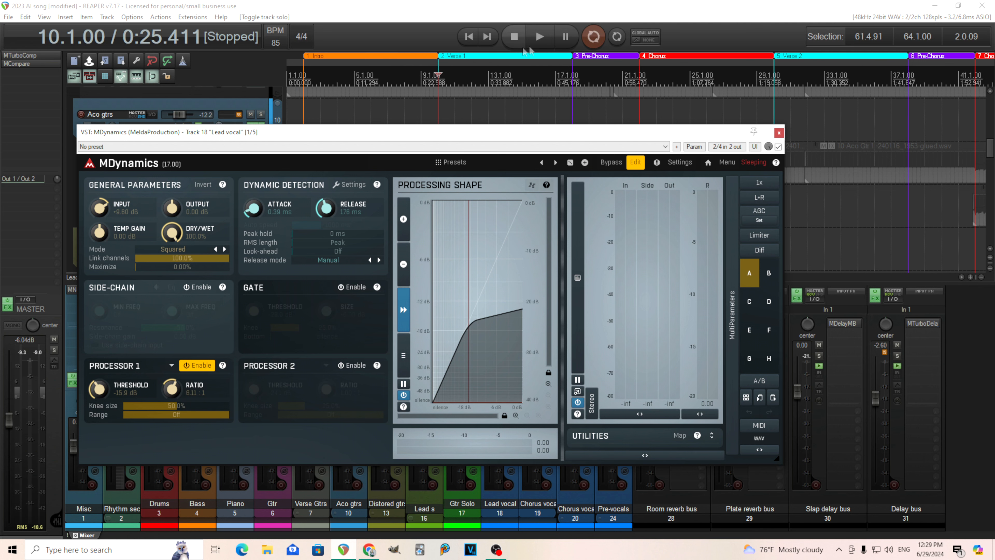
left_click(540, 36)
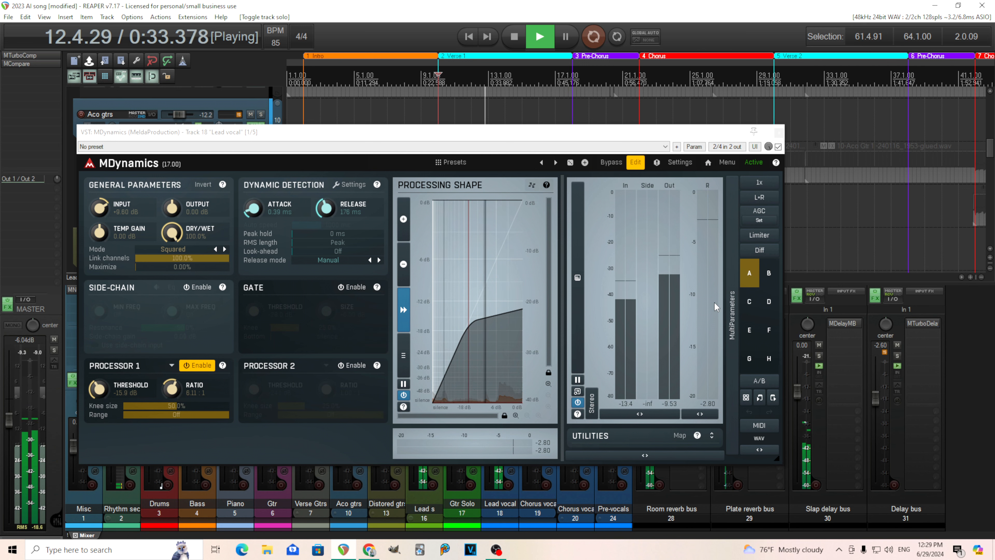
left_click(514, 39)
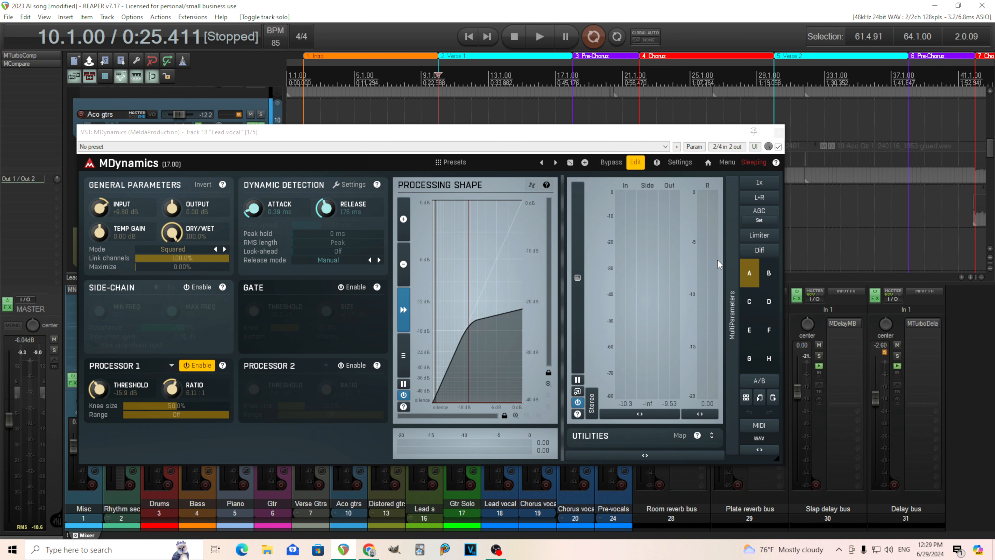
left_click(778, 133)
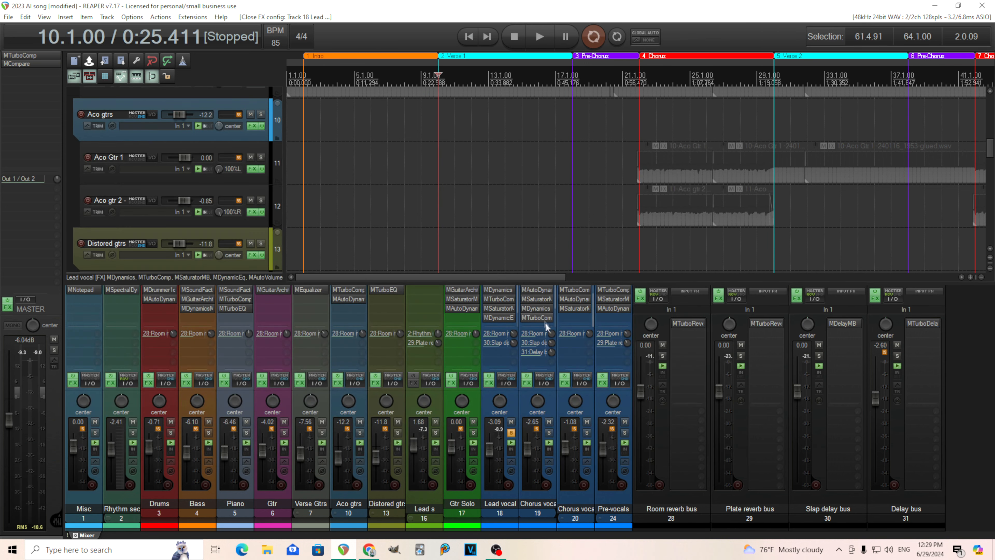
Step: Play Verse 1 while viewing the MA2A MTurboComp on the Lead vocal track
left_click(500, 301)
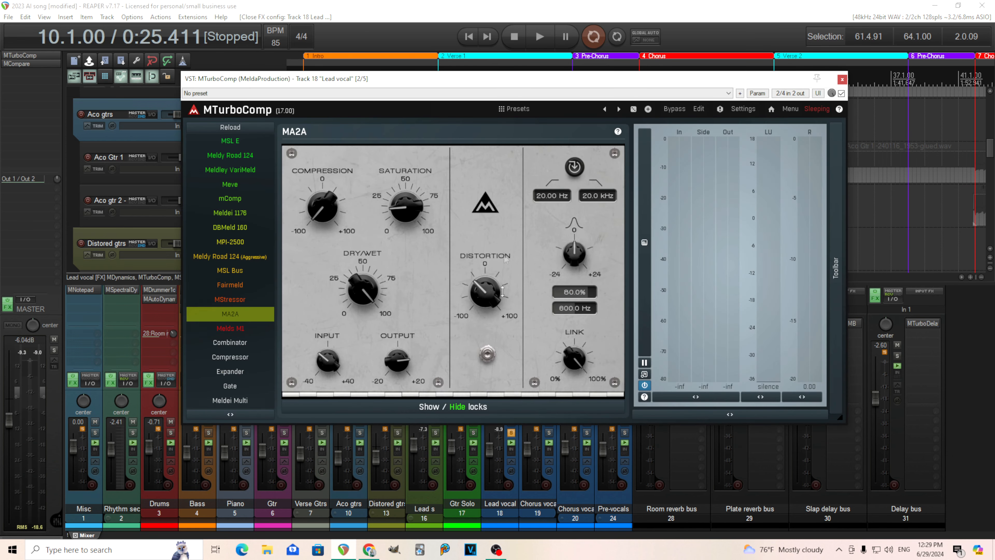
left_click_drag(483, 82, 479, 128)
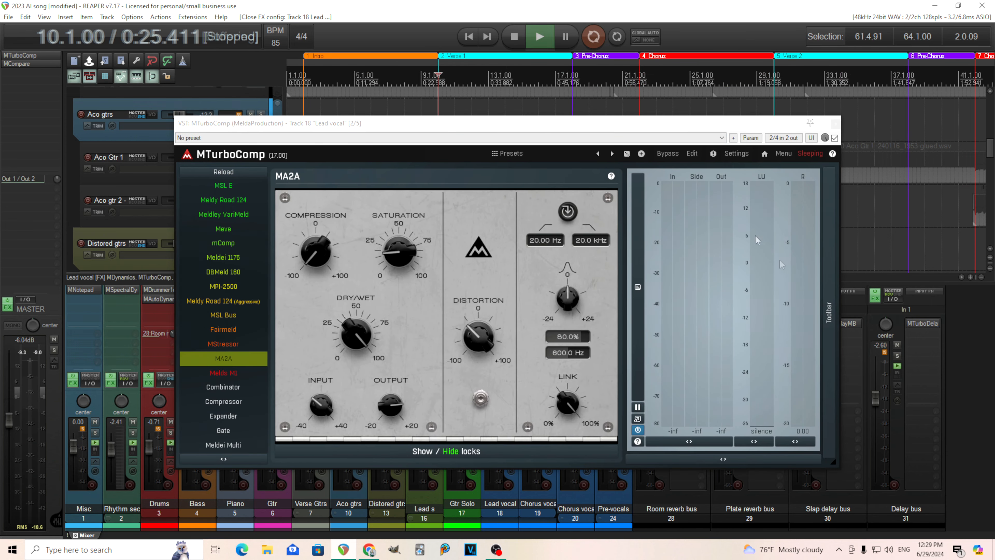
key("space")
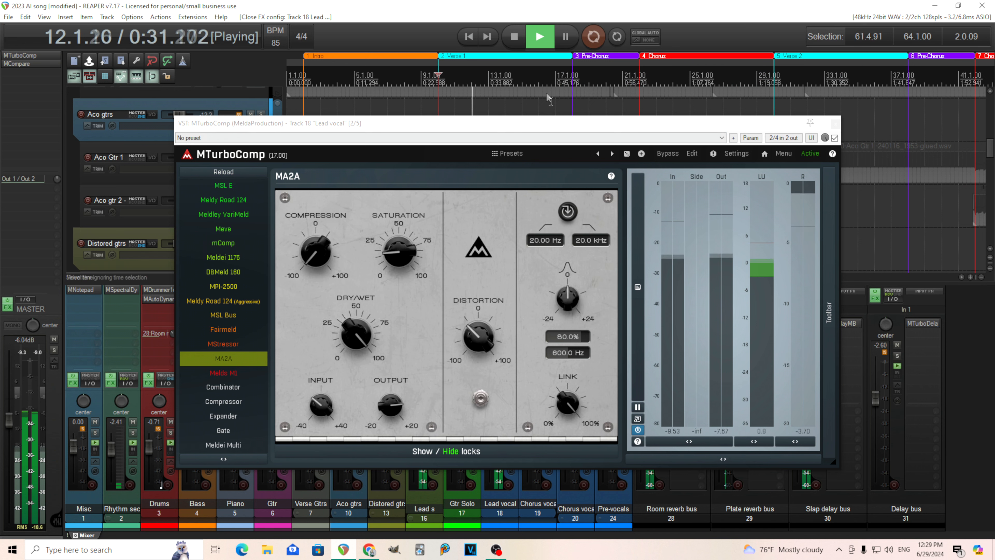
left_click(515, 37)
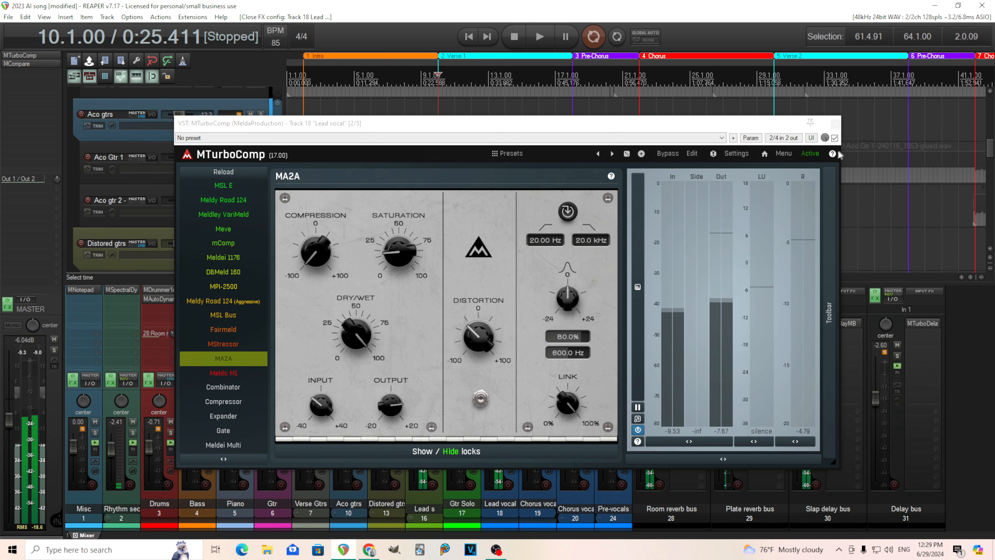
left_click(834, 125)
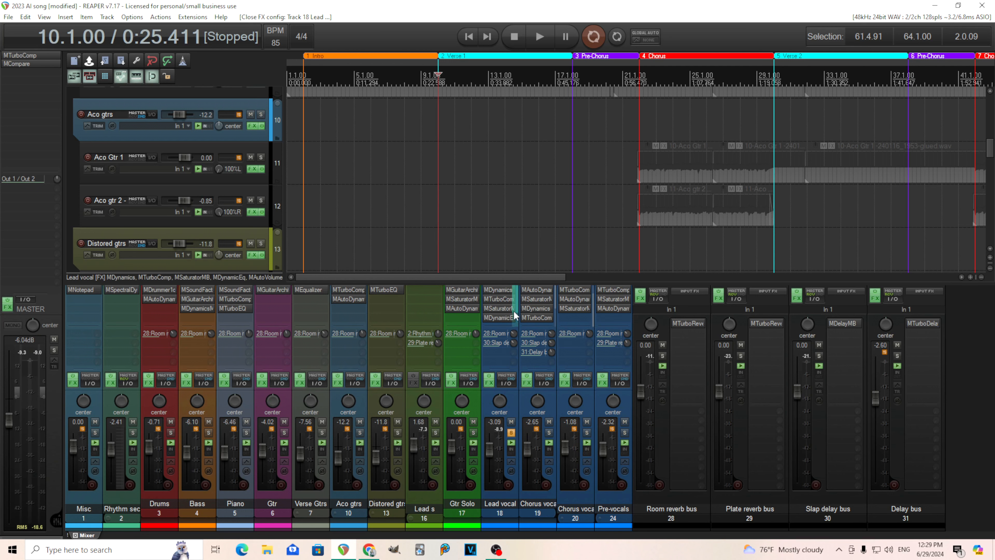
Step: Compare the soloed Lead vocal with its MSaturatorMB Bass & Air saturation bypassed and active during Verse 1 playback
left_click(495, 309)
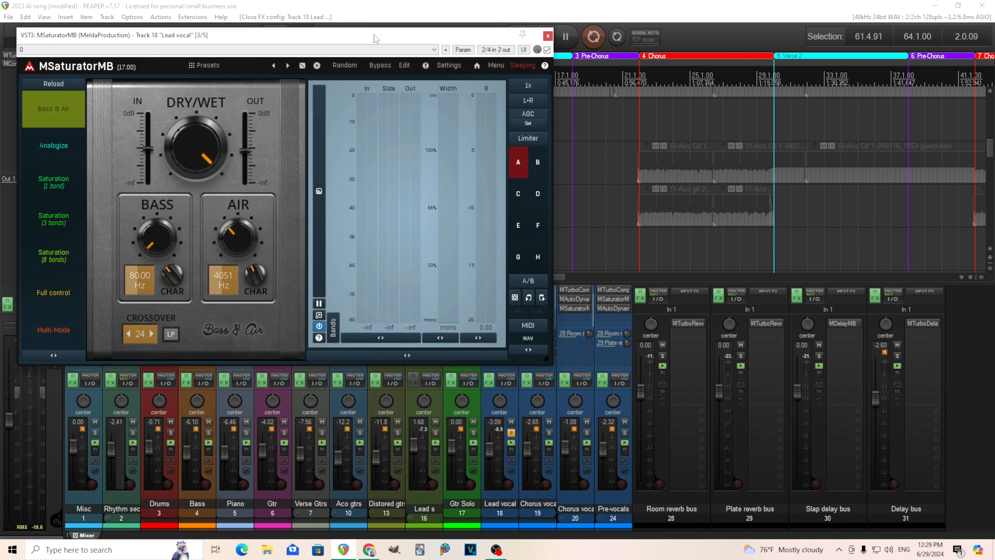
left_click_drag(375, 38, 486, 153)
key("space")
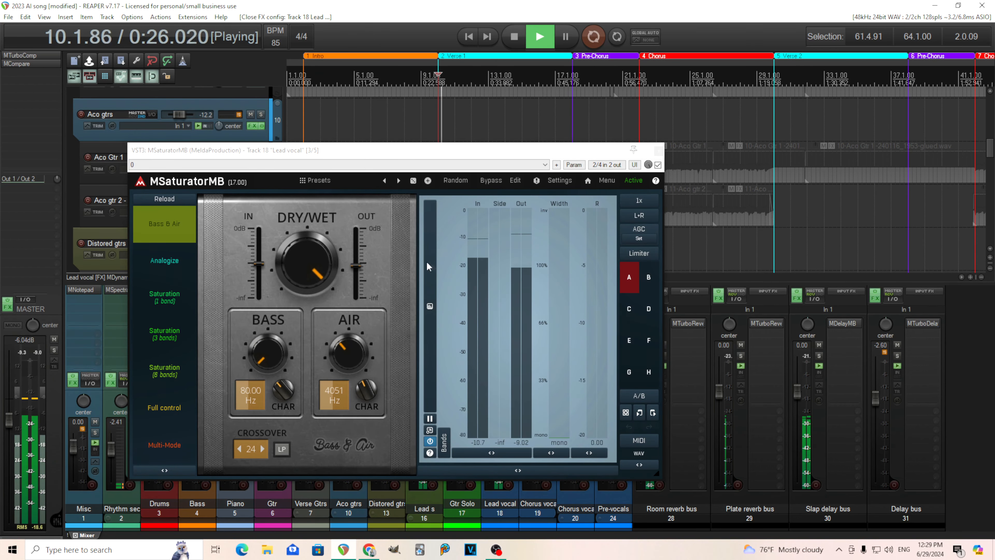
left_click(491, 182)
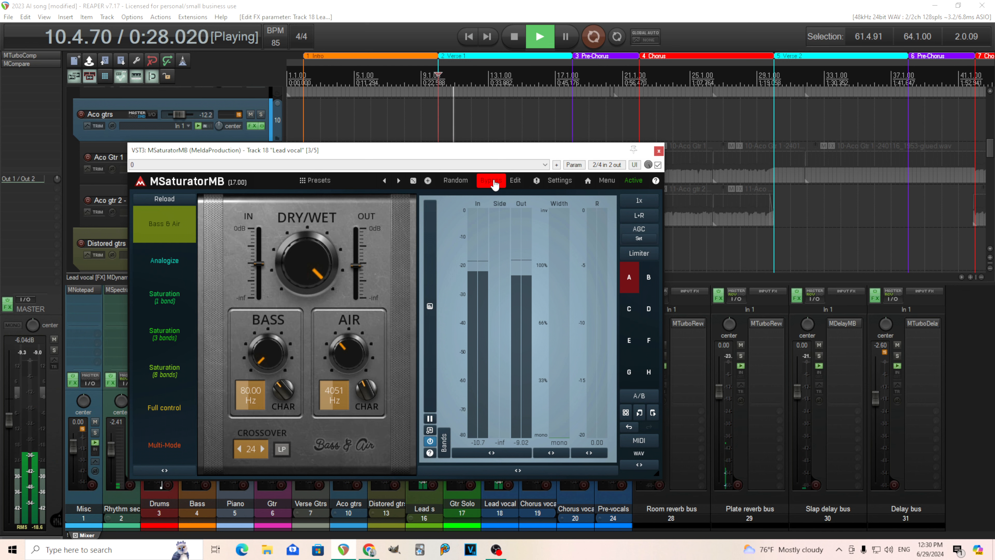
left_click(495, 183)
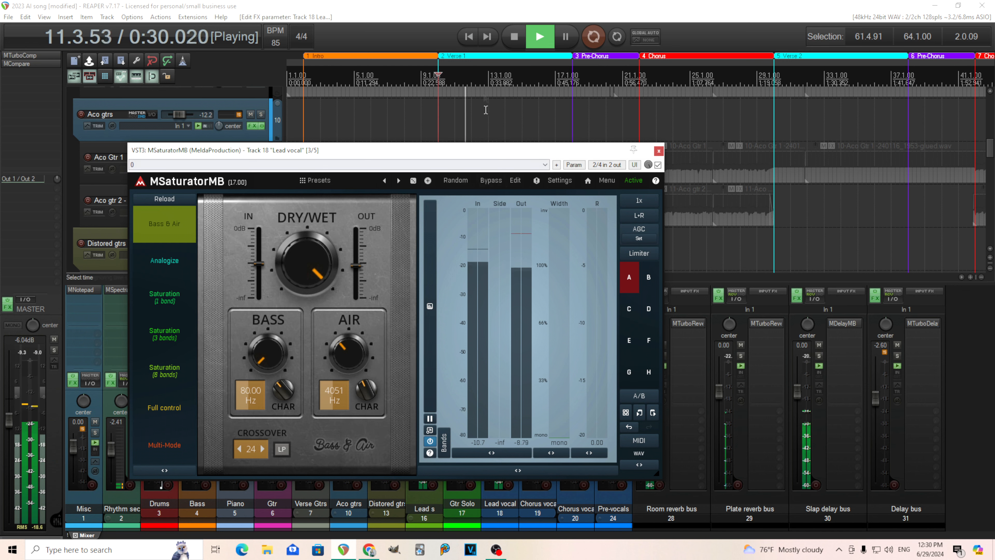
Step: Stop playback and view the De-esser 3 bands settings of MDynamicEq on the Lead vocal track
key("space")
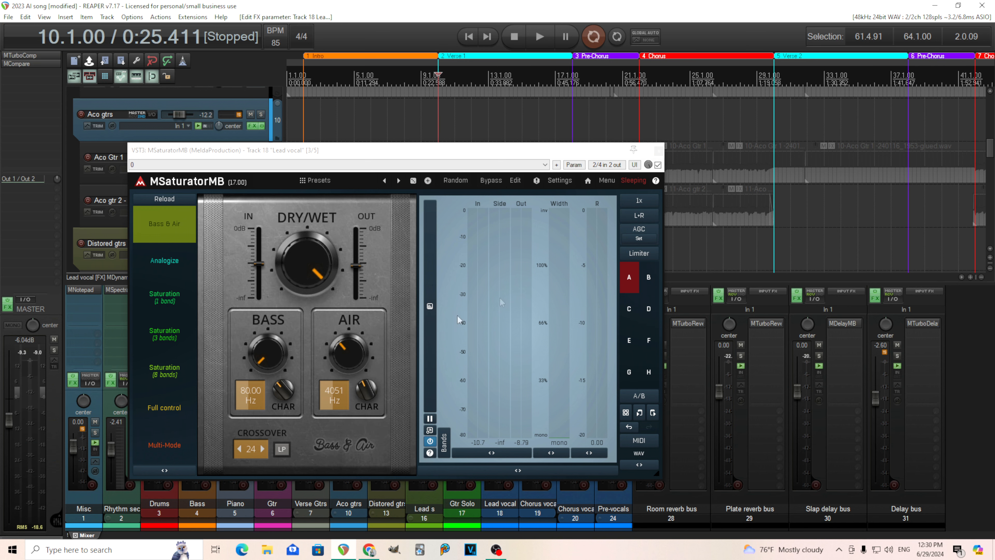
left_click(658, 151)
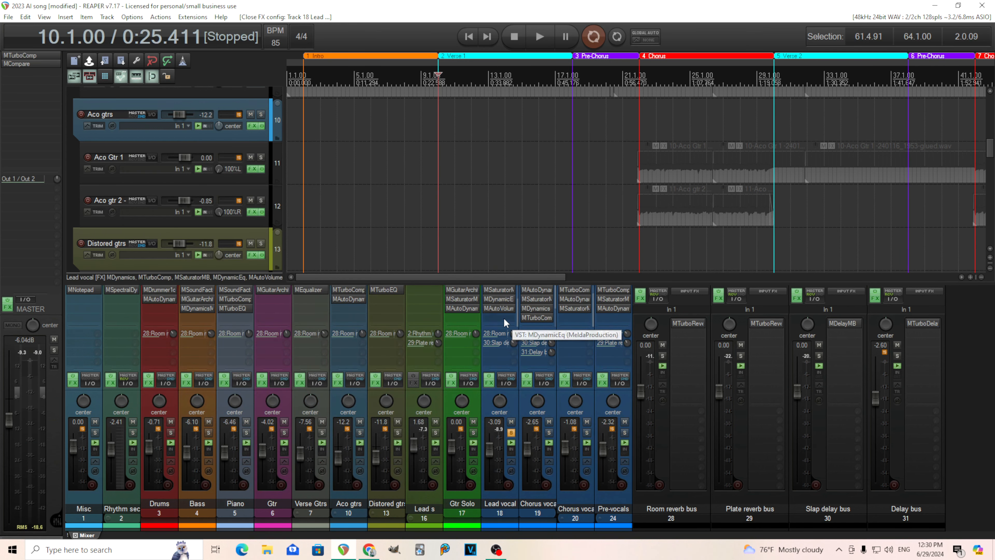
left_click(501, 318)
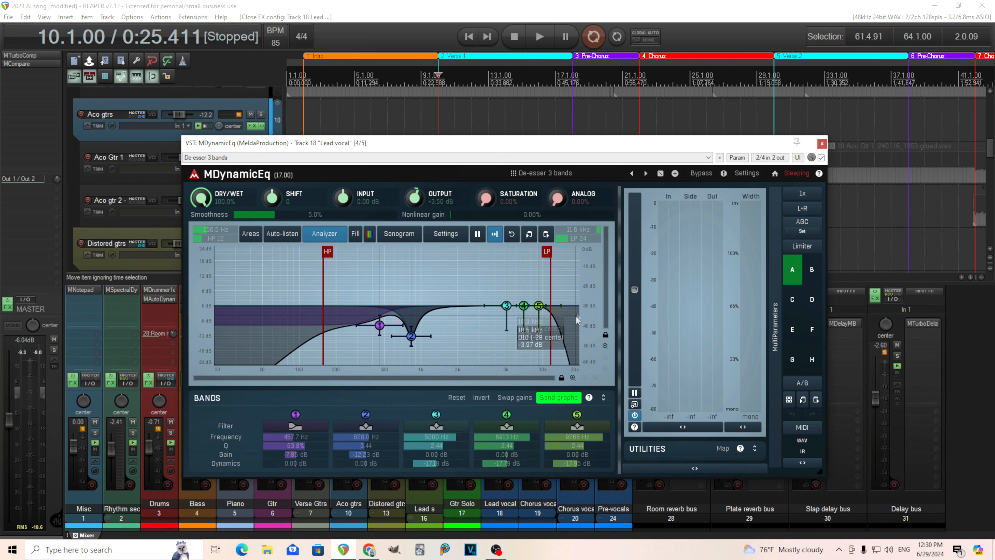
left_click(821, 144)
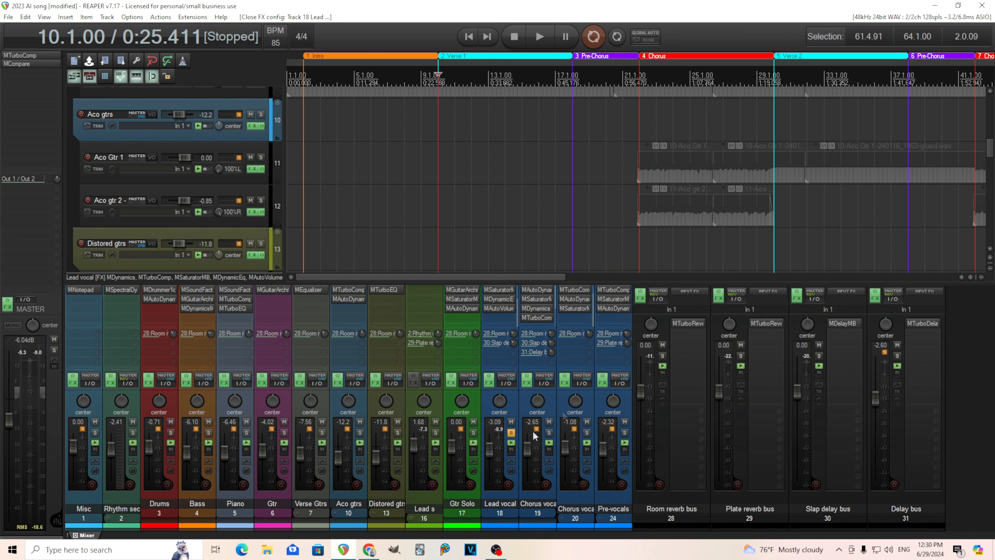
Step: Compare the soloed Lead vocal with its MAutoVolume bypassed and active during Verse 1 playback
left_click(499, 308)
left_click_drag(449, 112, 585, 160)
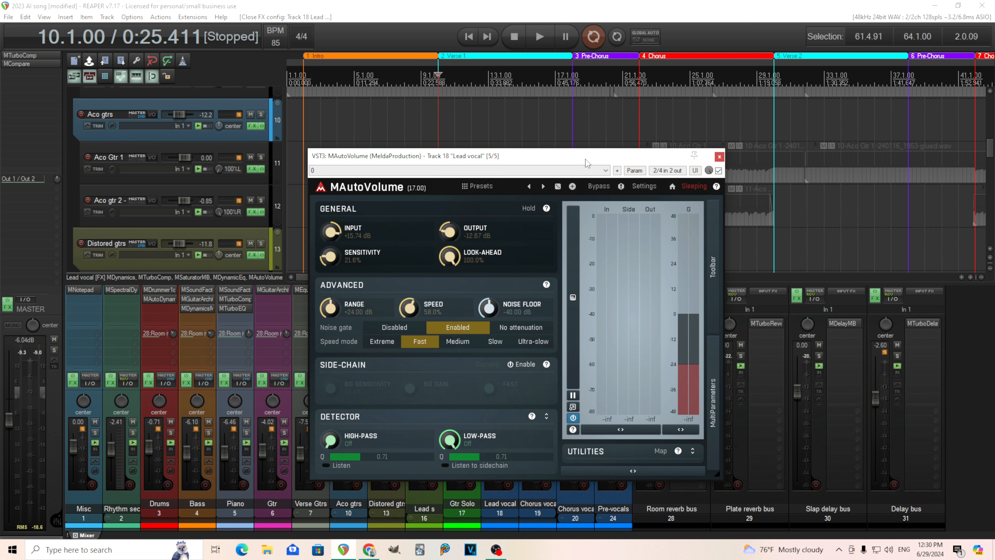
left_click(539, 36)
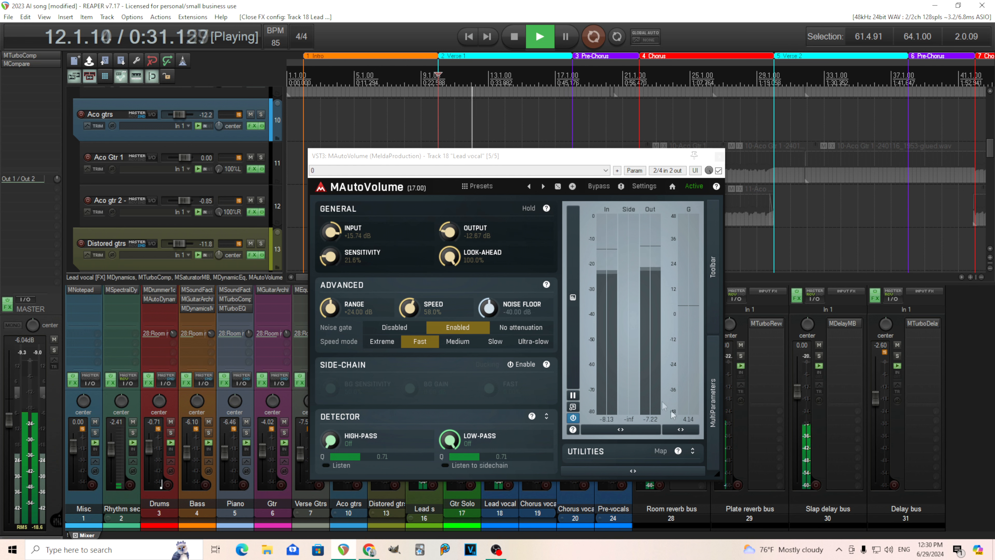
left_click(611, 190)
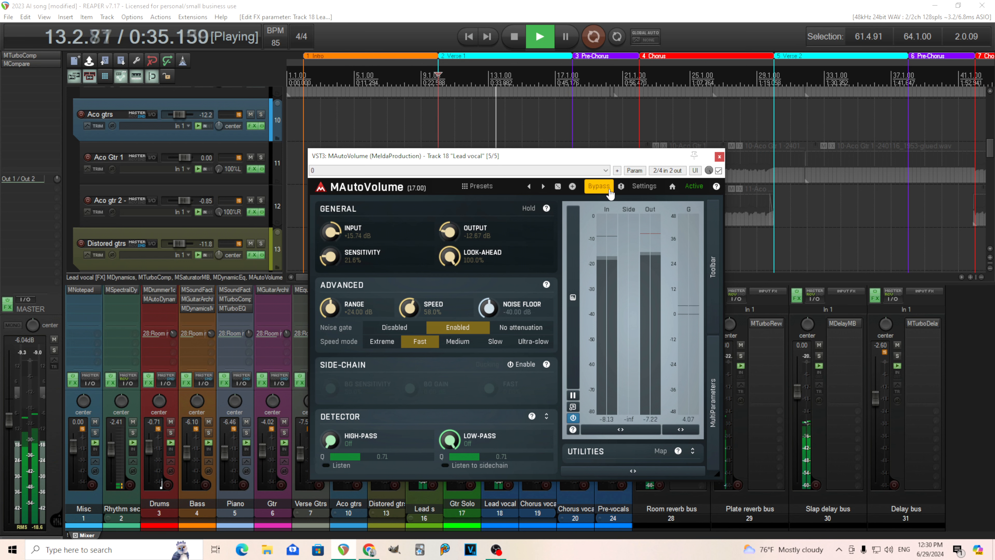
left_click(610, 190)
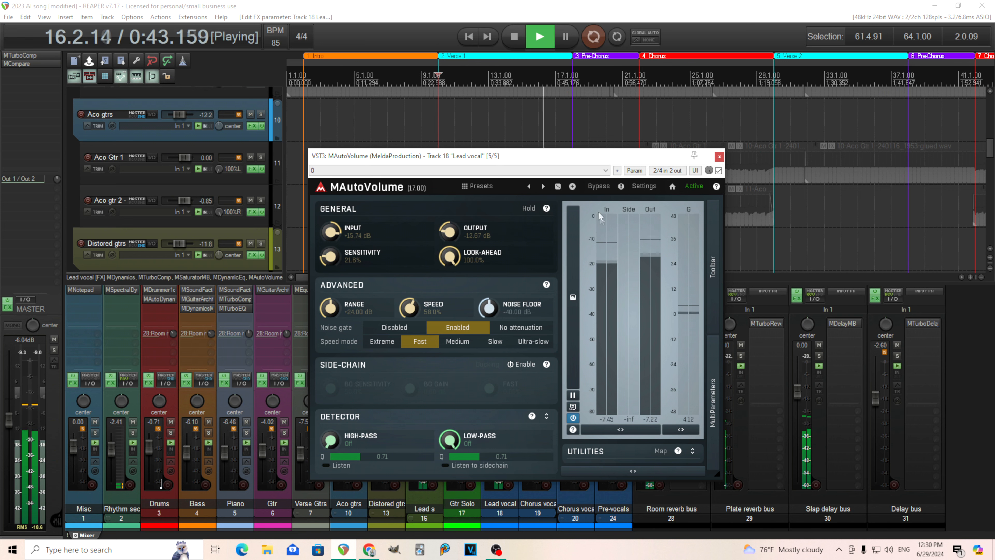
left_click(596, 188)
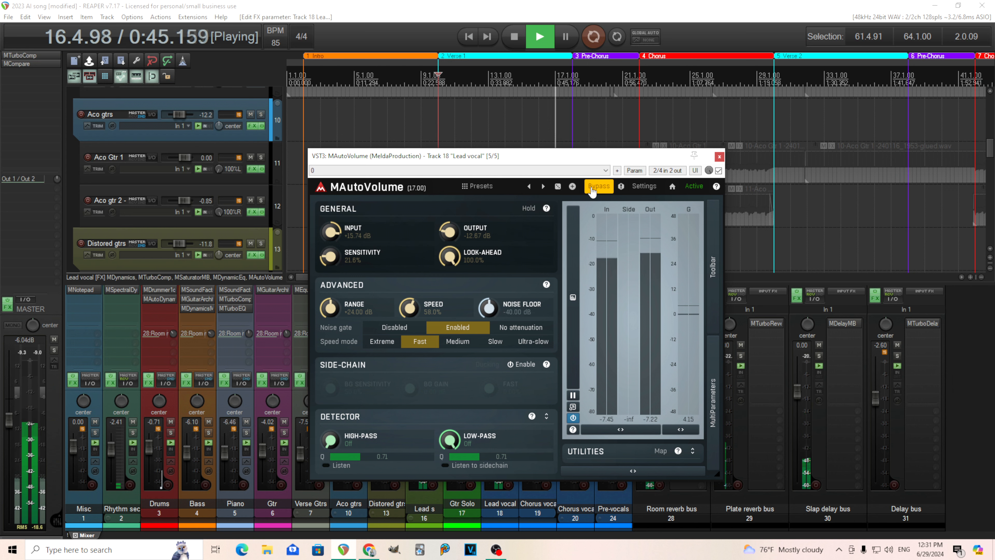
left_click(592, 190)
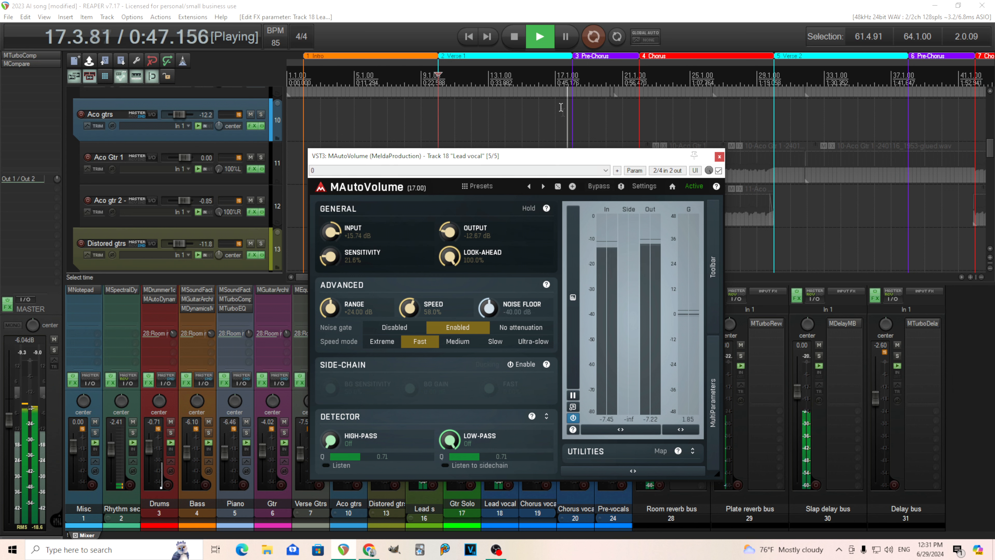
left_click(522, 44)
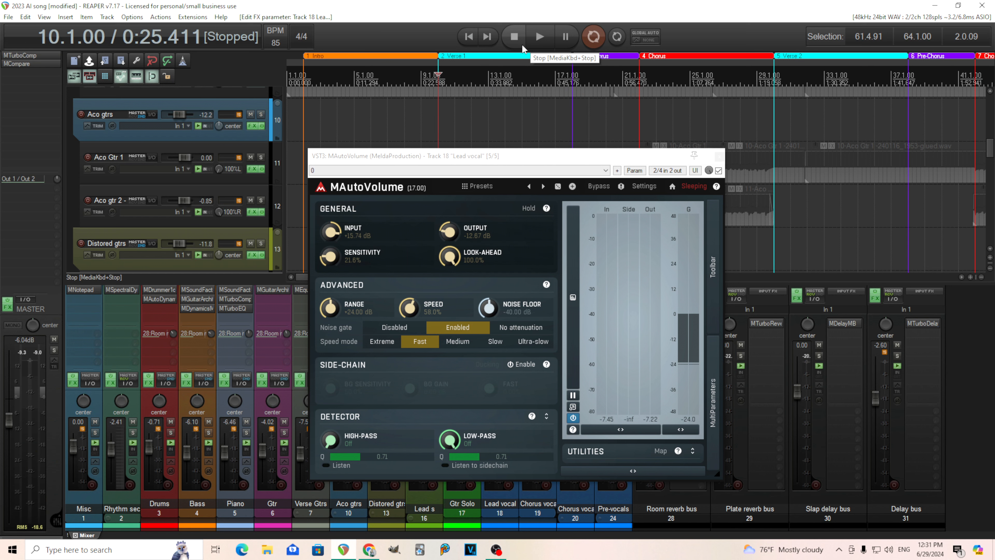
left_click(720, 157)
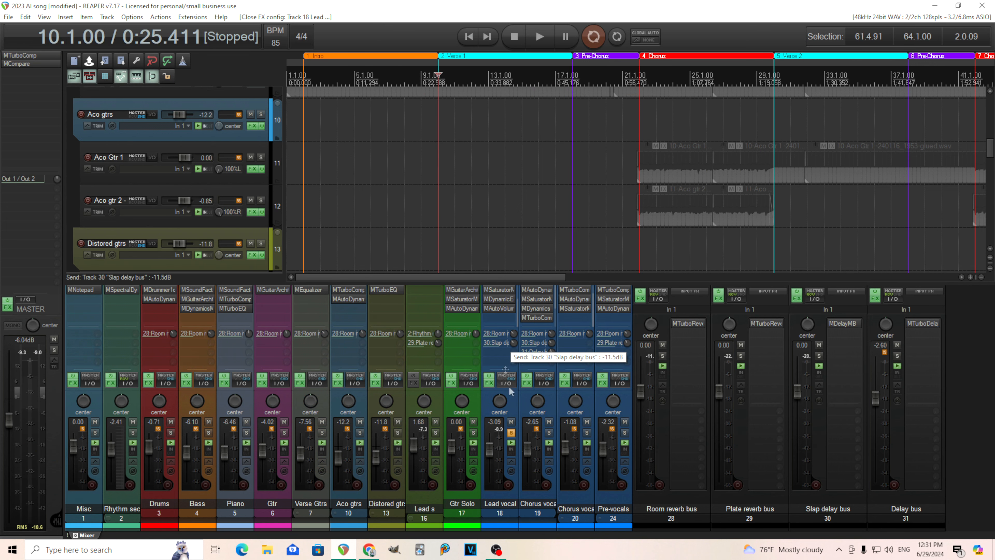
Step: Examine the MDelayMB on the Slap delay bus, including its crossover configuration and the delay settings of bands 1 and 2
left_click(842, 323)
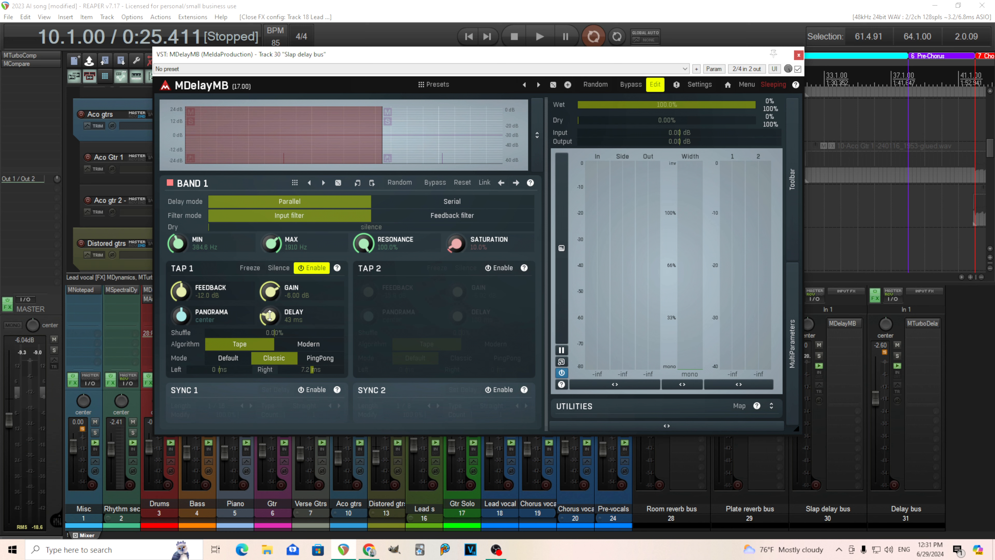
right_click(357, 157)
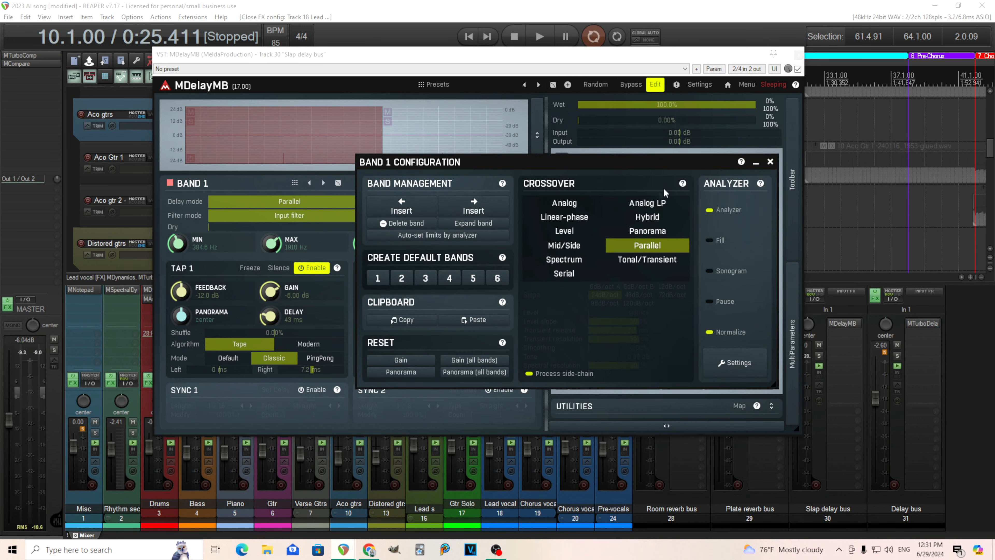
left_click(770, 162)
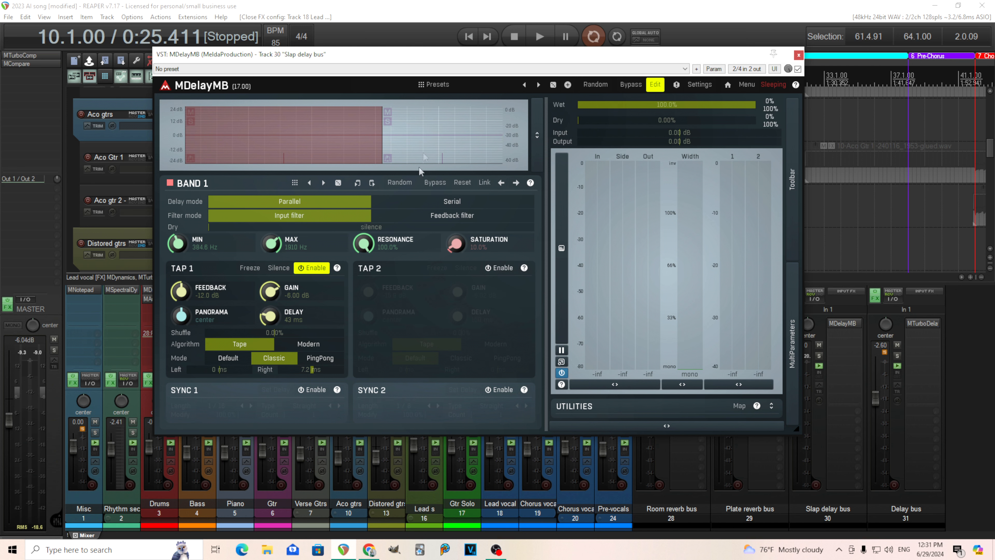
left_click(438, 148)
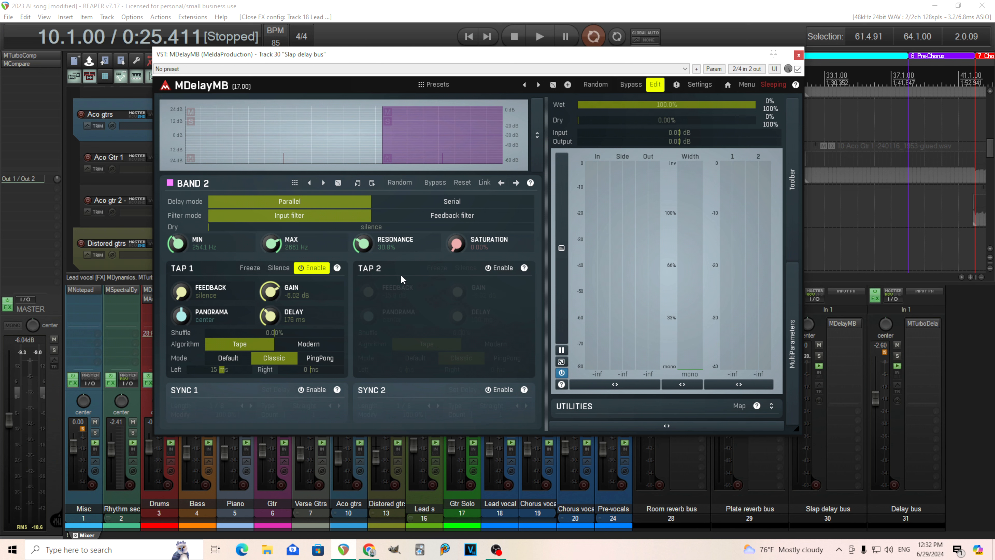
left_click(290, 157)
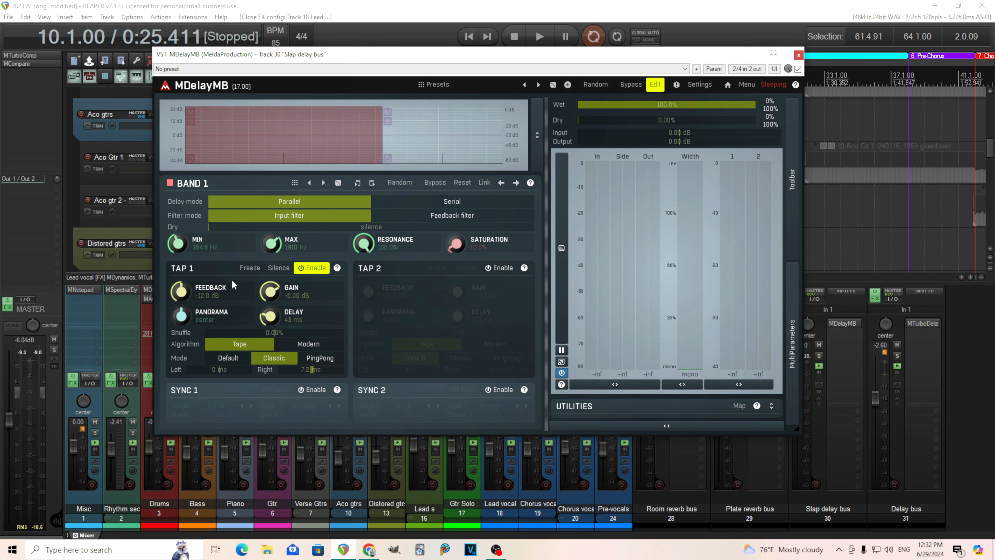
left_click(448, 144)
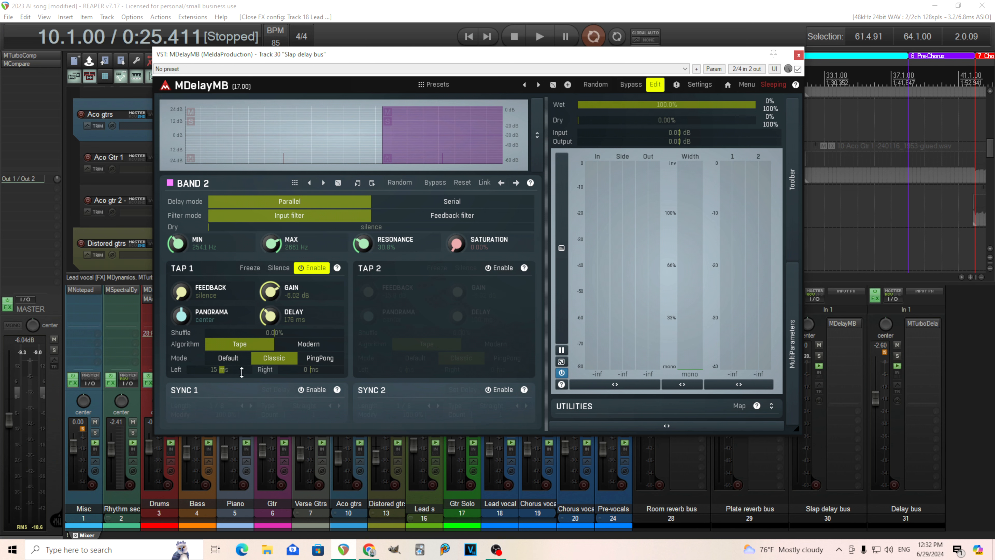
left_click(798, 56)
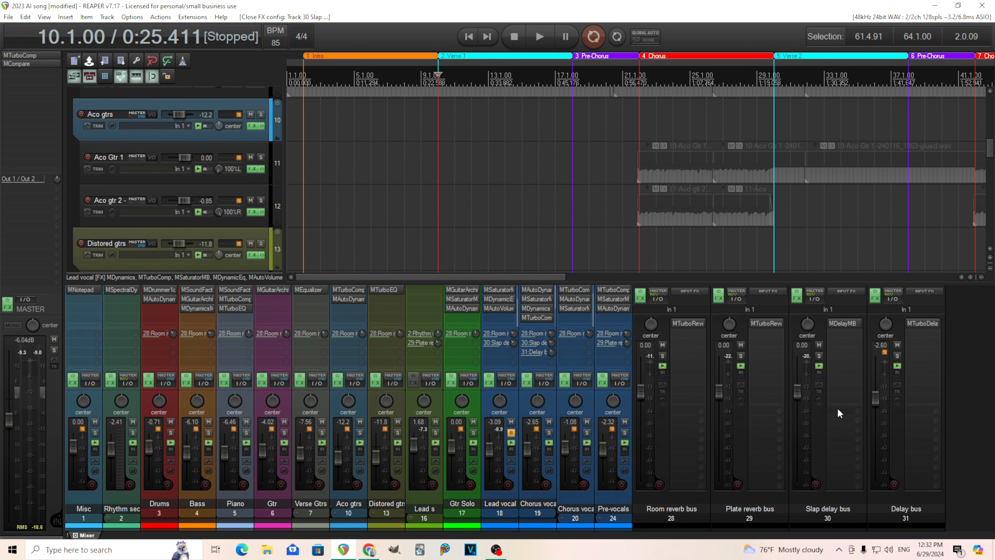
Step: Audition the Slap delay bus alone during Verse 1 with the Lead vocal unsoloed, viewing the MDelayMB while it plays
left_click(819, 356)
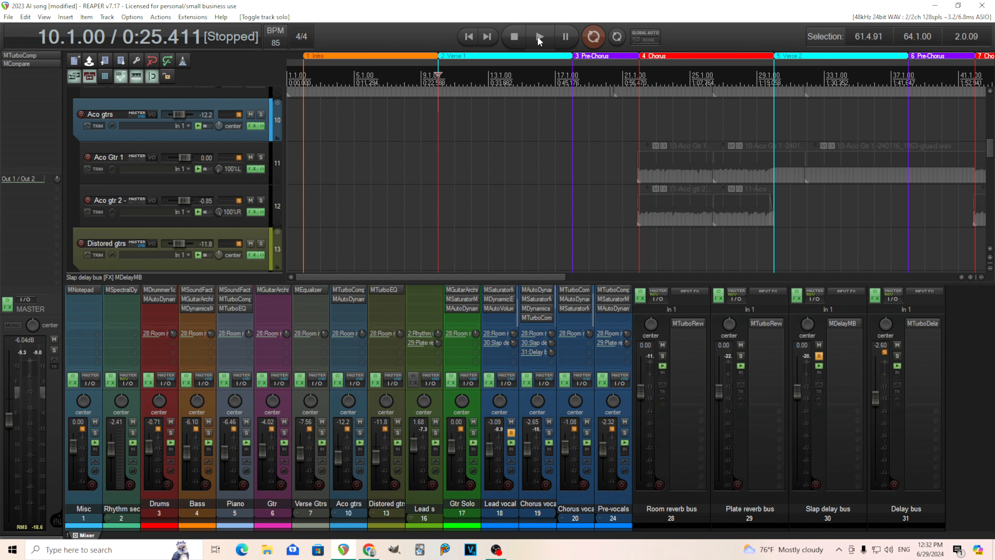
left_click(540, 37)
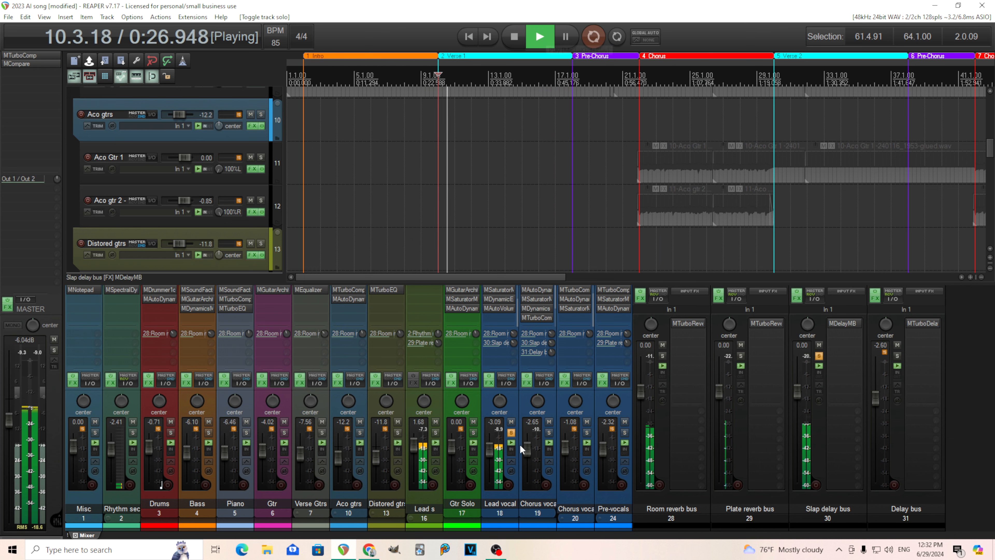
left_click(511, 432)
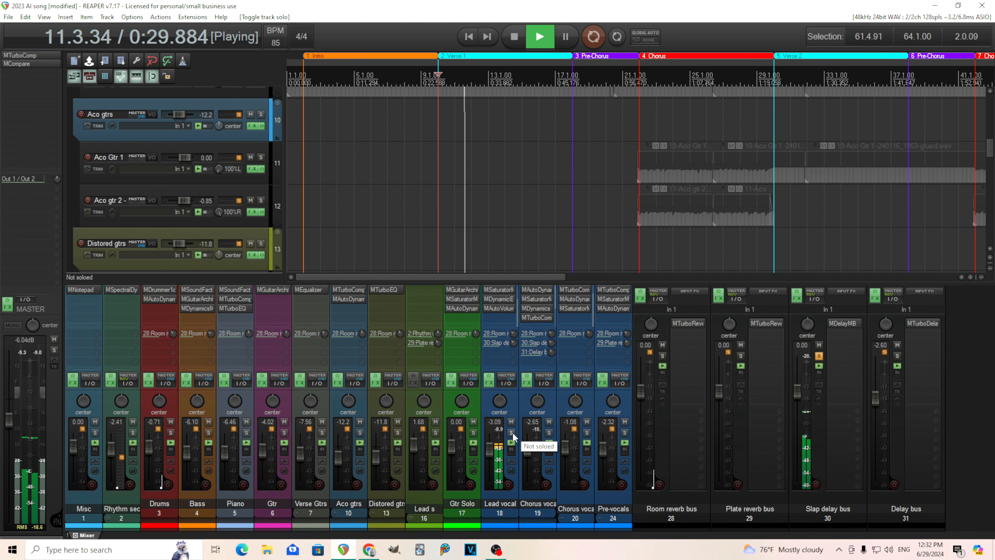
left_click(841, 323)
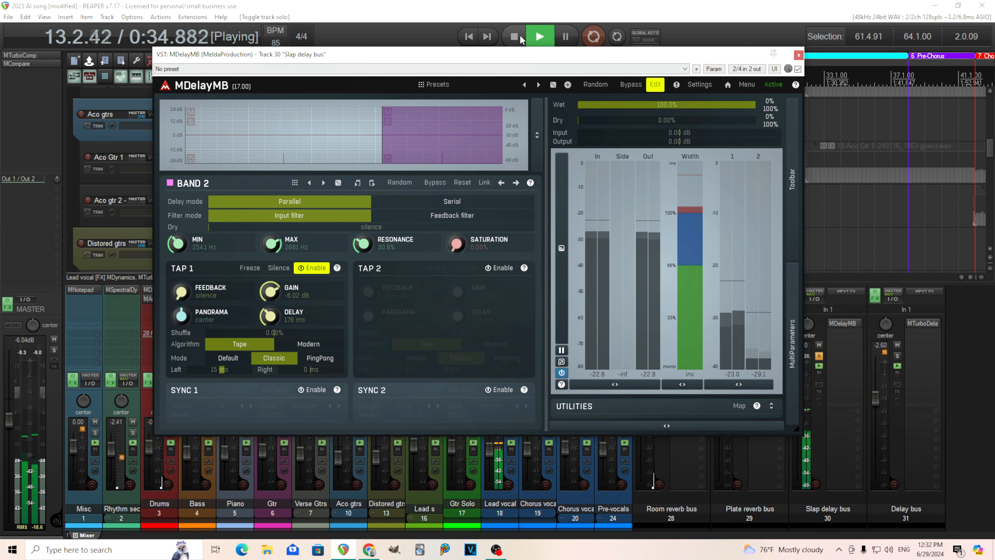
key("space")
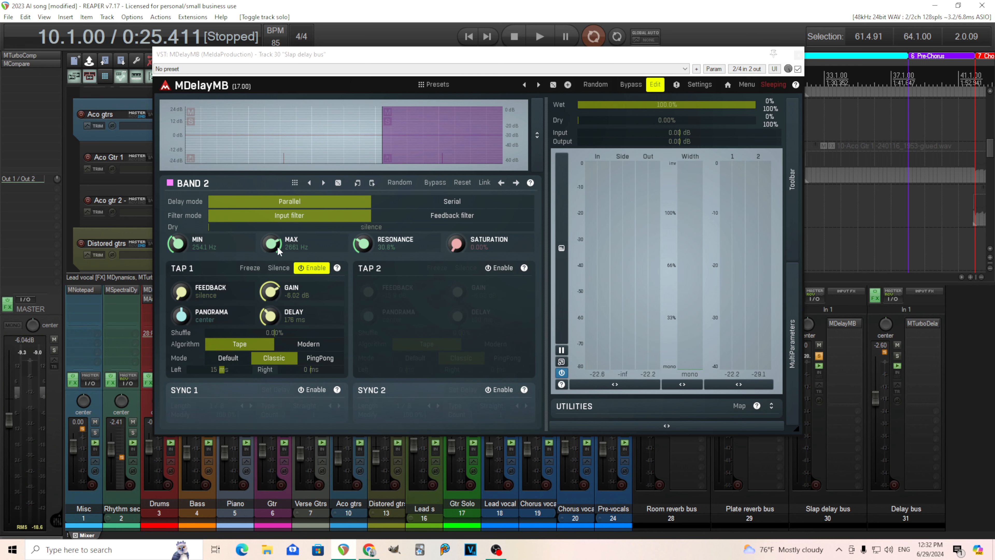
left_click(797, 57)
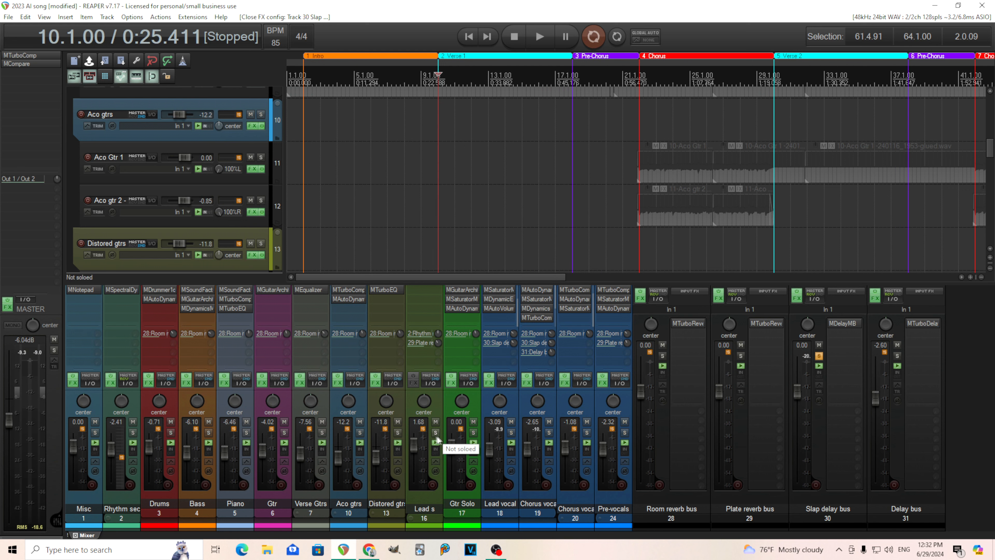
Step: Compare the soloed Lead vocal with the Slap delay bus muted and unmuted during Verse 1 playback
left_click(510, 431)
key("space")
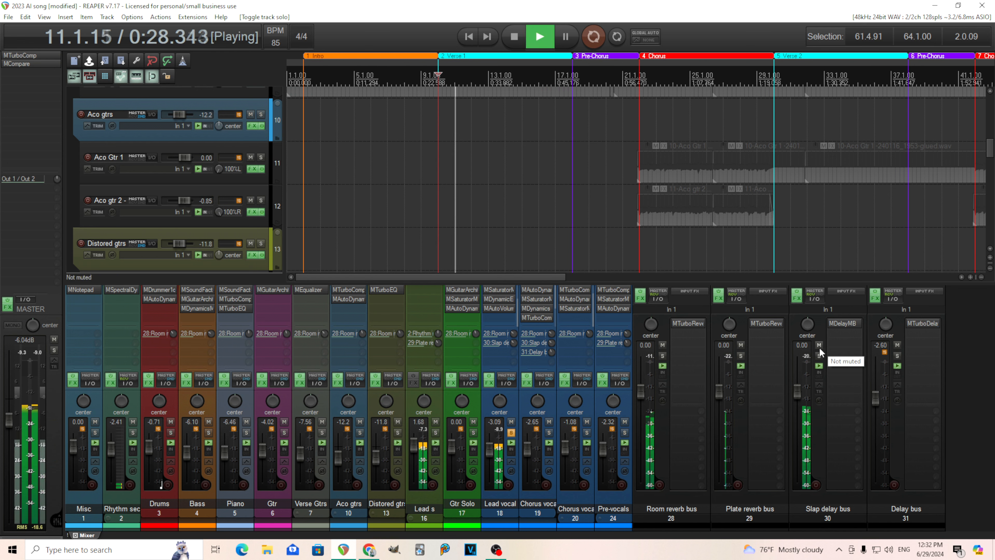
left_click(819, 344)
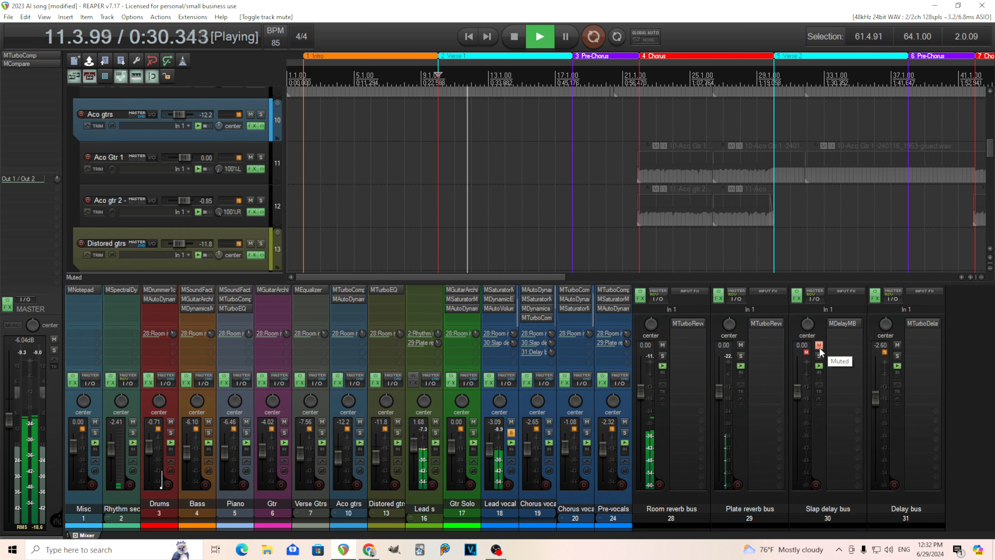
left_click(818, 345)
left_click(818, 345)
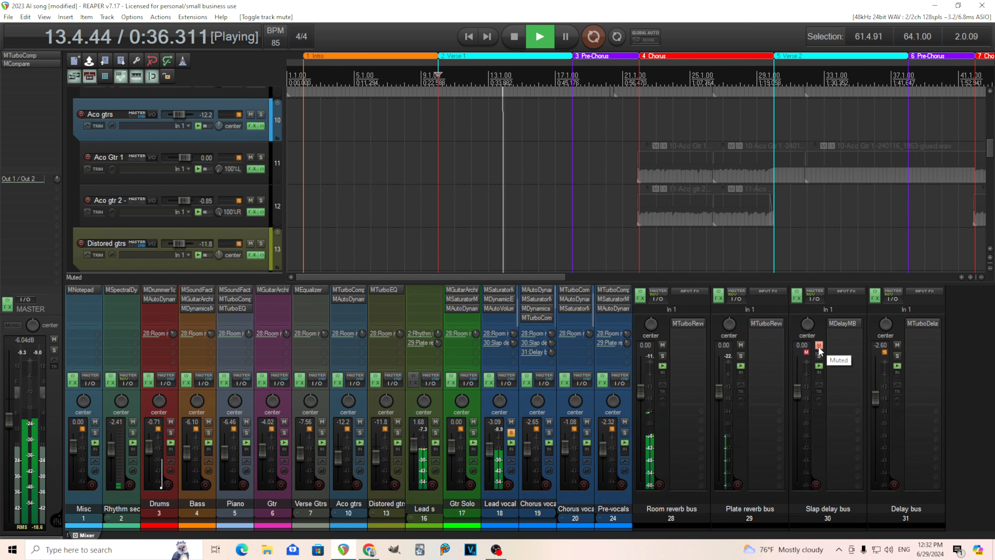
left_click(819, 345)
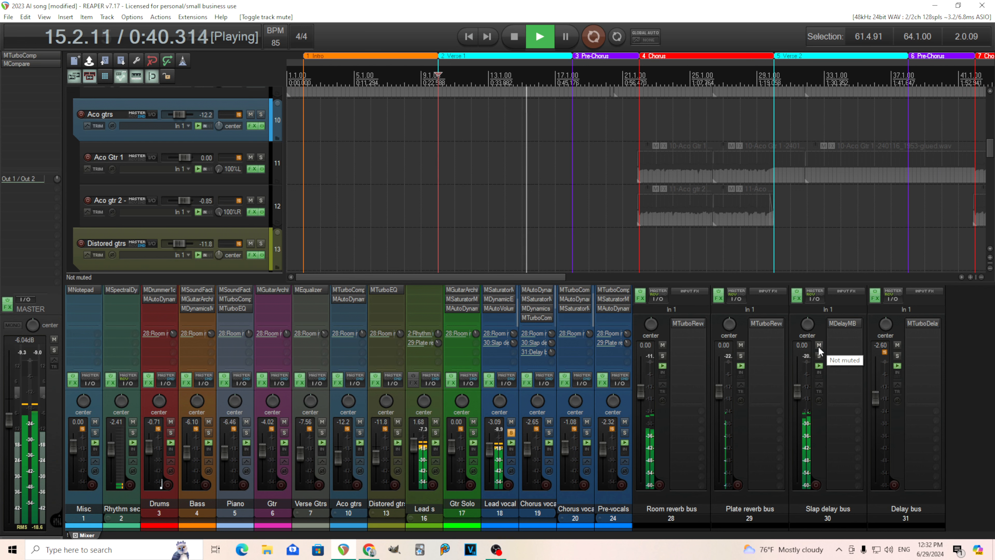
left_click(819, 345)
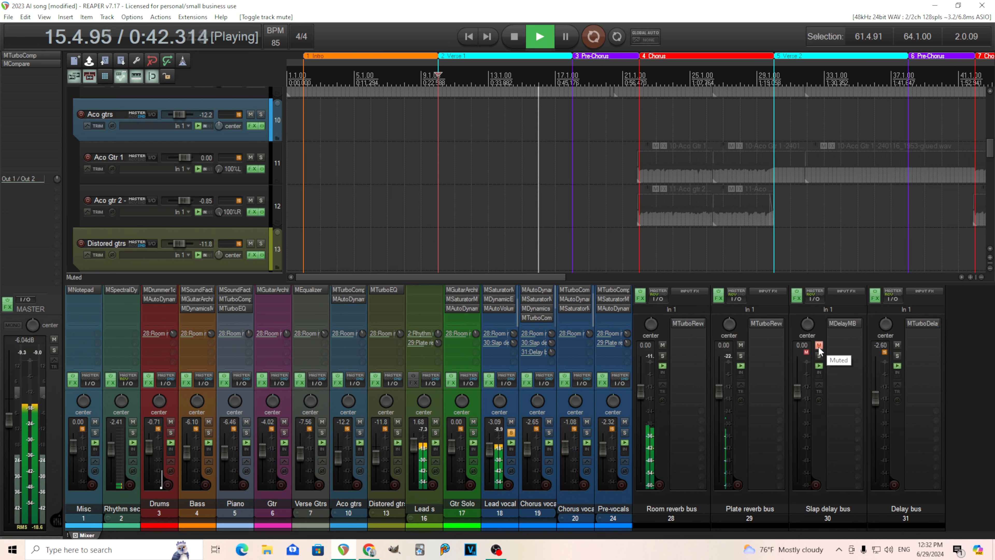
left_click(818, 345)
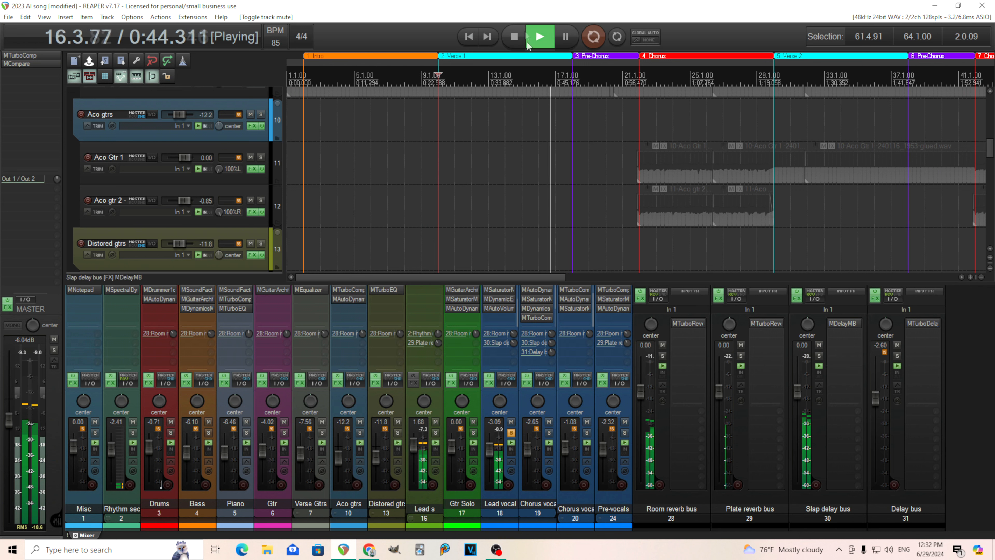
key("space")
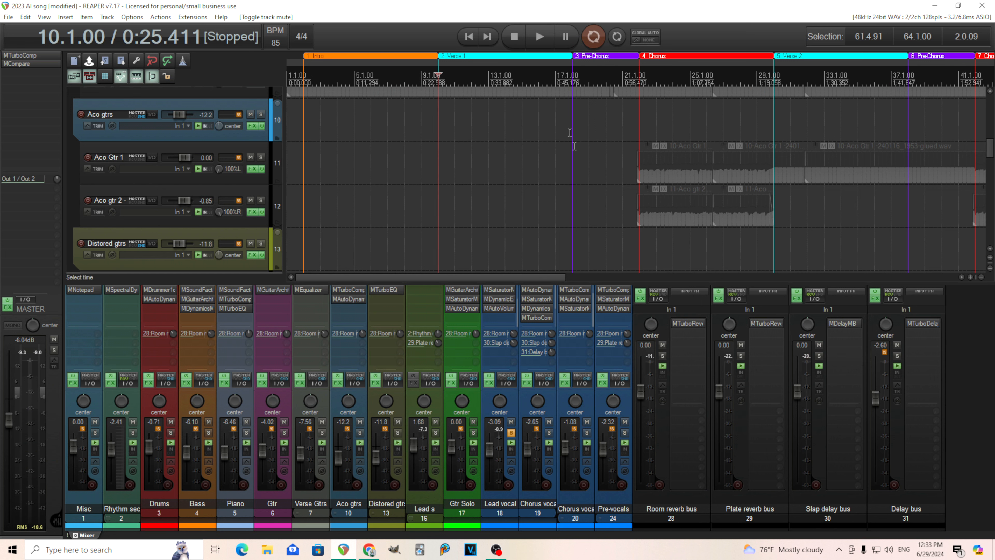
Step: Unsolo the Lead vocal, play from the start of the first Chorus and solo the Chorus vocal track 19
key("4")
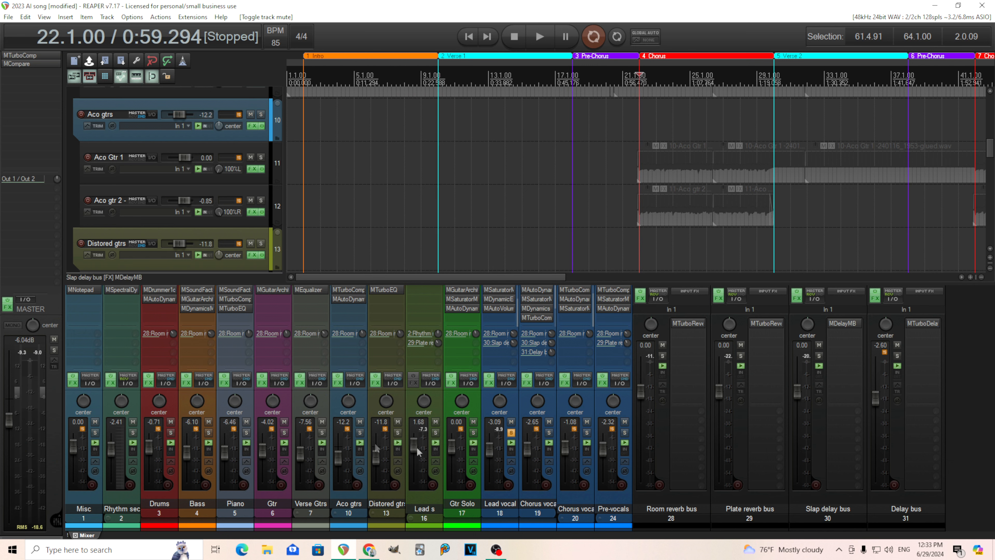
left_click(511, 432)
left_click(535, 38)
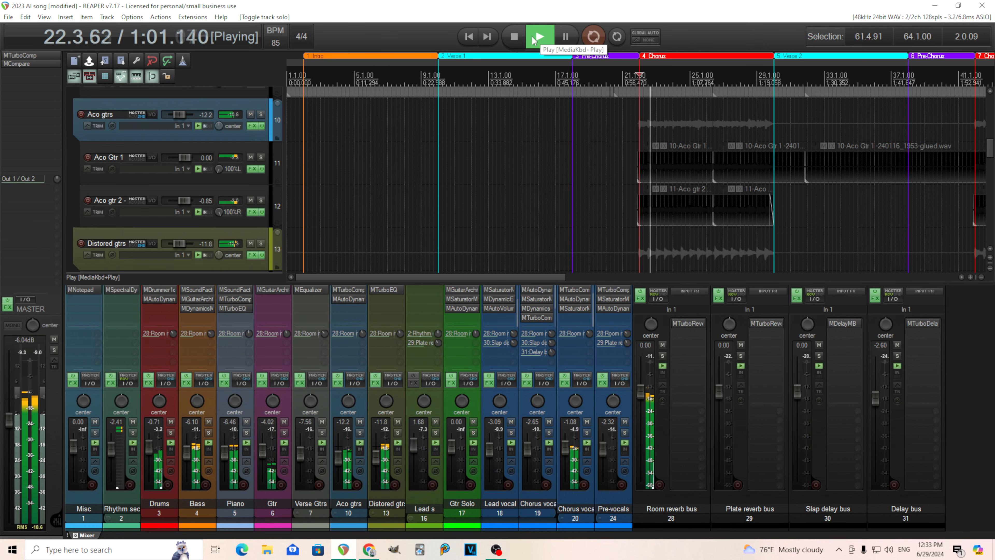
left_click(548, 432)
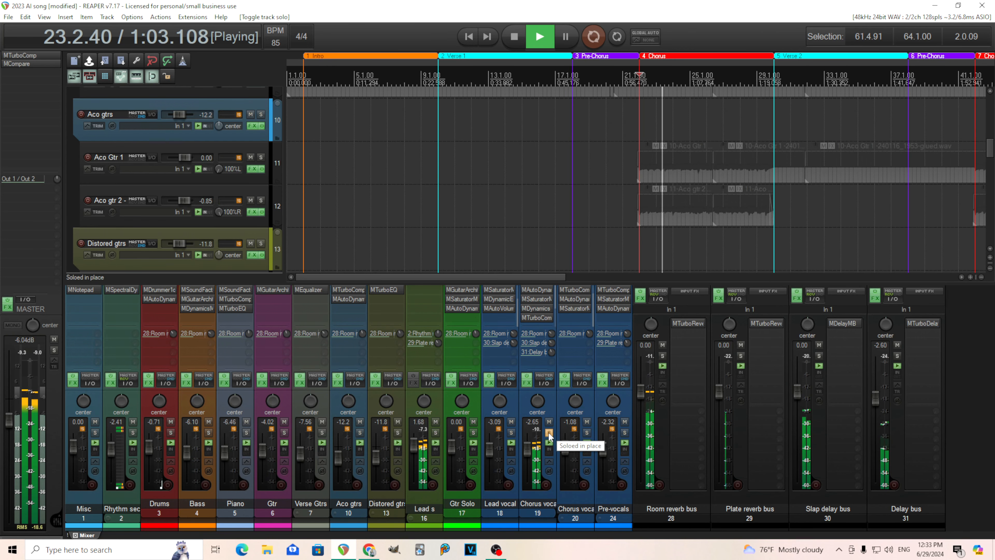
Step: Stop playback and examine the MAutoDynamicEq on the Chorus vocal track 19, including its de-esser bands and high-pass filter
left_click(520, 44)
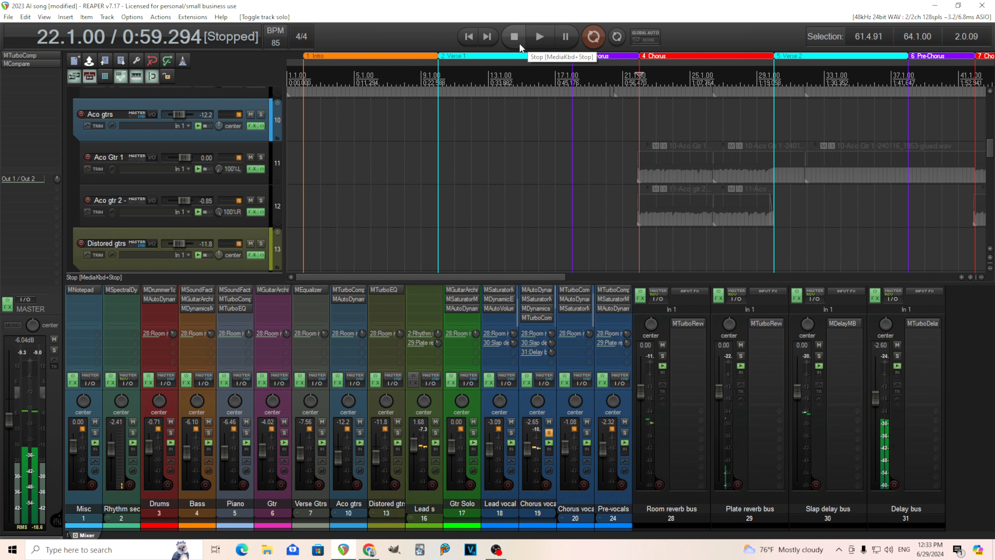
left_click(538, 289)
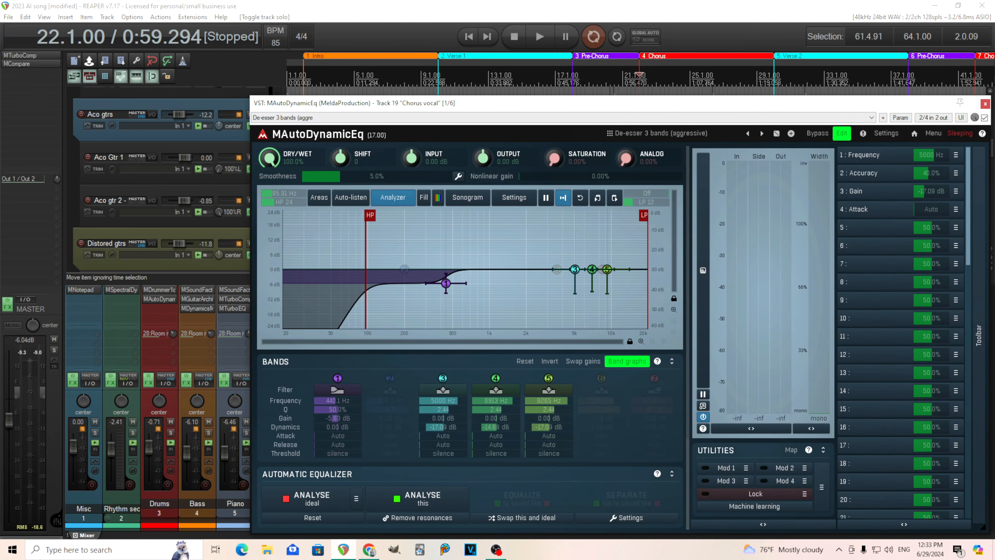
left_click(986, 104)
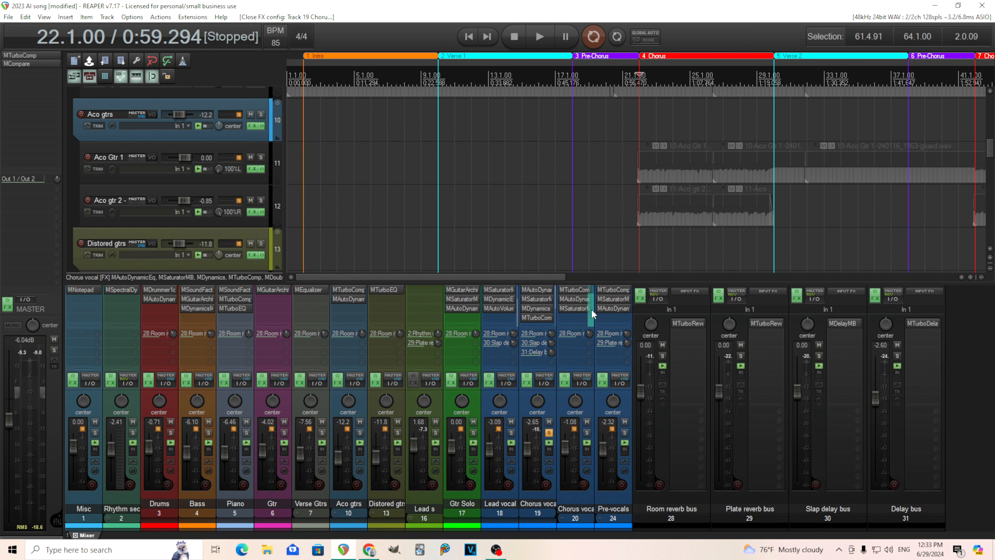
Step: Examine the Bass & Air device of the MSaturatorMB on the Chorus vocal track 19
left_click(572, 290)
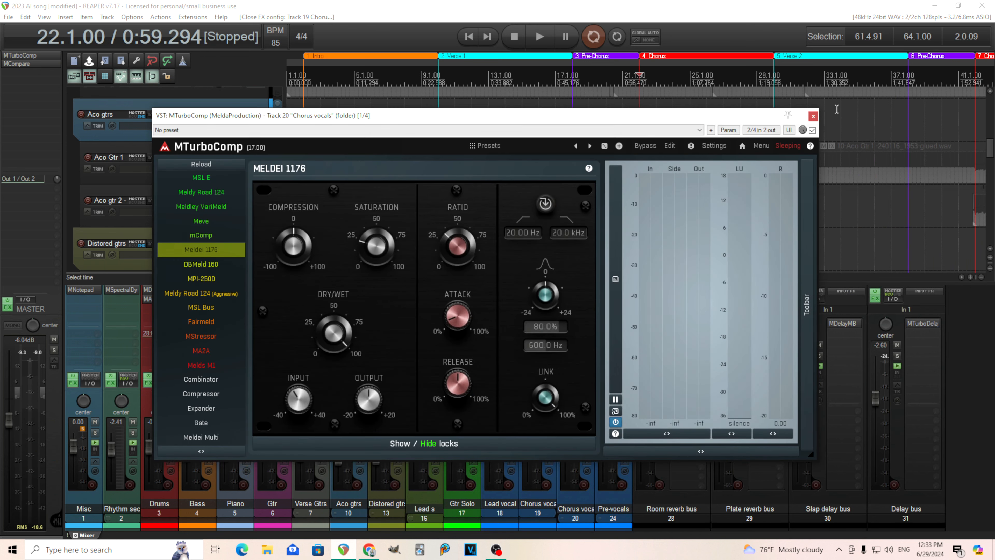
left_click(813, 117)
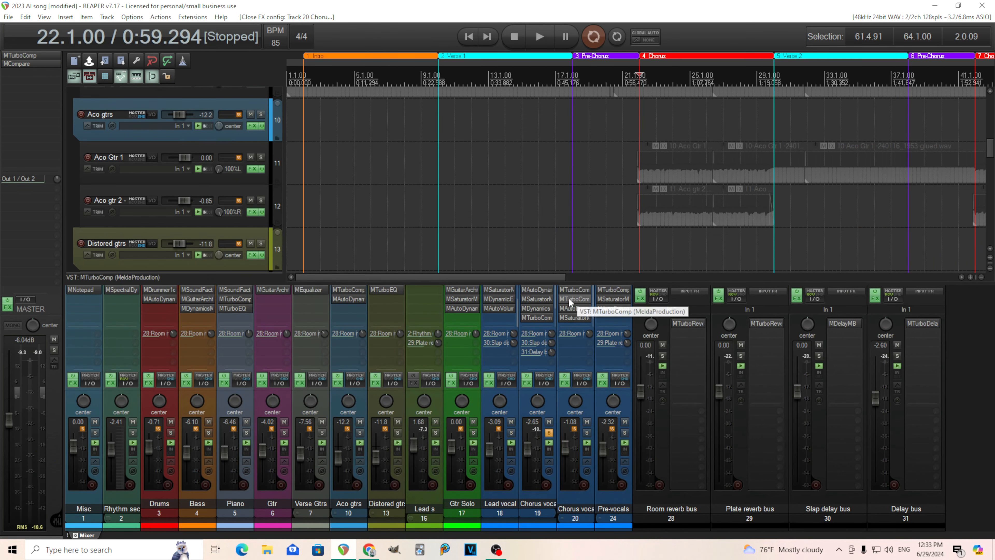
left_click(534, 296)
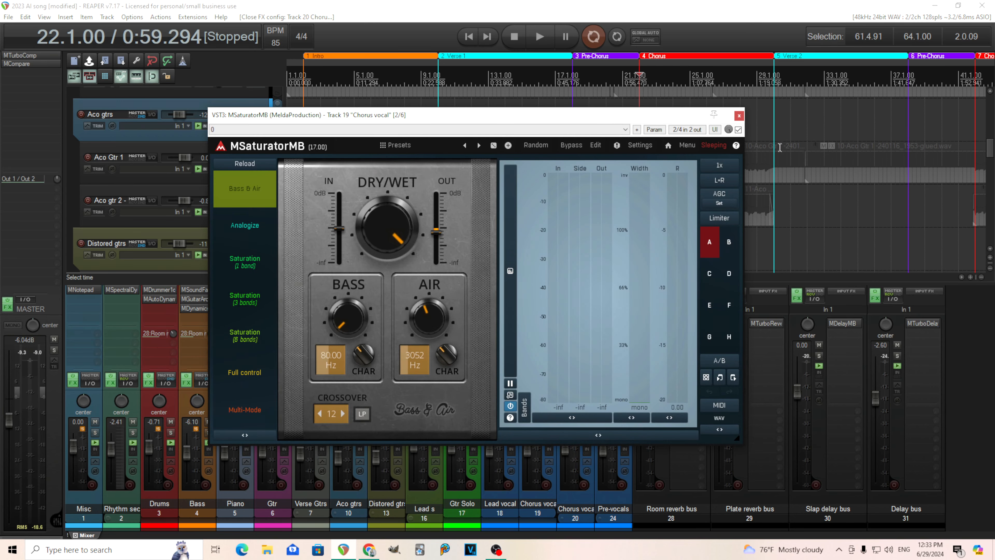
left_click(738, 117)
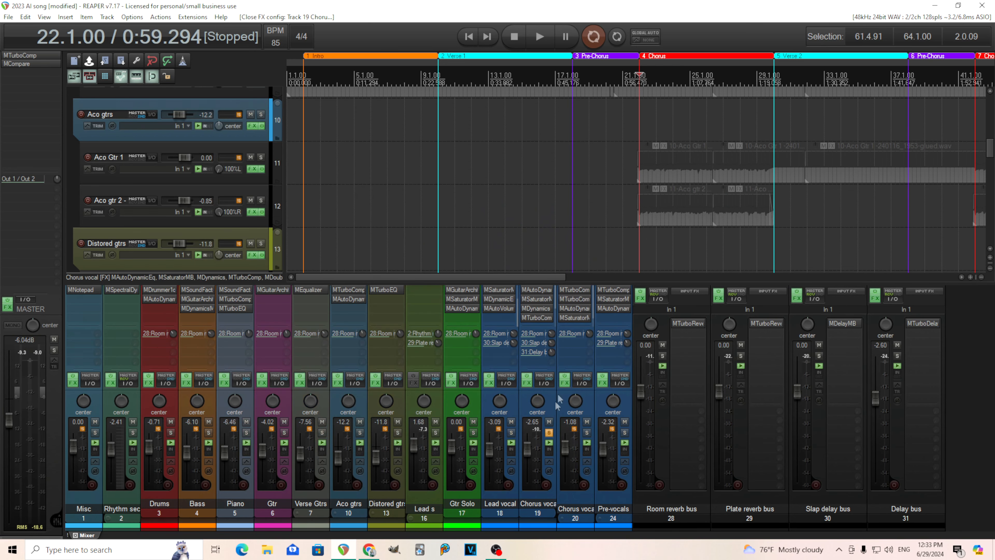
left_click(536, 298)
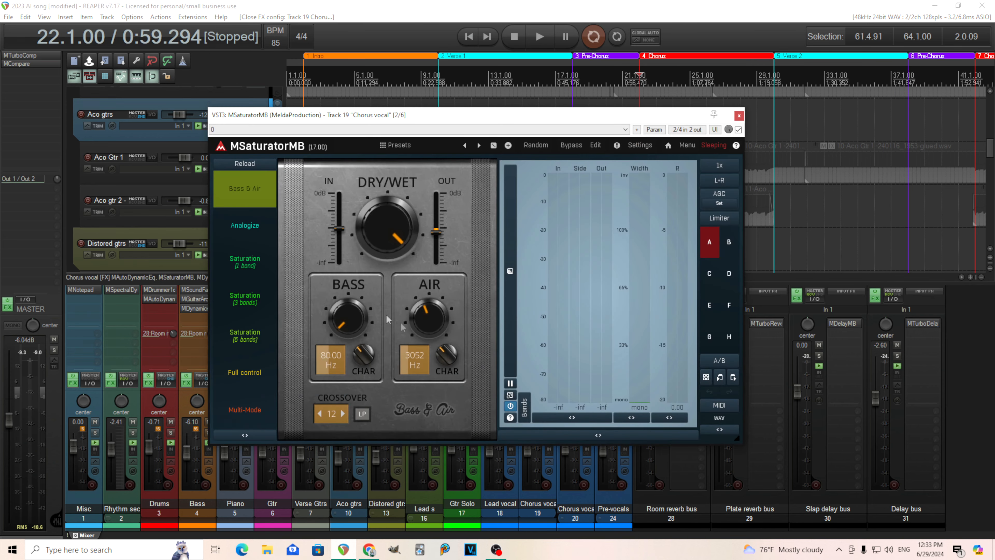
left_click(738, 116)
Step: Examine the MDynamics and the MTurboComp's MA2A device on the Chorus vocal track 19
left_click(536, 308)
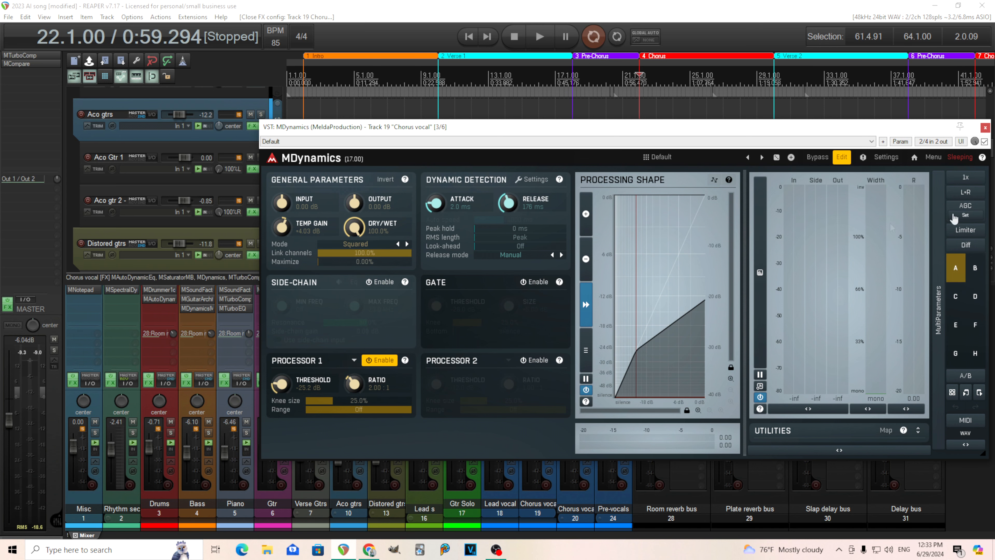
left_click(985, 128)
scroll(537, 304, "down", 1)
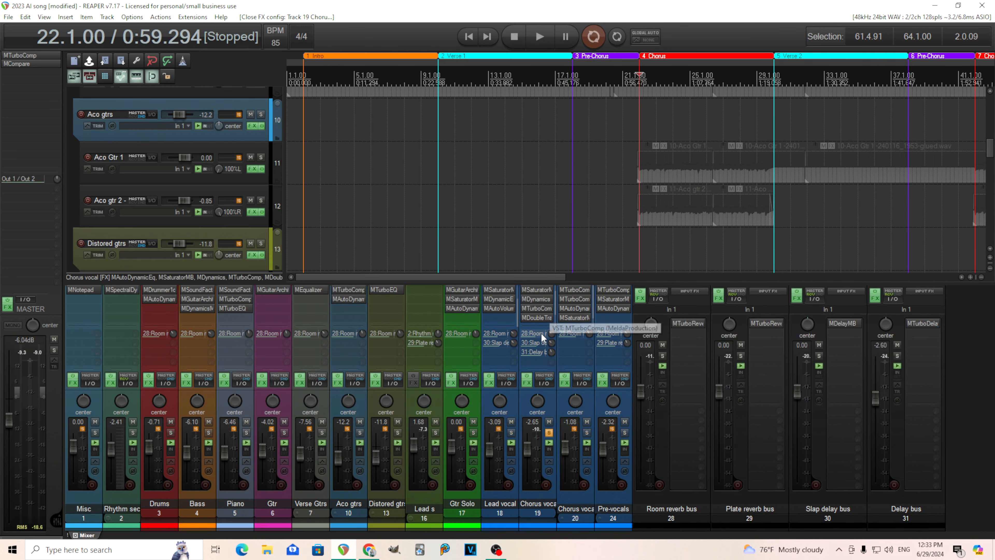
left_click(533, 312)
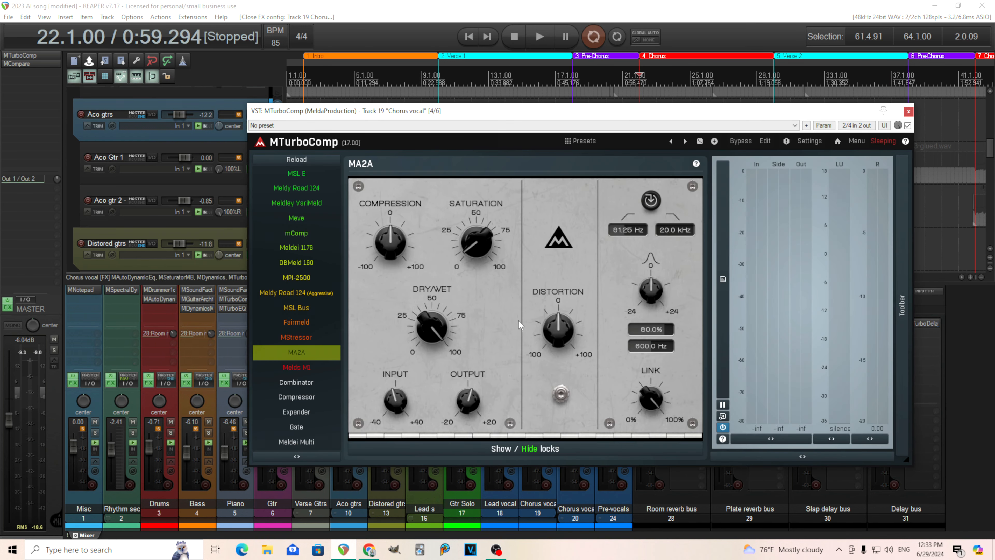
left_click(909, 112)
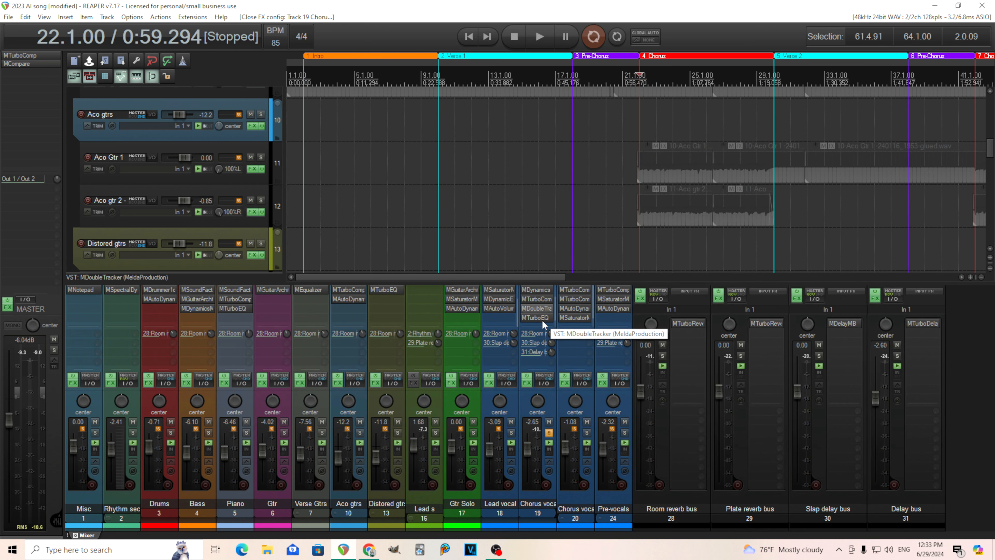
Step: Compare the soloed Chorus vocal with its MDoubleTracker bypassed and active during playback of the first Chorus
scroll(537, 315, "down", 1)
left_click(535, 311)
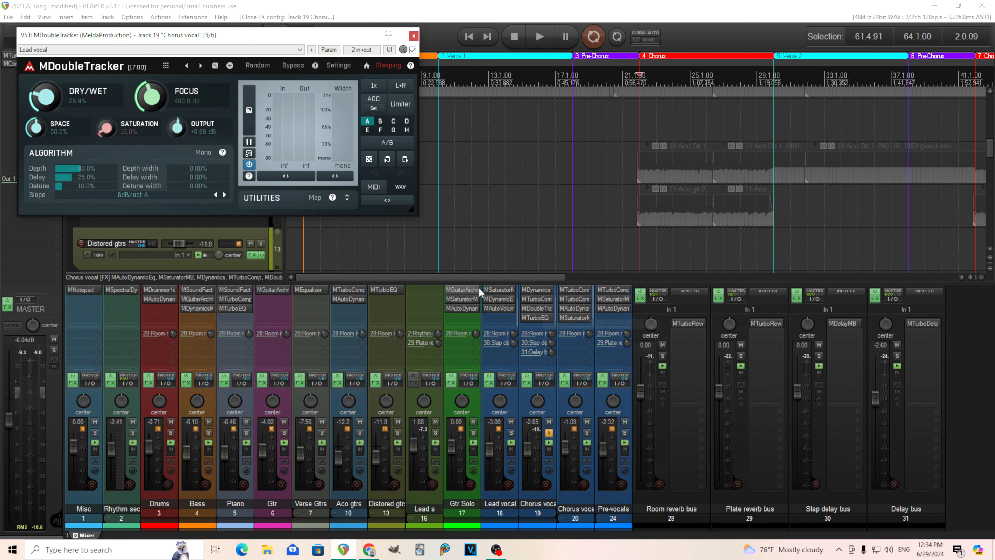
left_click(548, 36)
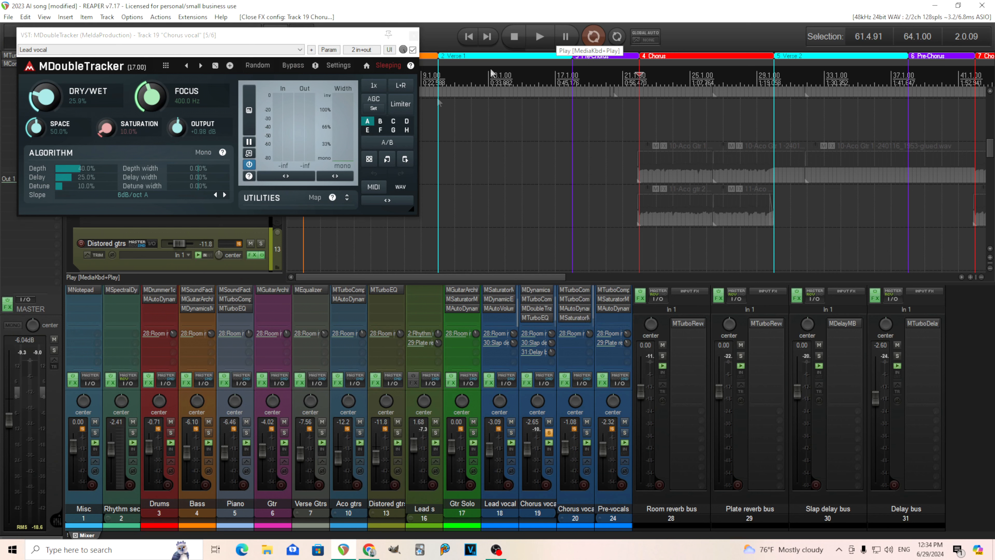
left_click(294, 65)
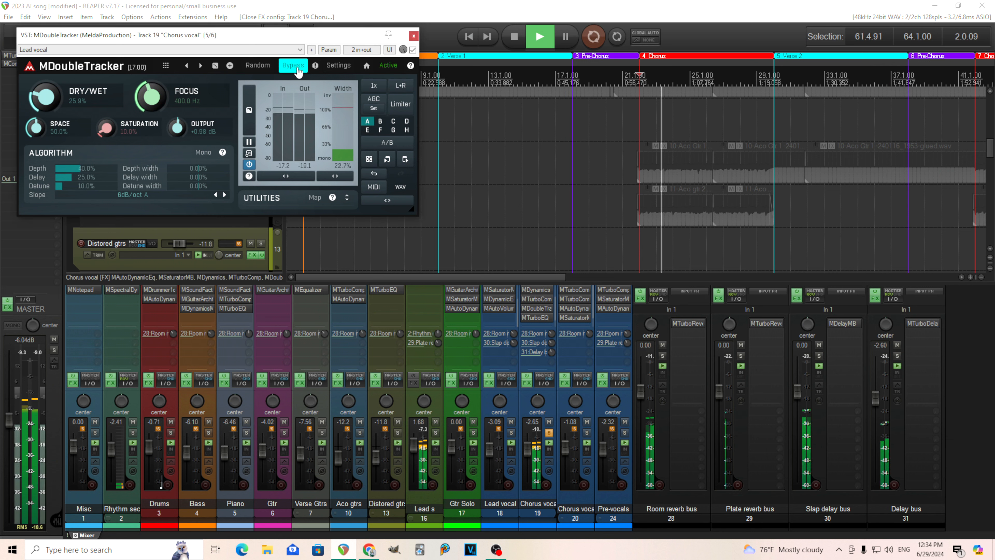
left_click(296, 66)
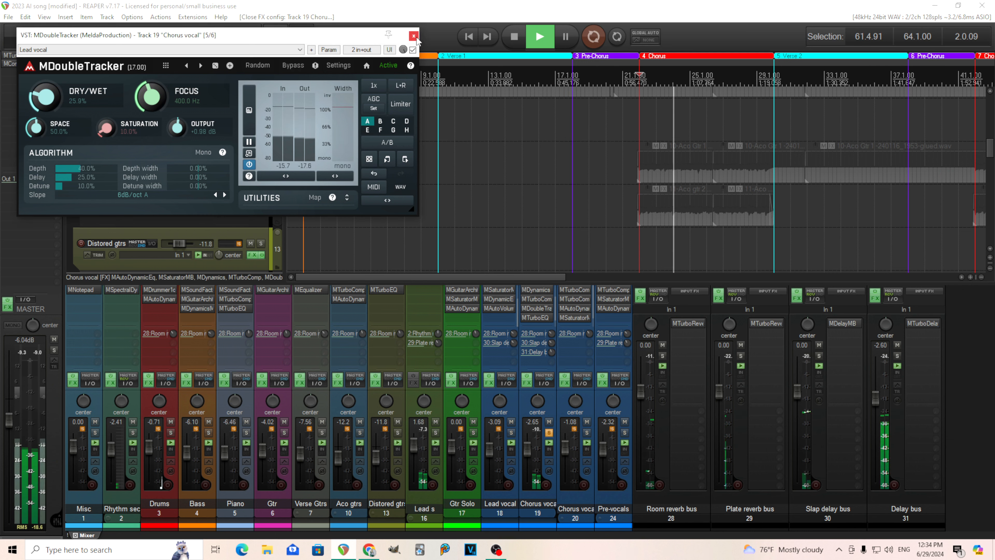
left_click(286, 69)
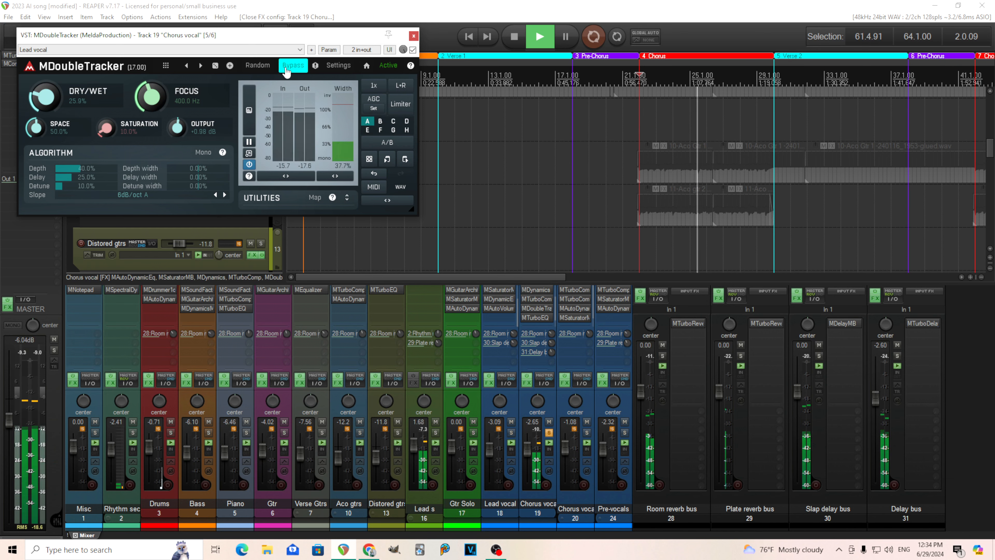
left_click(290, 66)
left_click(413, 36)
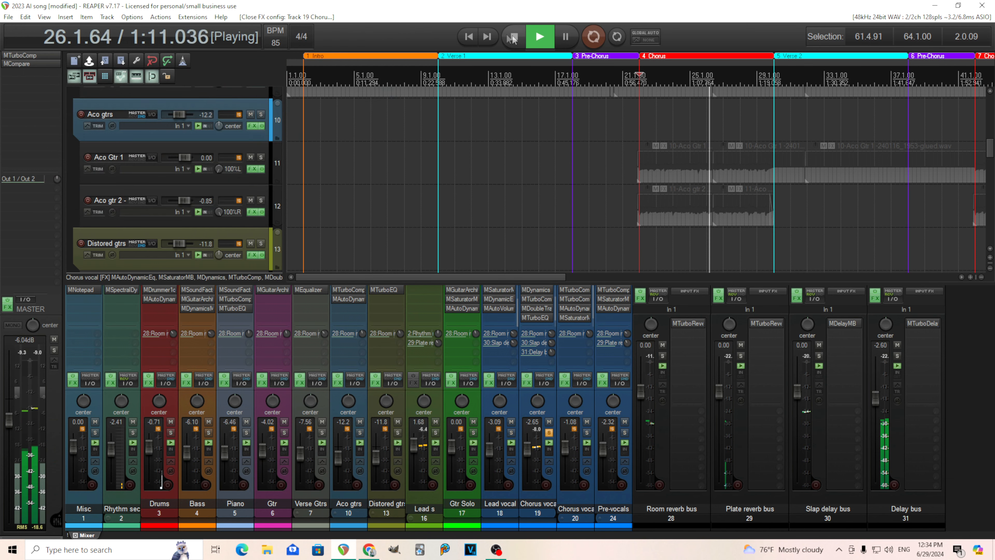
key("space")
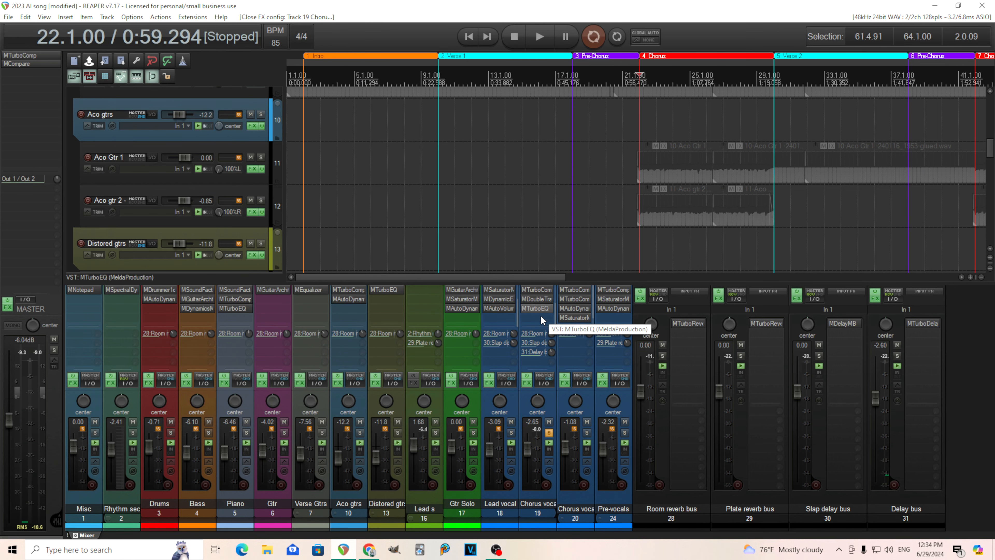
Step: Examine the MPI 550 equalizer device in the MTurboEQ on the Chorus vocal track 19
left_click(537, 316)
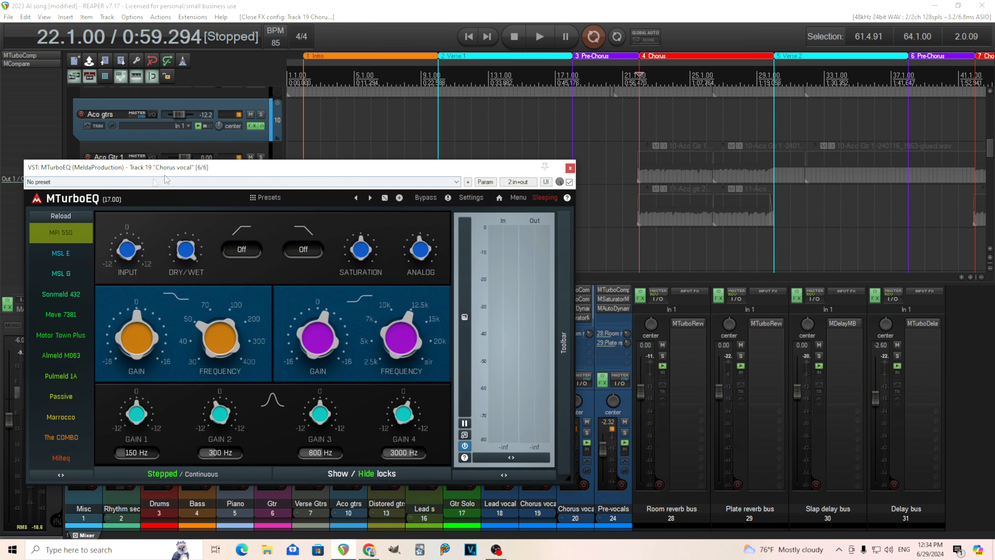
left_click_drag(198, 172, 328, 155)
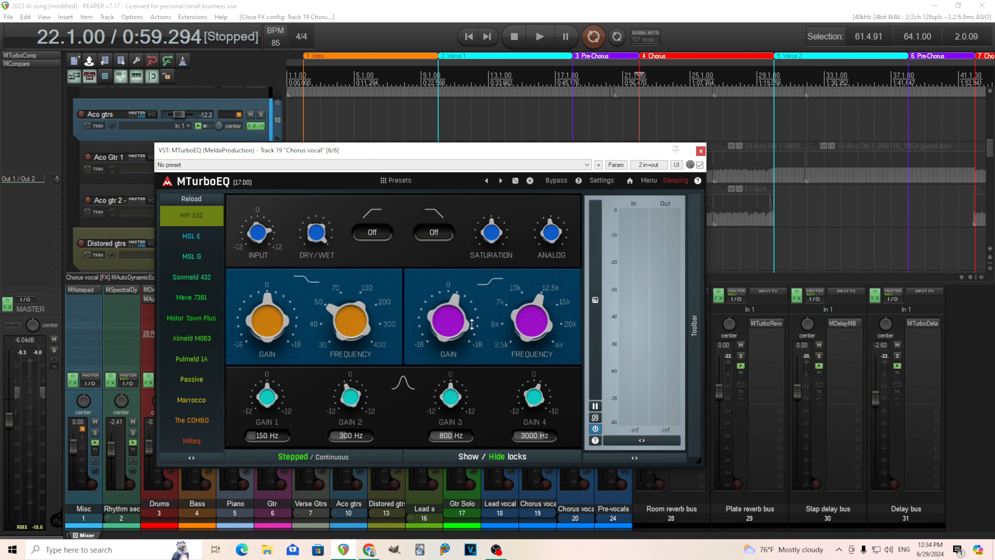
left_click(465, 313)
left_click(701, 151)
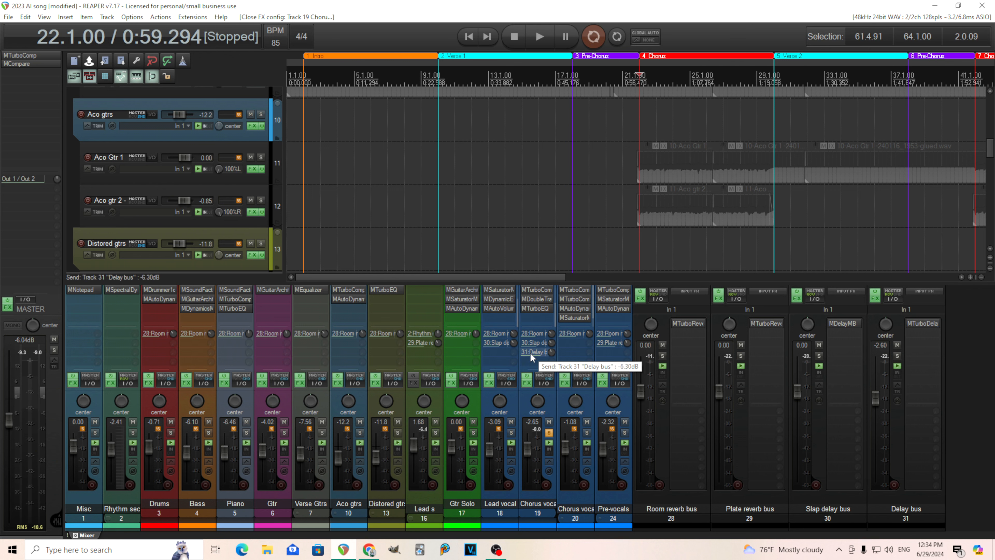
Step: Examine the MTurboDelay's Tape device on the Delay bus, and audition the soloed Chorus vocal from the start of the first Chorus
left_click(921, 322)
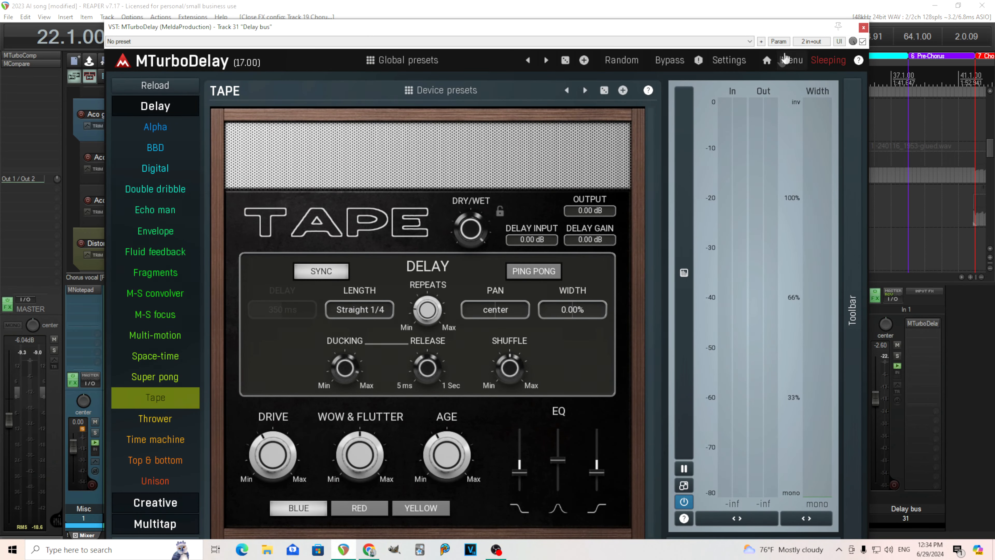
left_click(864, 27)
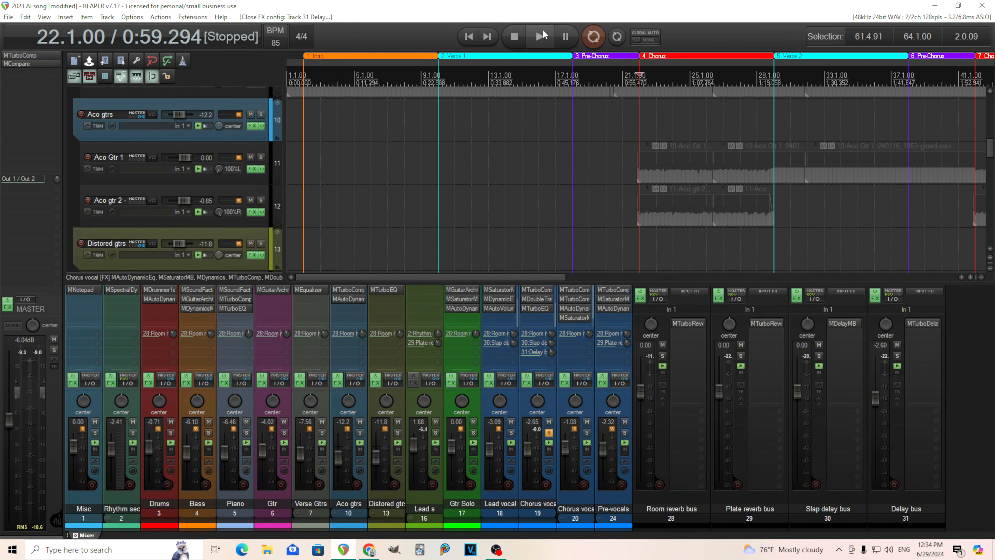
left_click(539, 37)
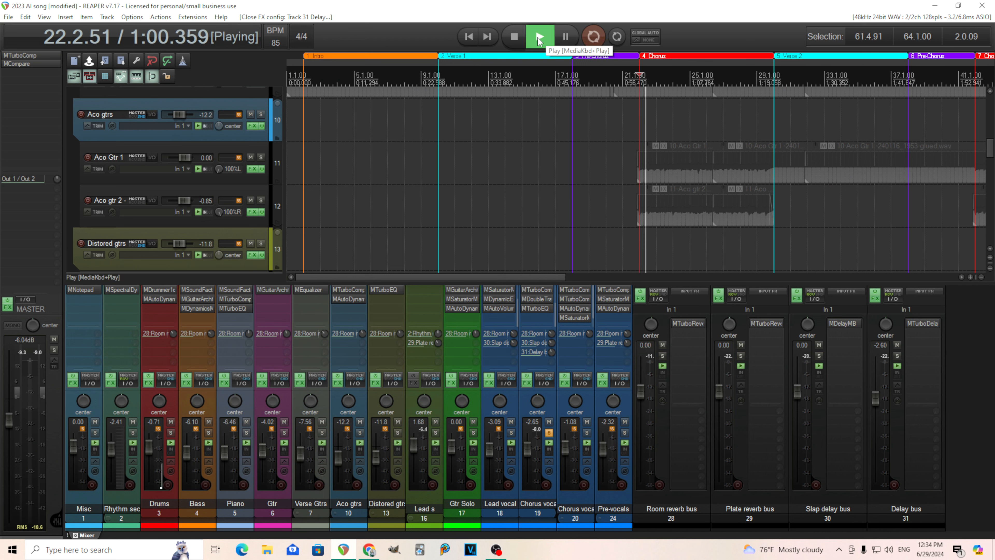
left_click(519, 42)
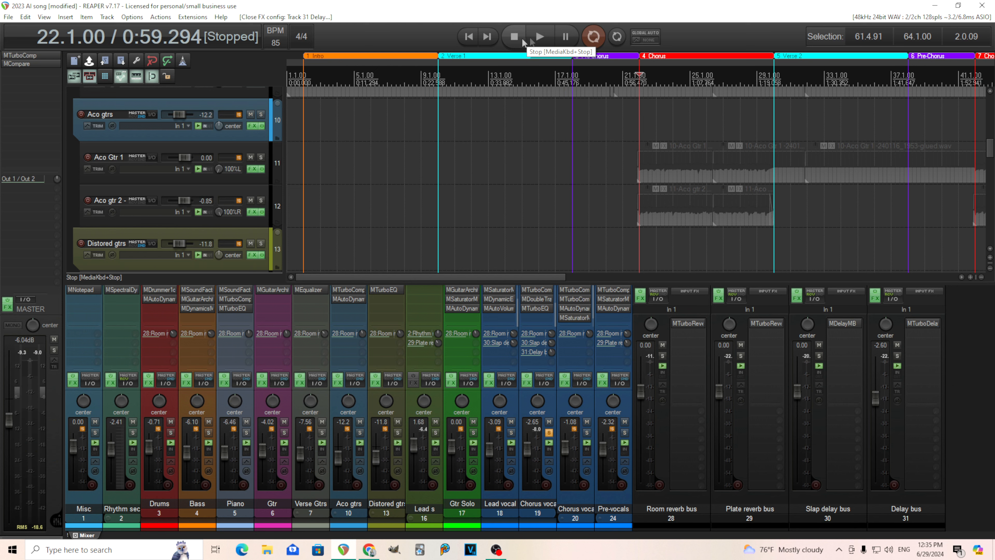
Step: Unsolo the Chorus vocal, play the Solo section from bar 53 and solo the Gtr Solo track to audition it alone
left_click(549, 432)
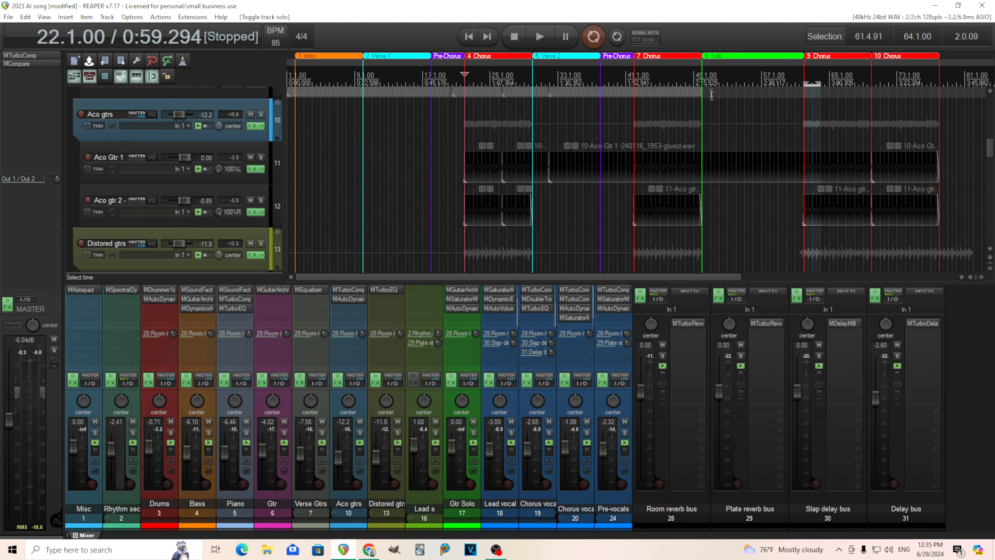
left_click(725, 74)
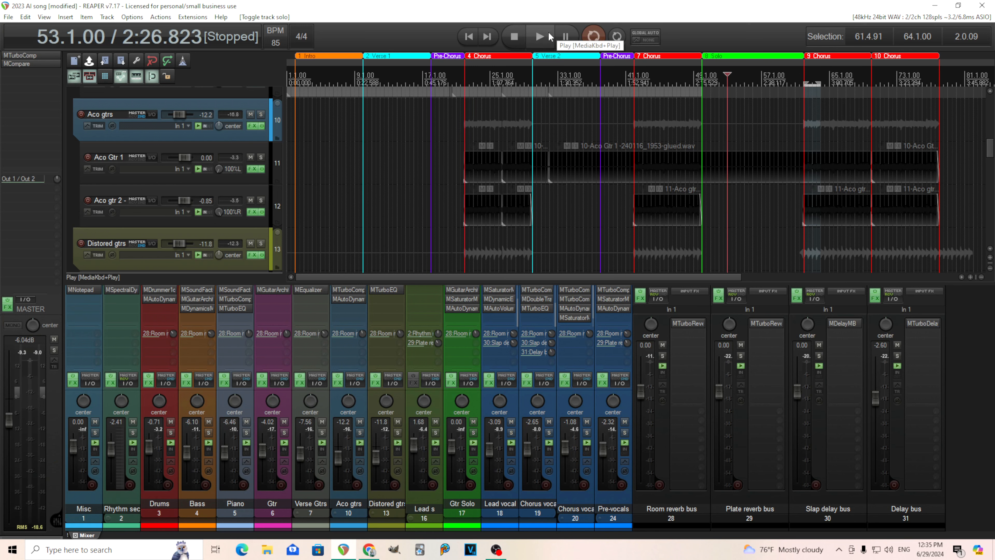
left_click(540, 36)
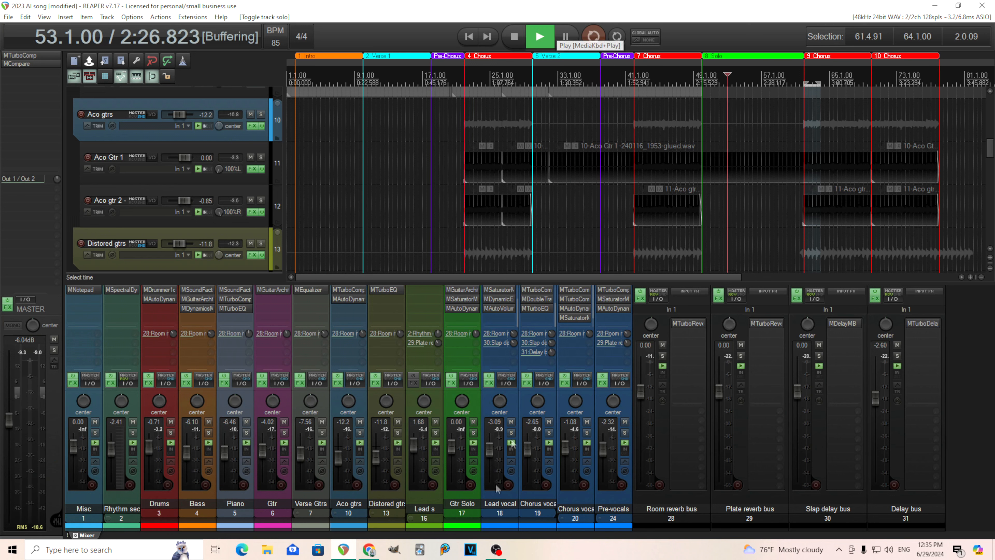
left_click(473, 432)
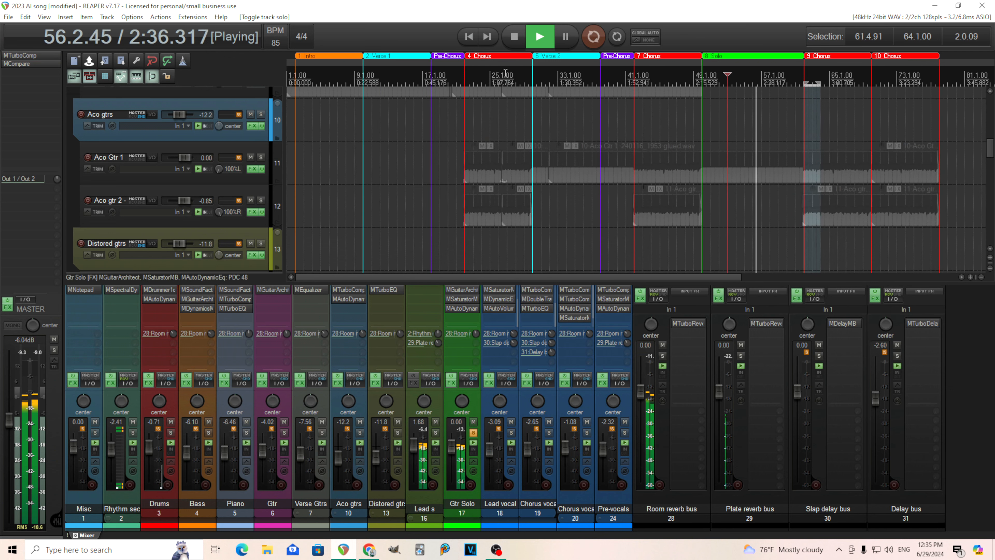
left_click(516, 37)
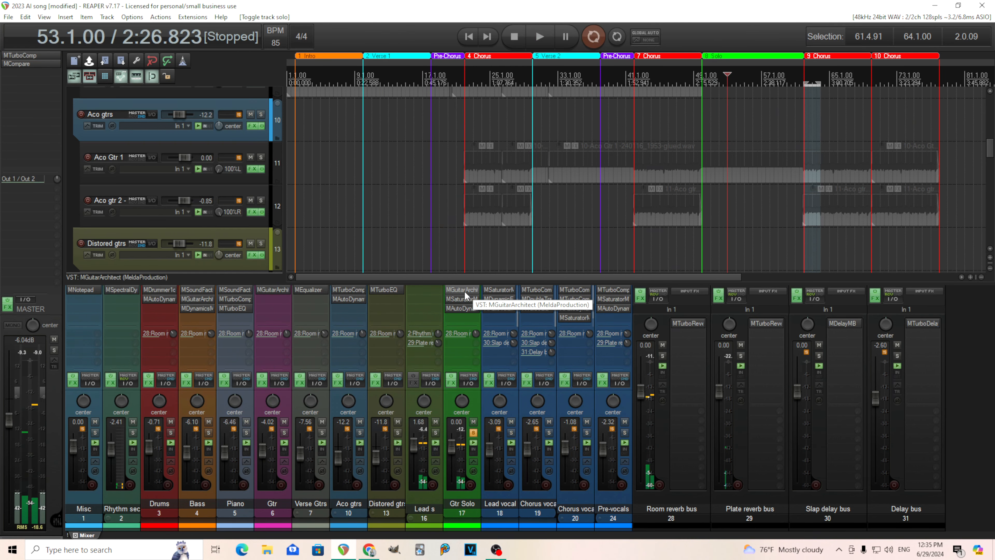
Step: Examine the Looper, Gate, CompStudio, OD, Amp, Cabinet and TDelay modules of the MGuitarArchitect on the Gtr Solo track
left_click(464, 290)
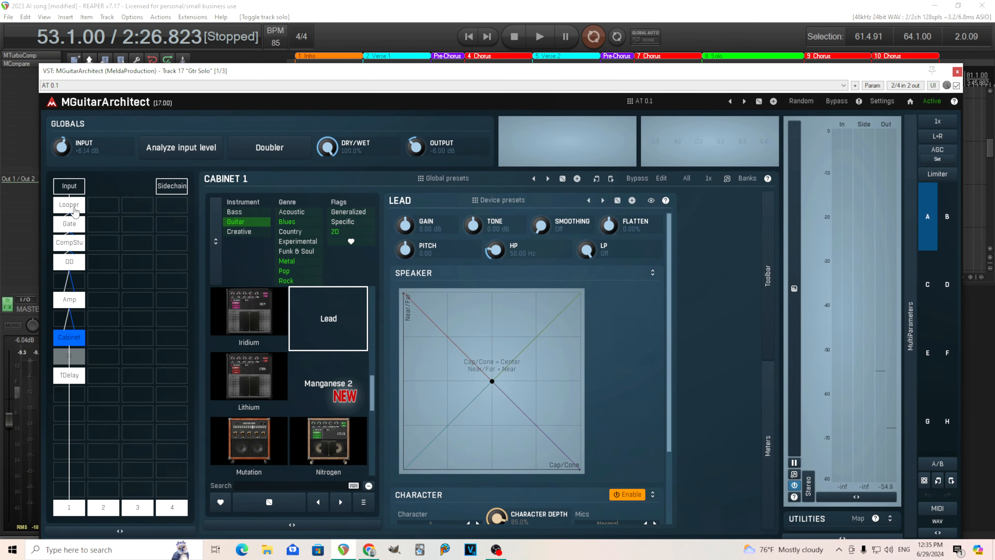
left_click(75, 207)
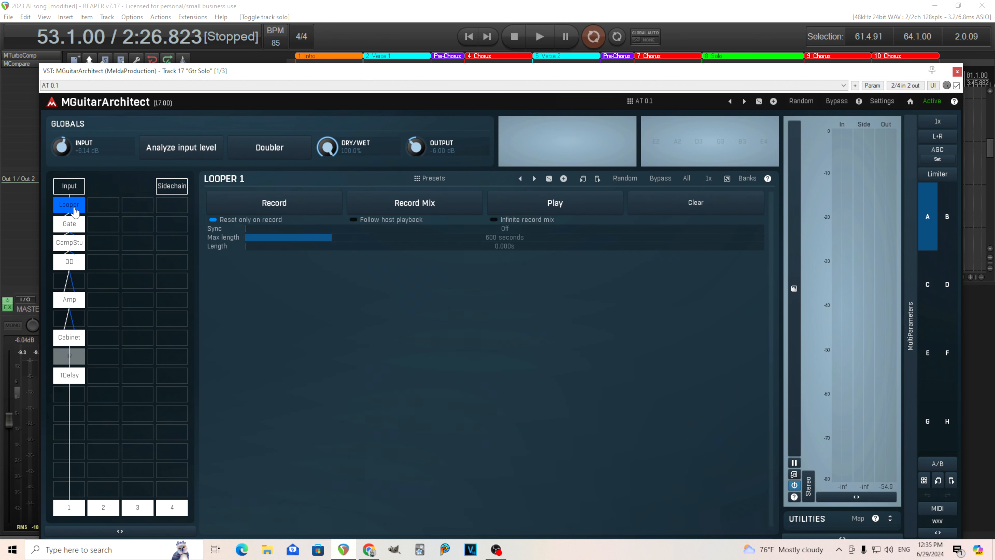
left_click(78, 230)
left_click(73, 246)
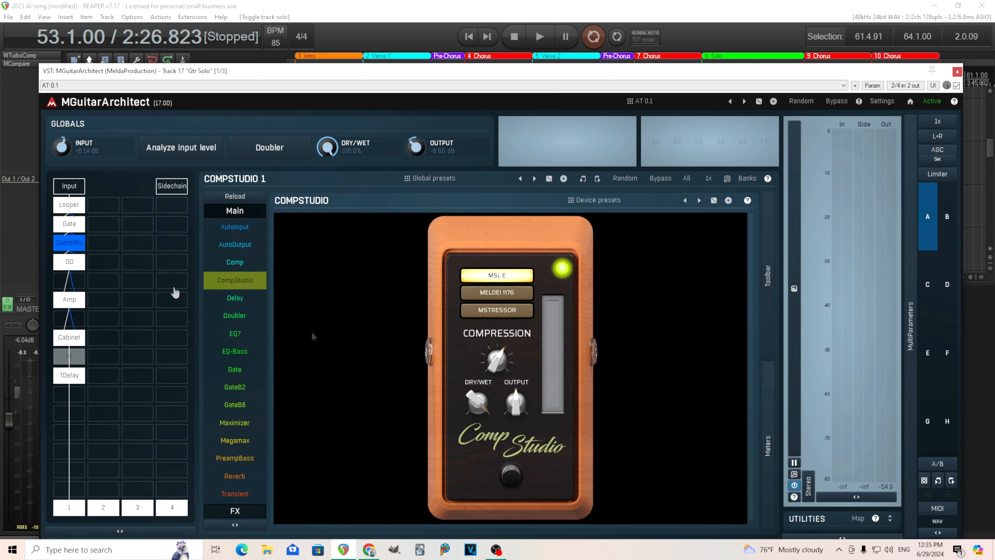
left_click(66, 265)
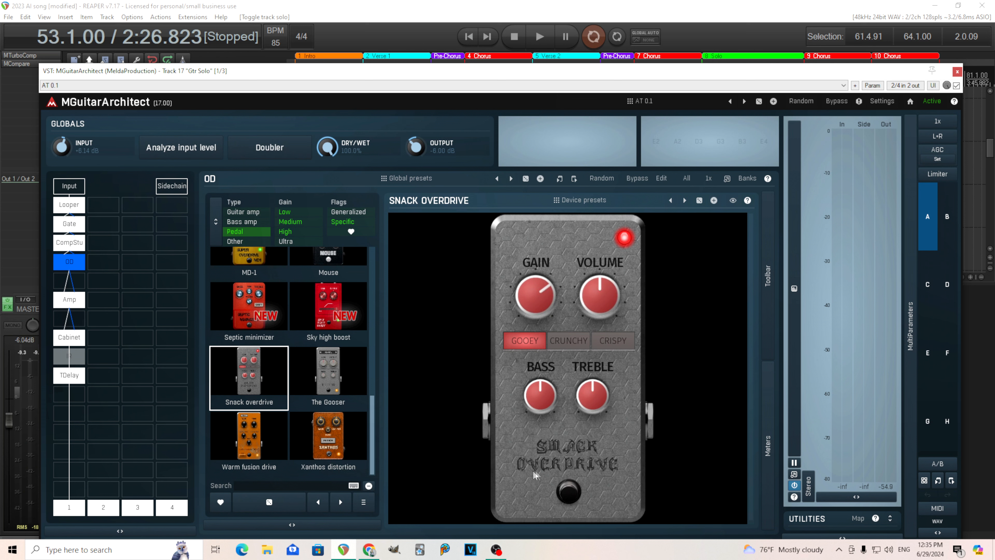
left_click(77, 300)
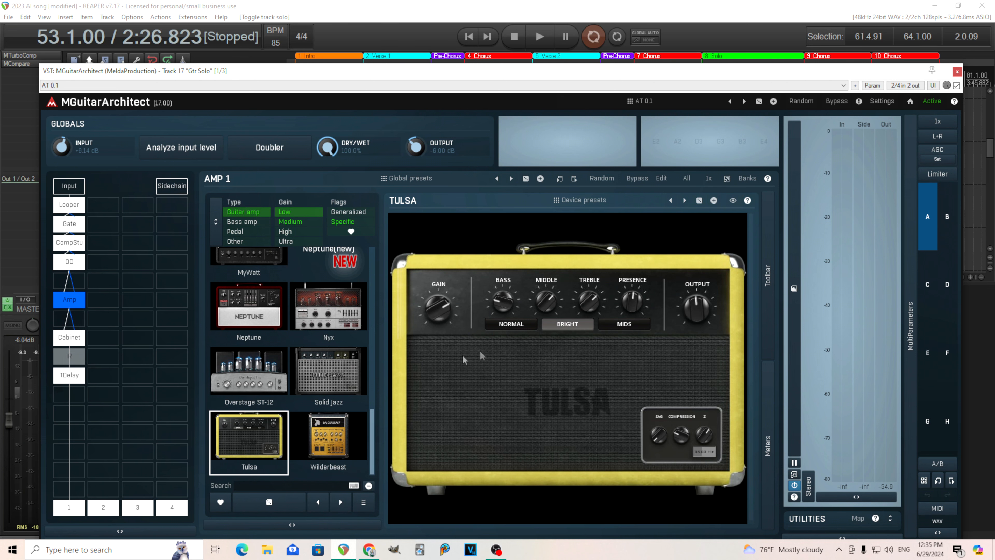
left_click(74, 339)
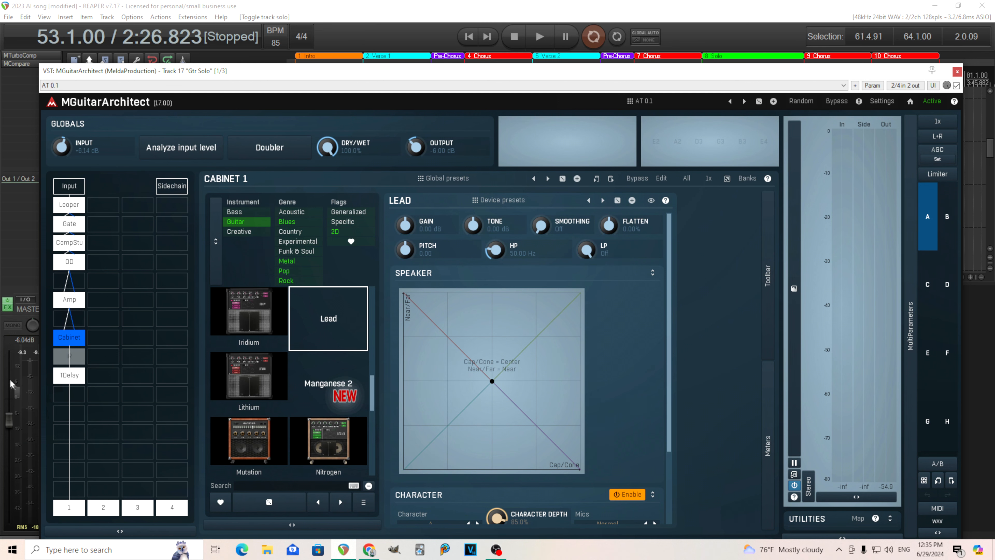
left_click(67, 377)
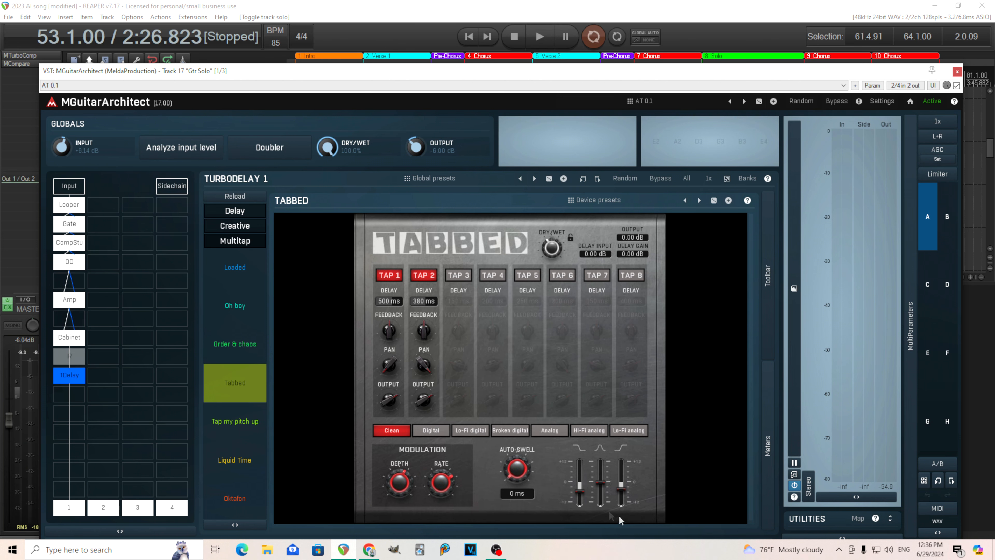
left_click(958, 71)
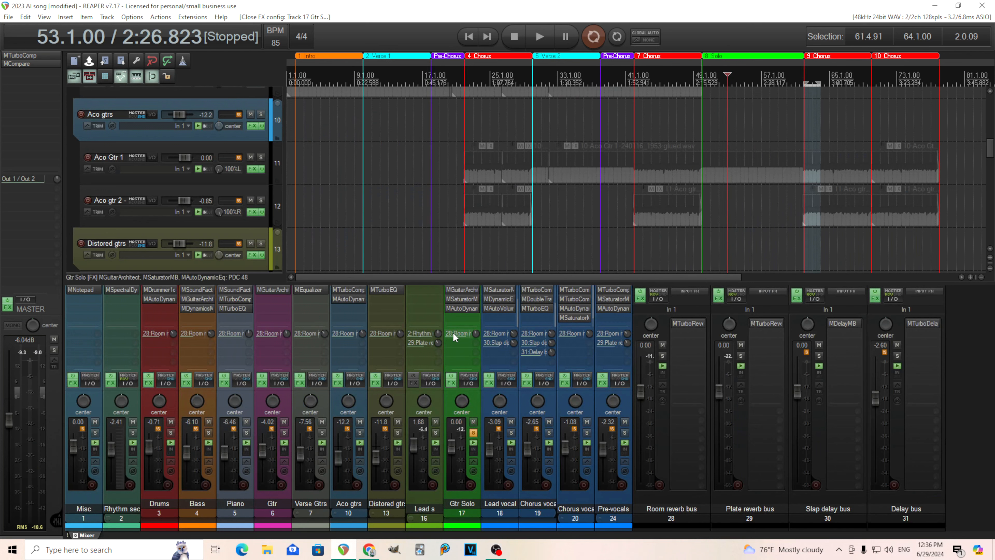
Step: Unsolo the Gtr Solo track and examine the Rhythm section's MSpectralDynamics while playing the full mix from bar 53
left_click(473, 432)
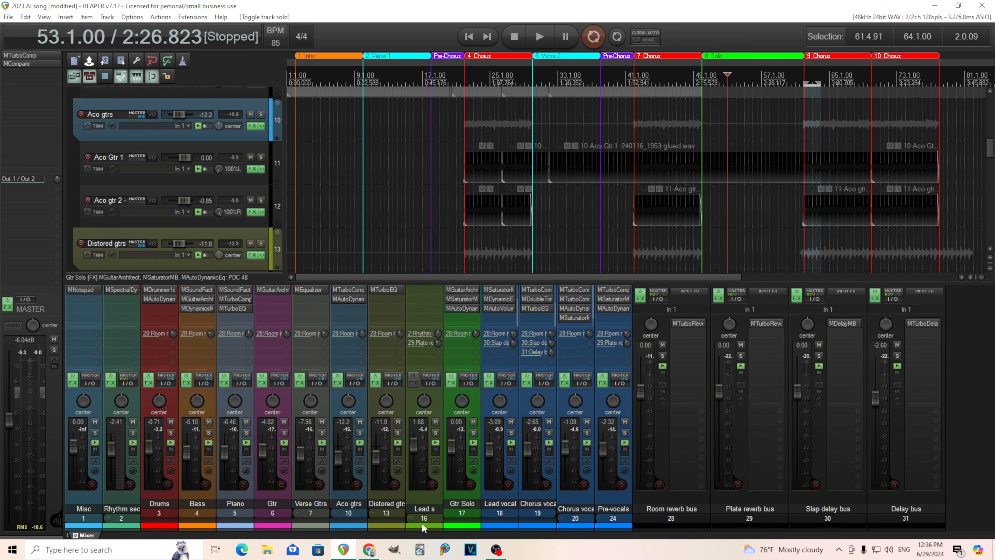
left_click(108, 292)
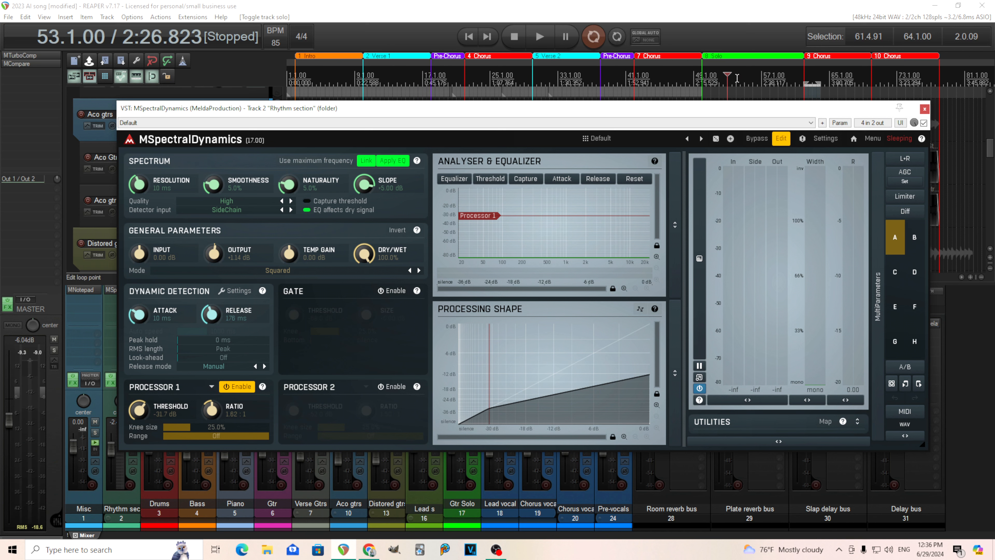
left_click(539, 36)
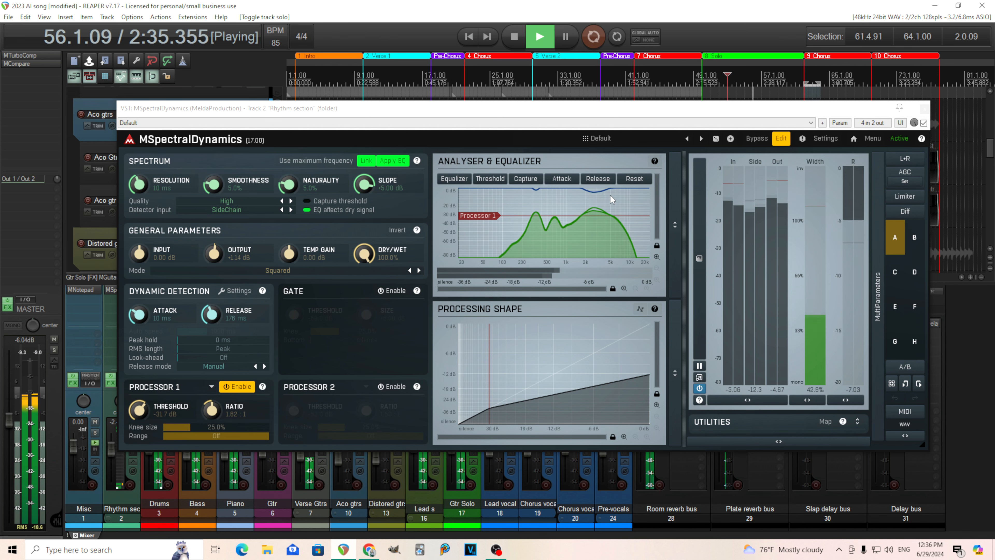
key("space")
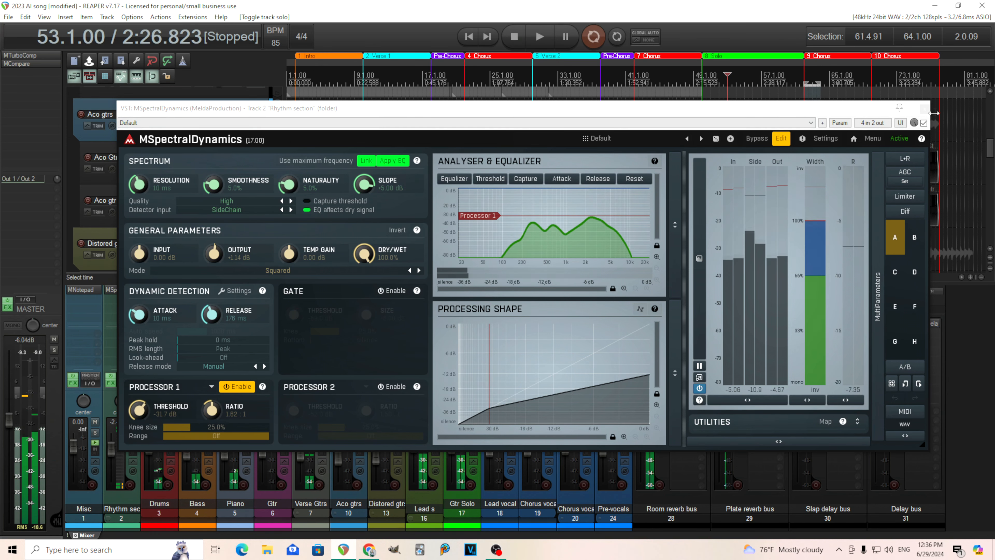
left_click(925, 110)
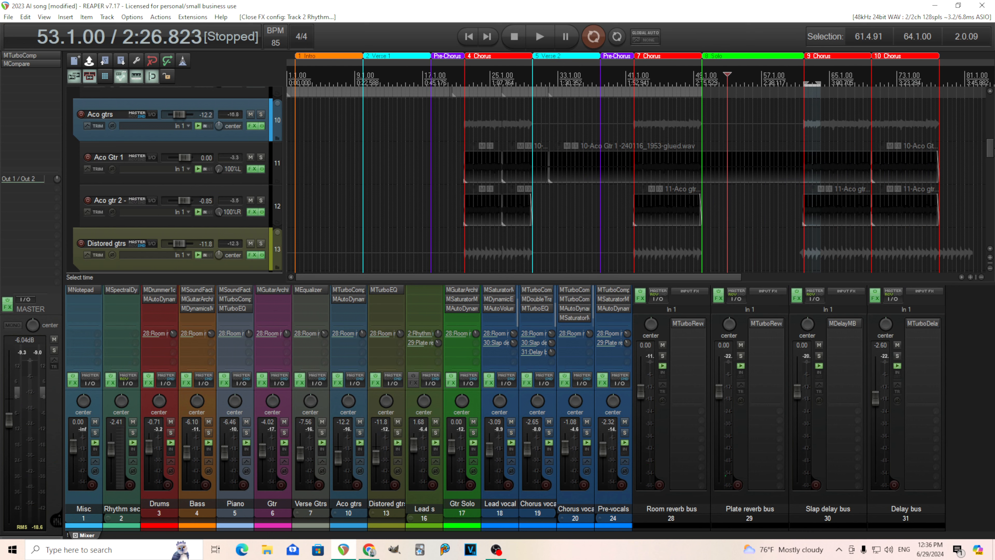
Step: Examine the end of the Gtr Solo item and its volume envelope at the bar 62 Chorus, and play the transition from bar 61
left_click_drag(992, 151, 992, 179)
left_click(804, 208)
scroll(729, 228, "up", 5)
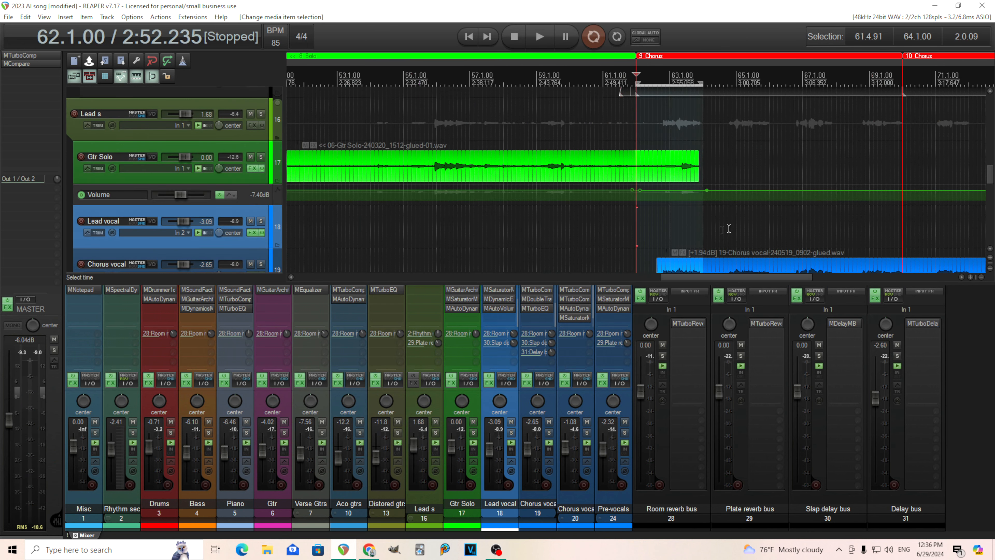
scroll(728, 229, "up", 2)
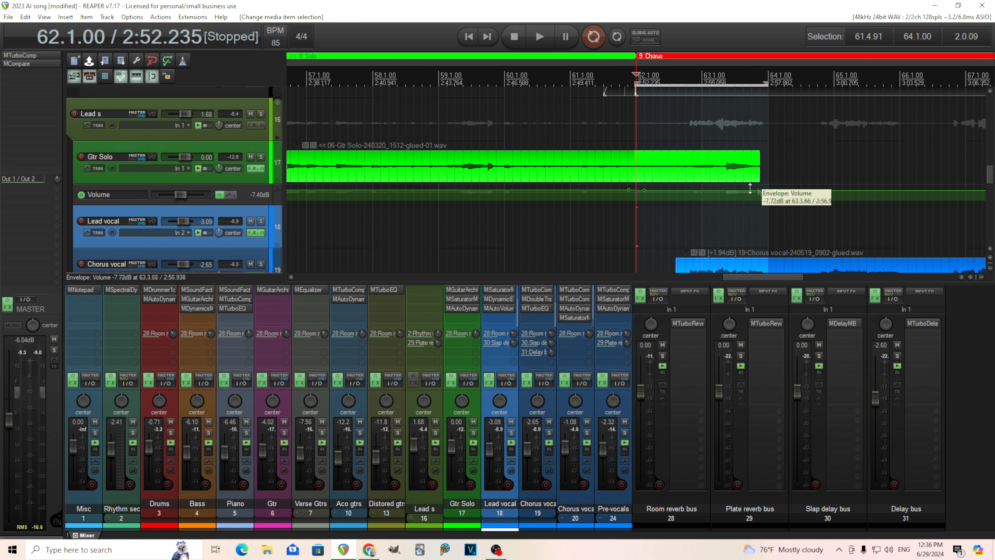
left_click(577, 79)
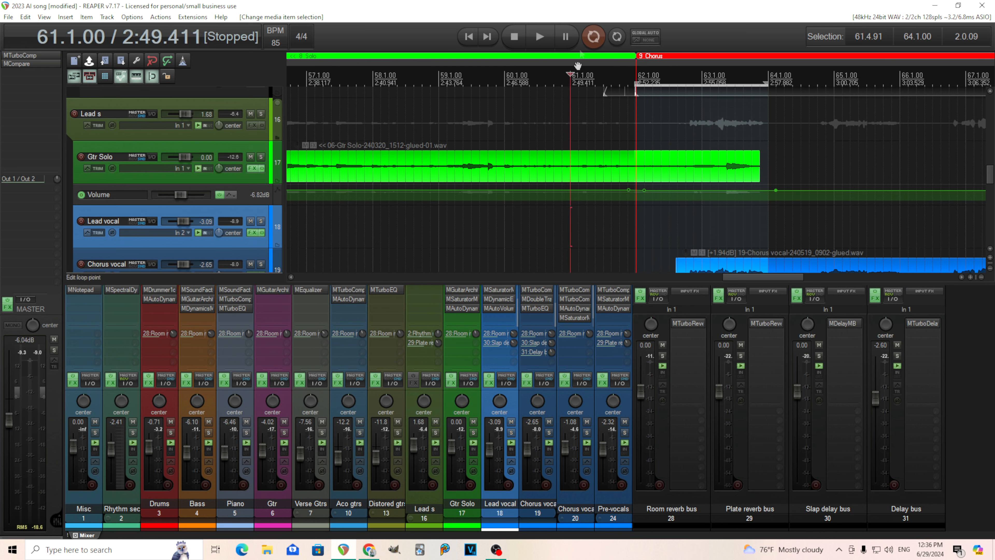
left_click(541, 34)
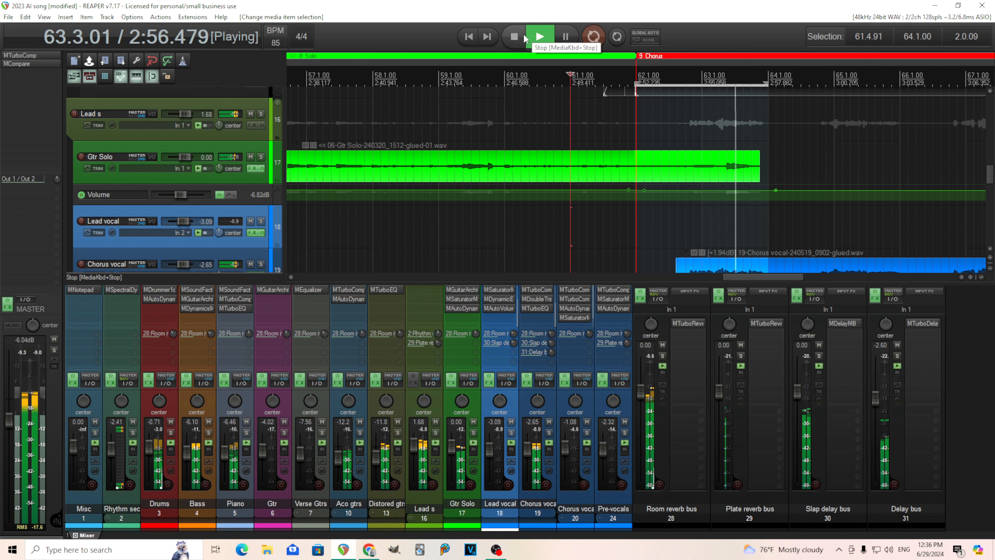
left_click(514, 36)
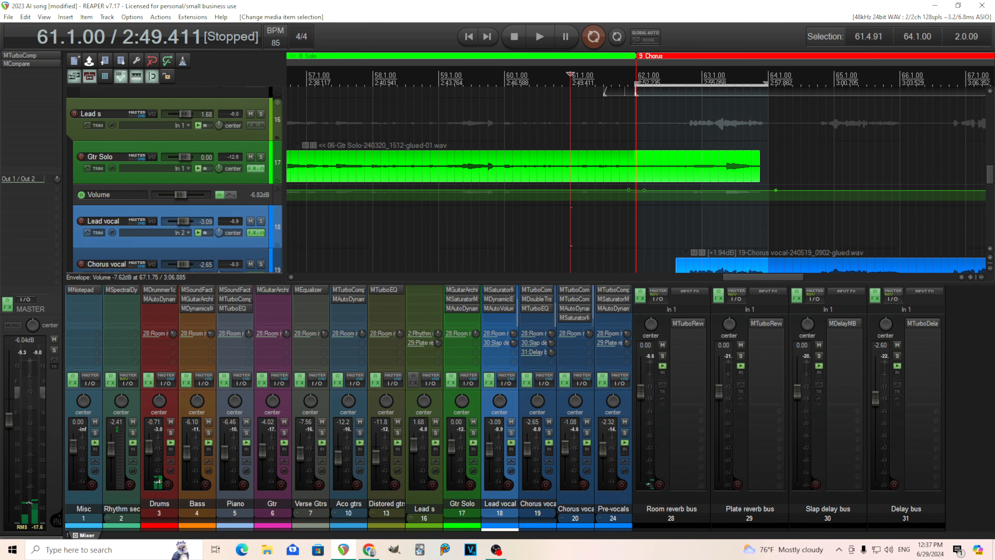
left_click_drag(990, 174, 978, 105)
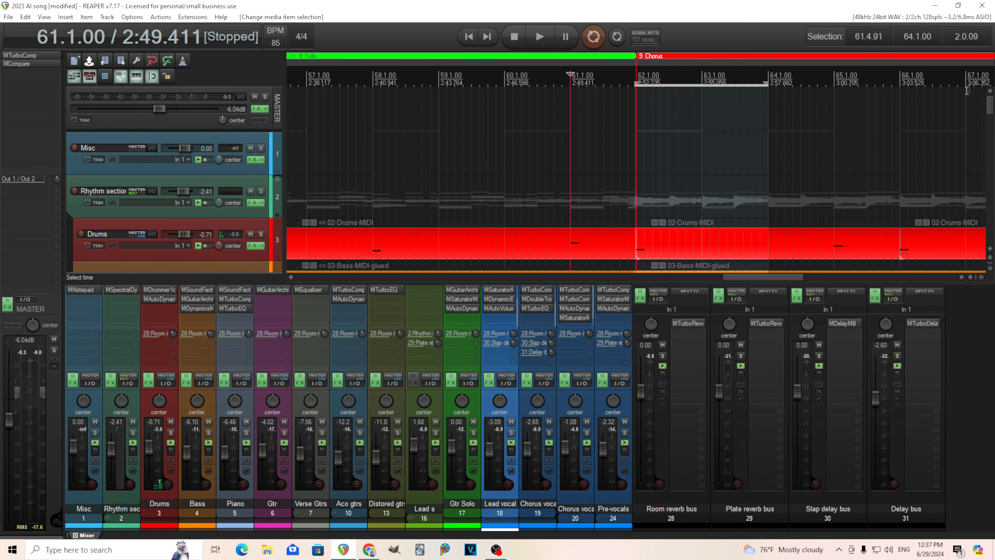